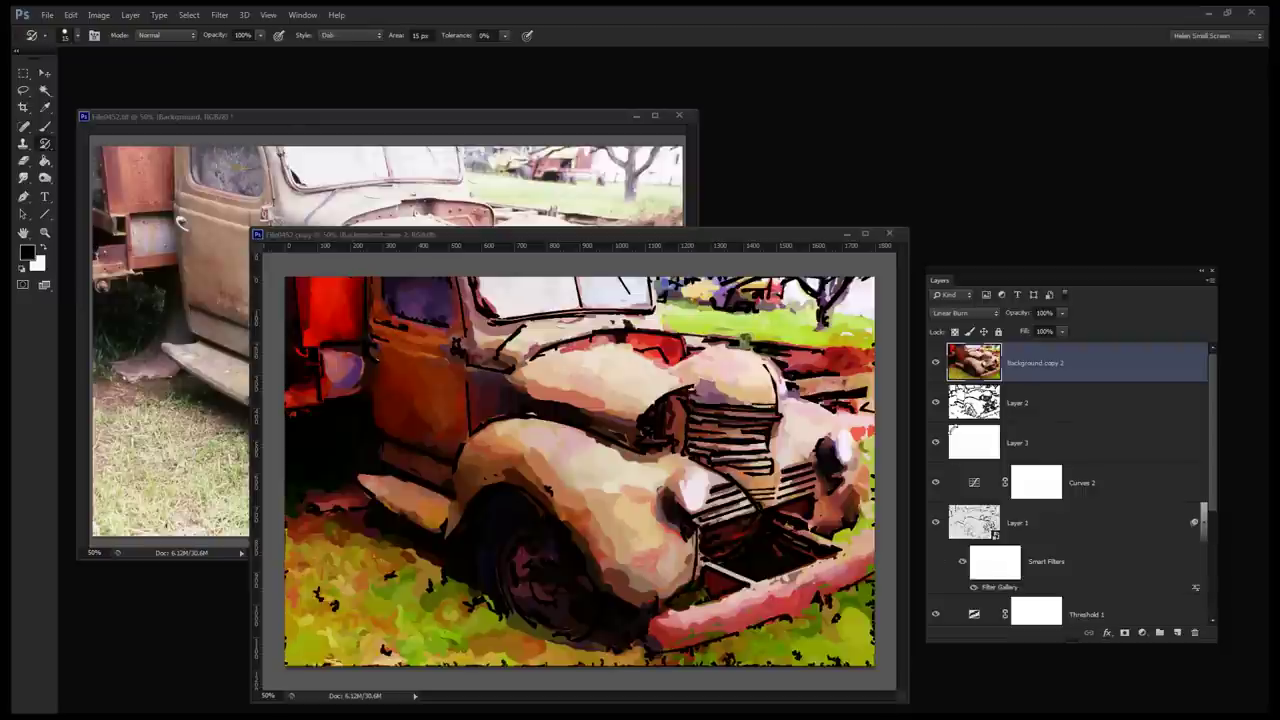
# Move the Layers panel aside and shift the original truck photo's window up and left.
pyautogui.moveTo(987, 271); pyautogui.dragTo(1025, 326)
pyautogui.click(348, 155)
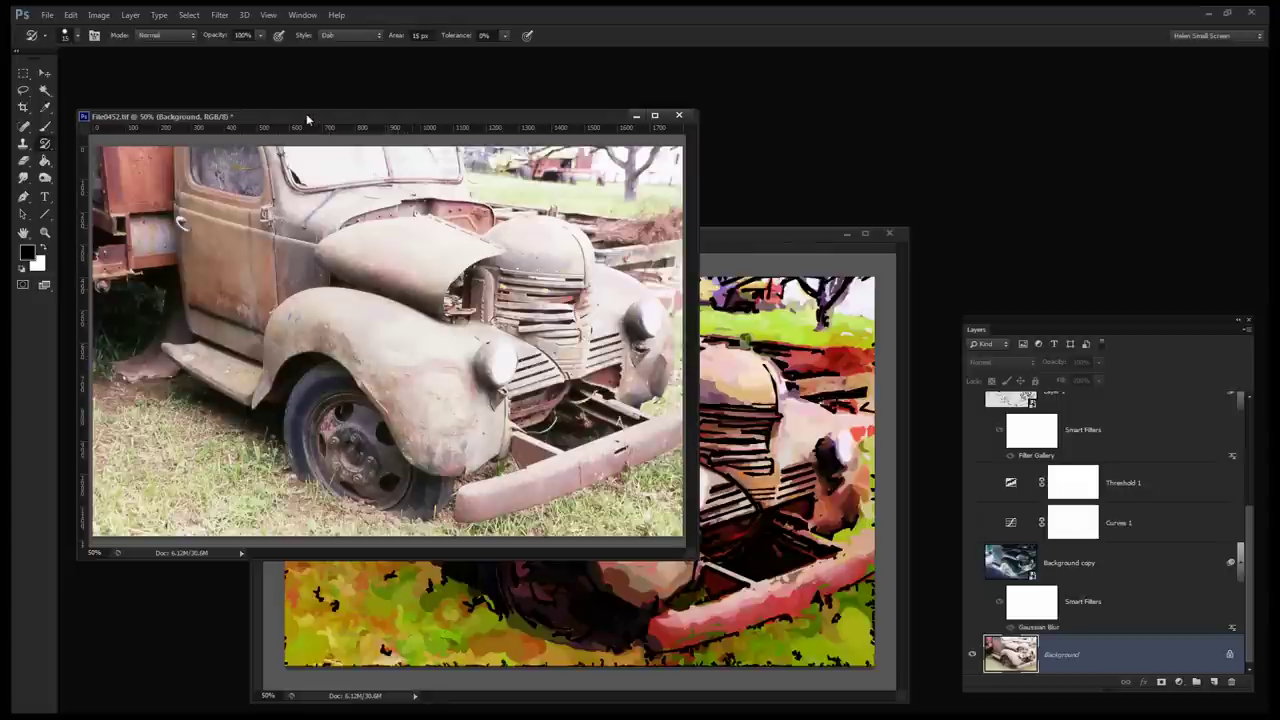
pyautogui.moveTo(307, 120); pyautogui.dragTo(295, 77)
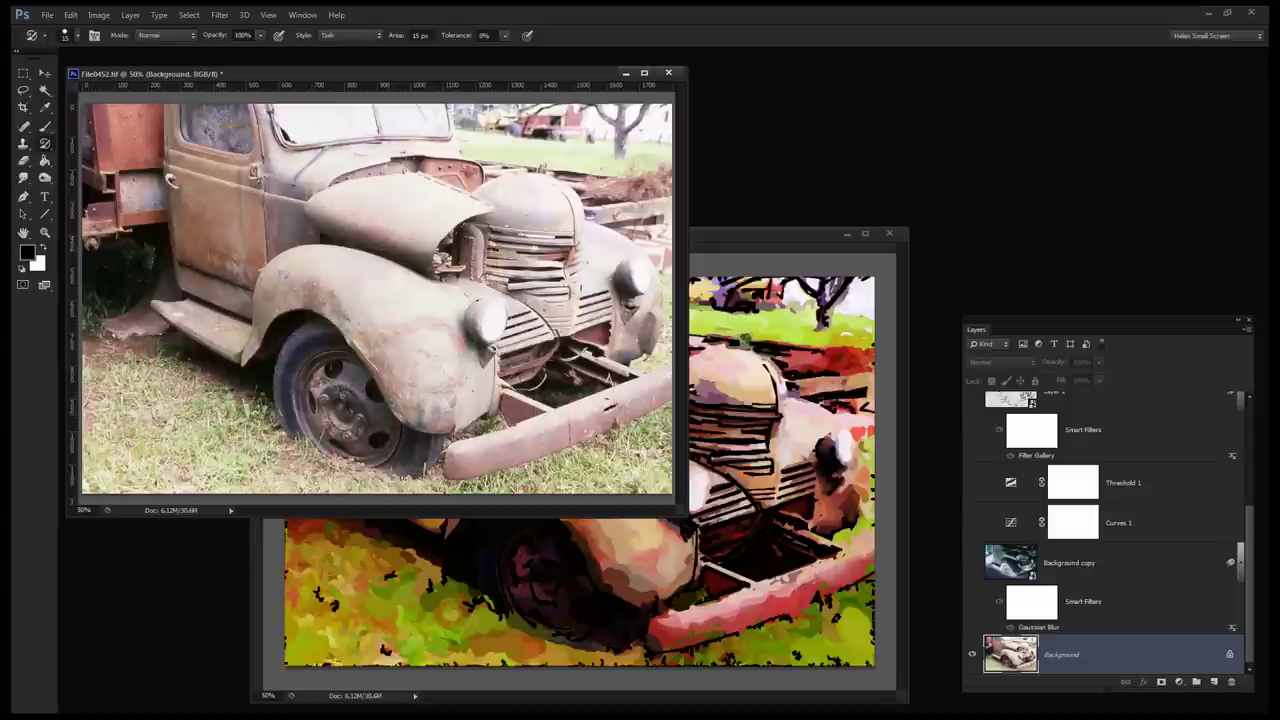
# Enlarge and raise the painted File0452 copy window, then minimize it to reveal File0452.tif.
pyautogui.moveTo(720, 233); pyautogui.dragTo(721, 199)
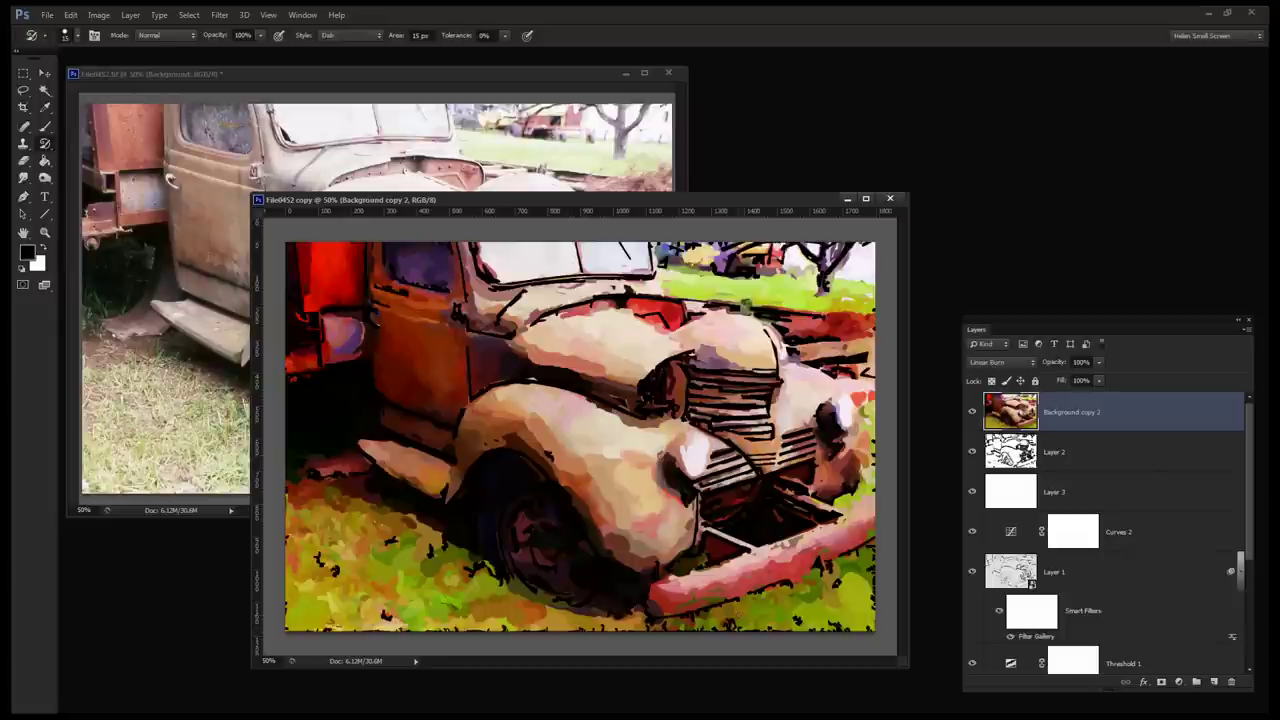
pyautogui.moveTo(906, 665); pyautogui.dragTo(914, 681)
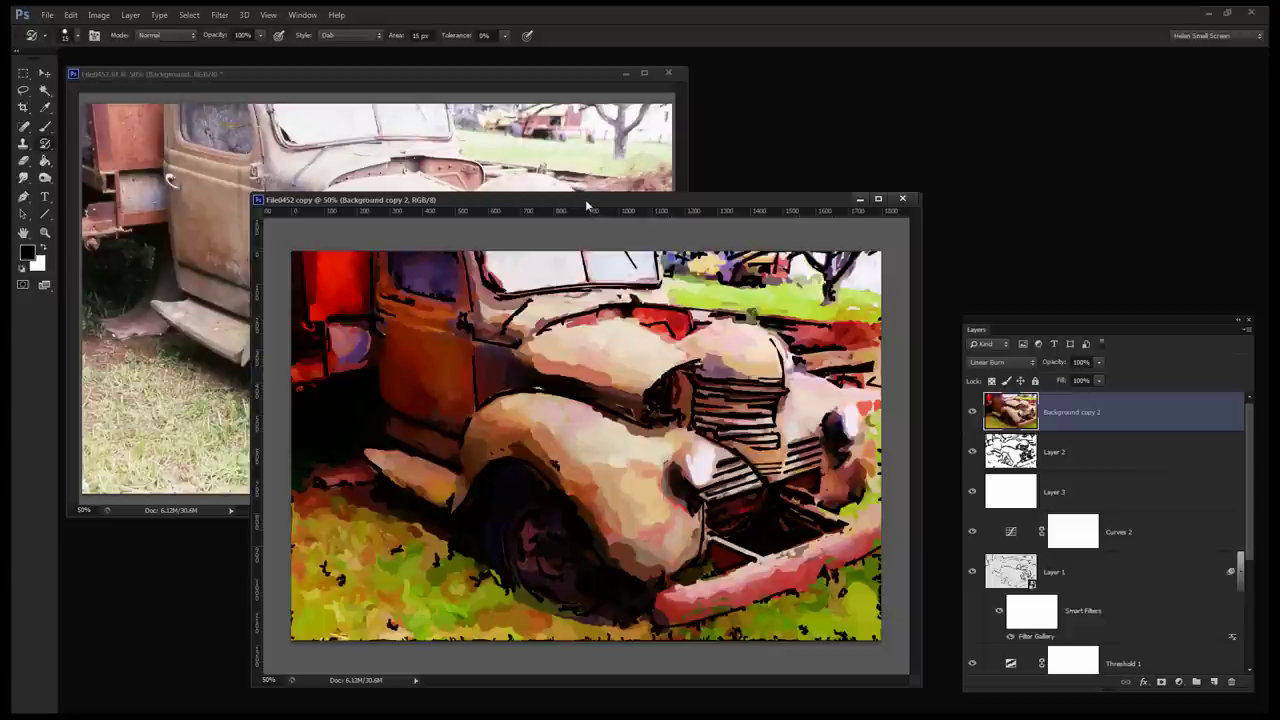
pyautogui.moveTo(585, 199); pyautogui.dragTo(453, 102)
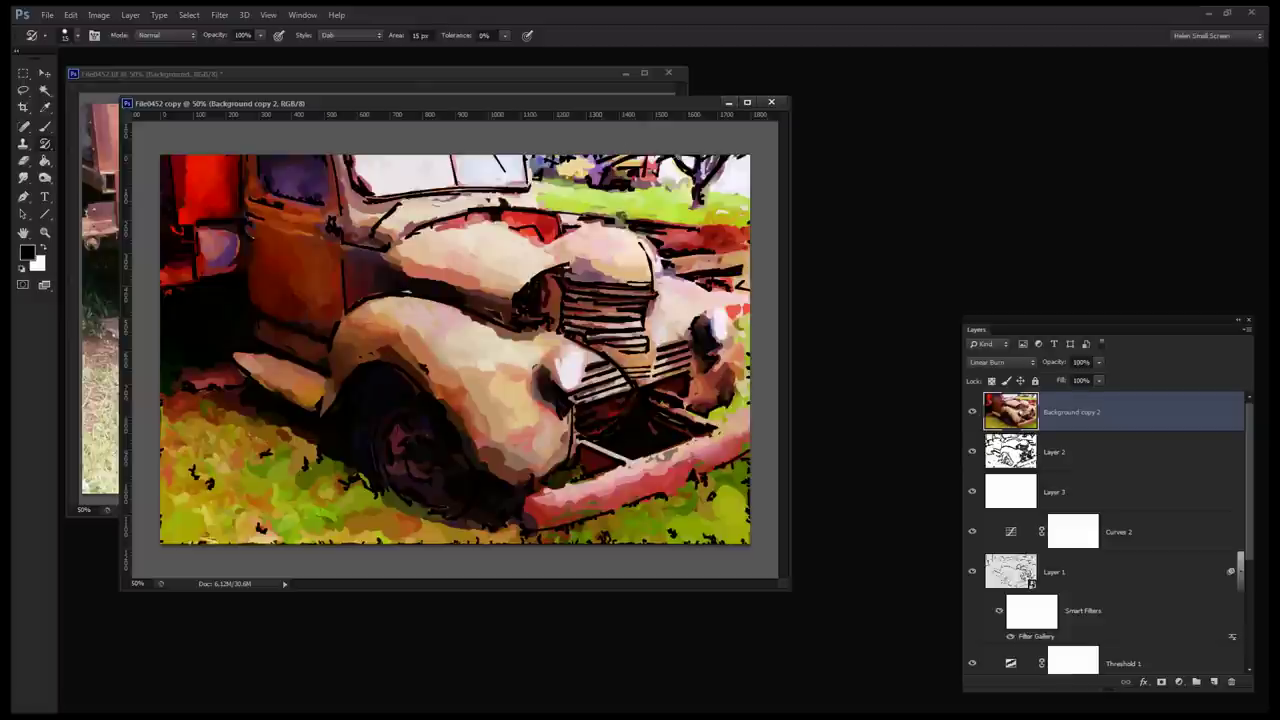
pyautogui.click(729, 103)
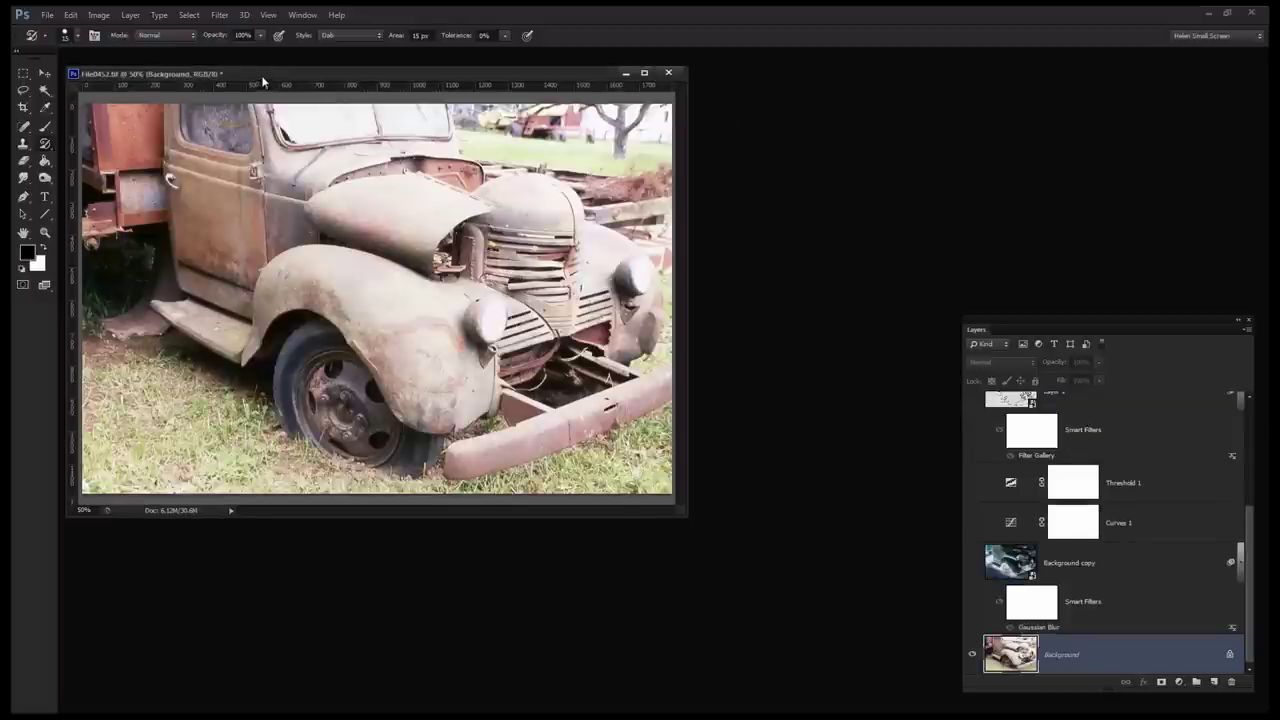
# Delete every layer from Background copy 2 to Threshold 1, leaving only Background in File0452.tif.
pyautogui.moveTo(263, 84); pyautogui.dragTo(263, 72)
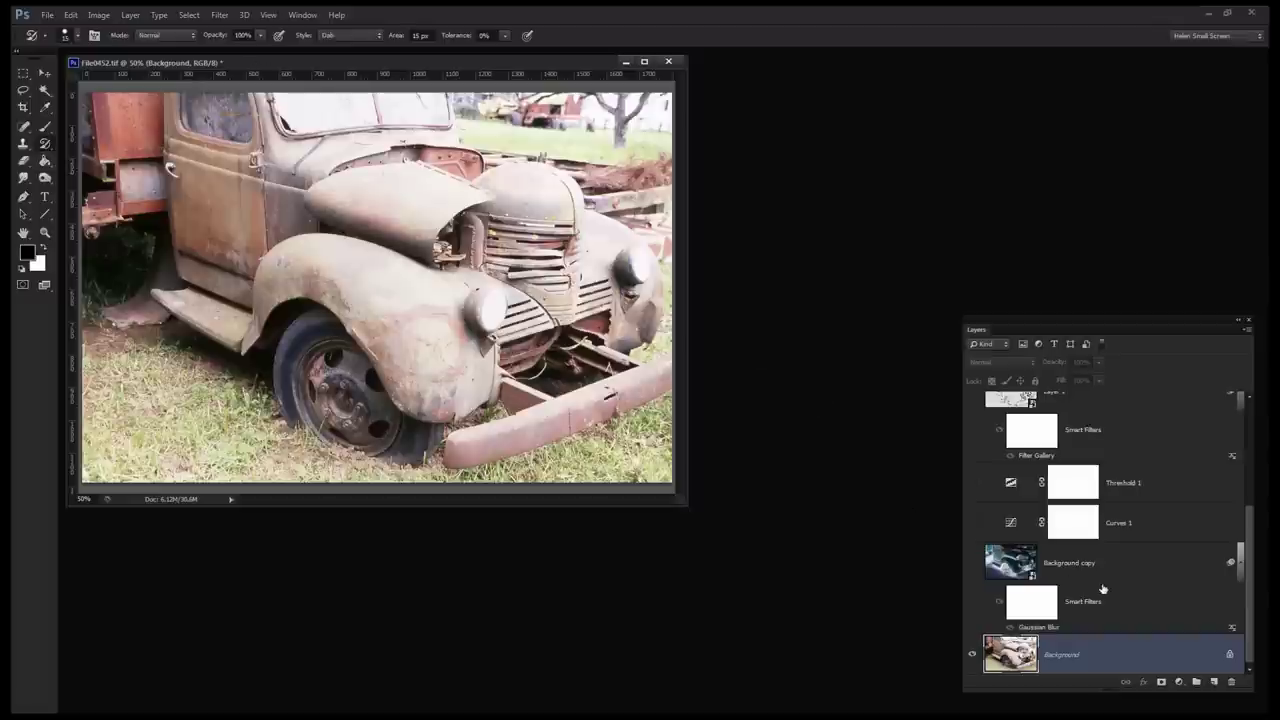
pyautogui.click(1118, 616)
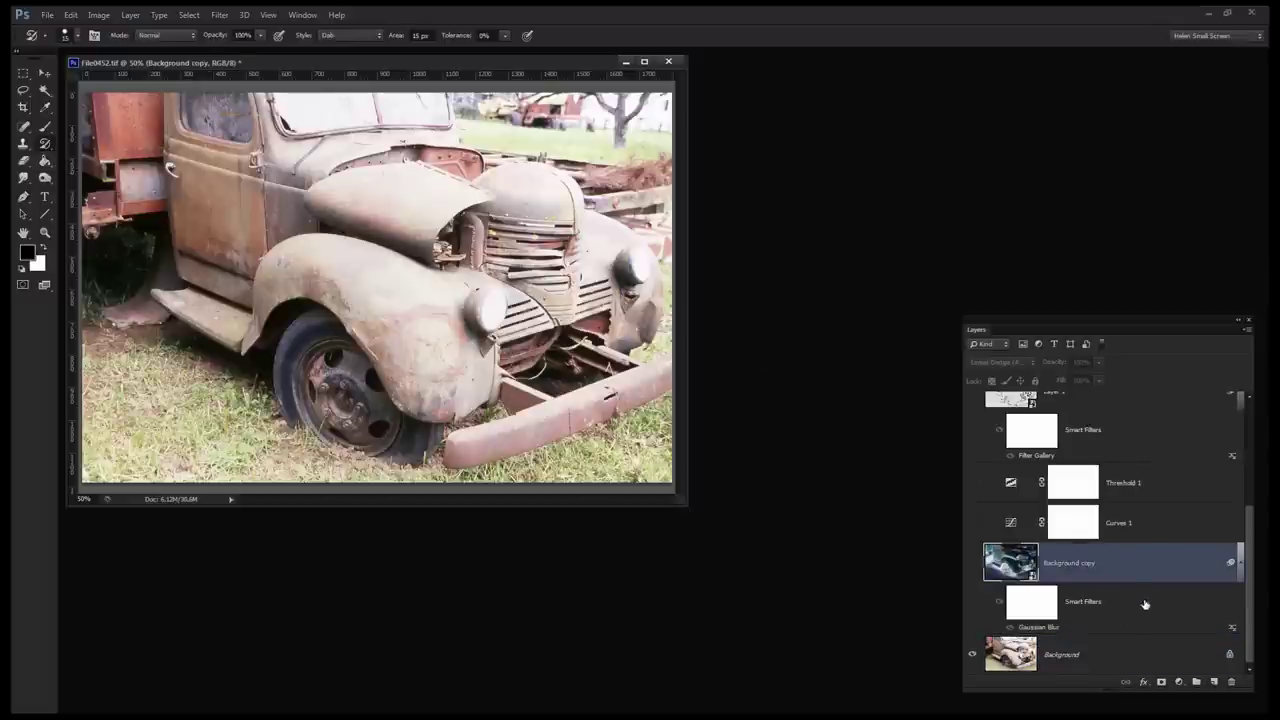
pyautogui.scroll(3, 1148, 416)
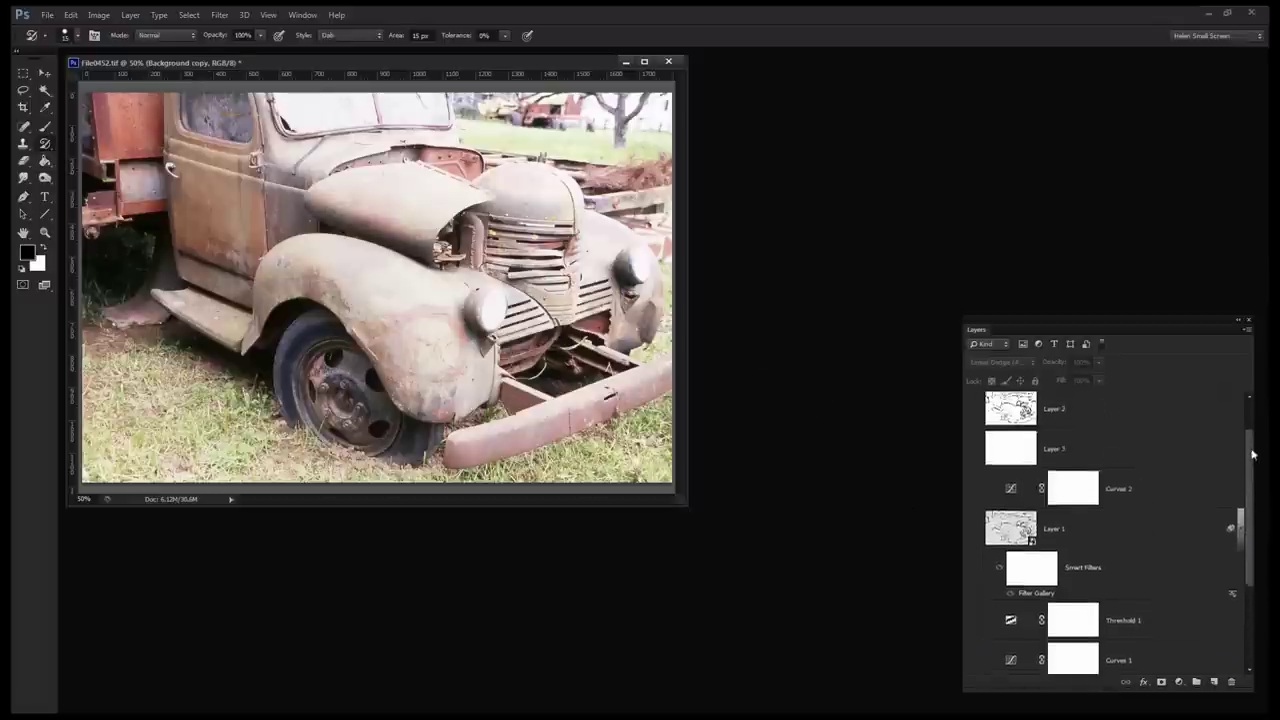
pyautogui.keyDown('shift'); pyautogui.click(1140, 418); pyautogui.keyUp('shift')
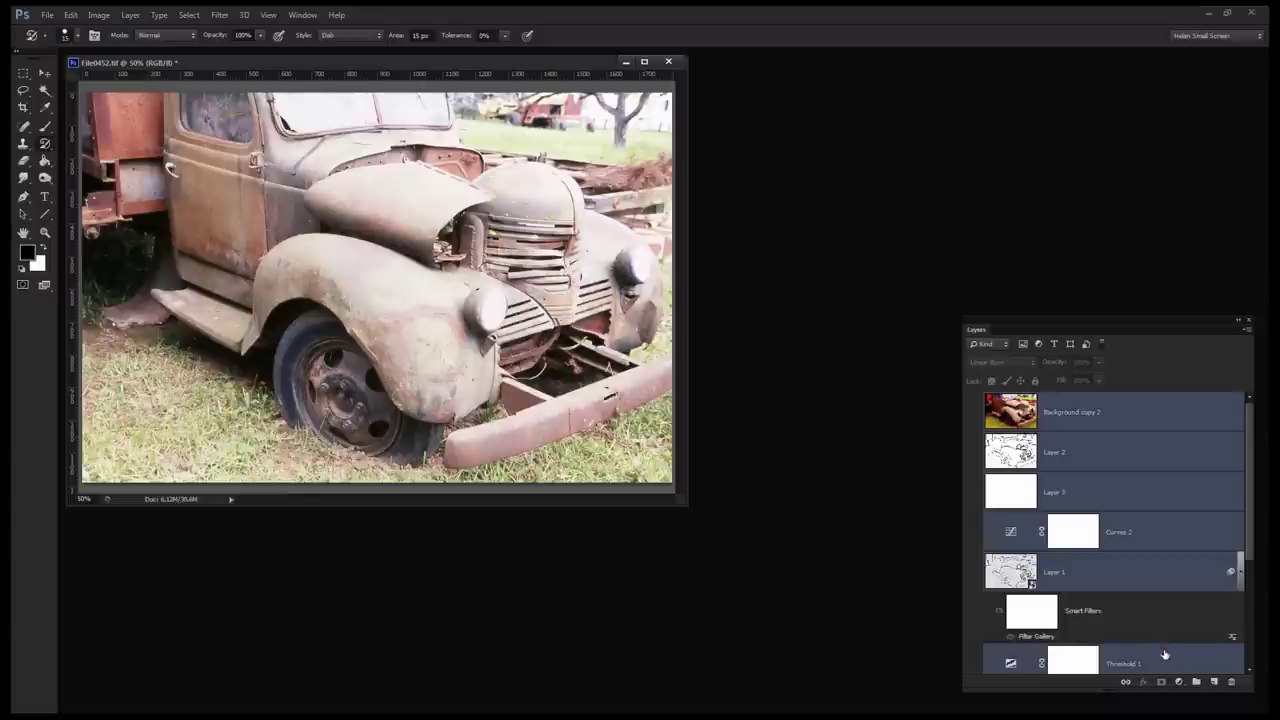
pyautogui.moveTo(1162, 655); pyautogui.dragTo(1231, 681)
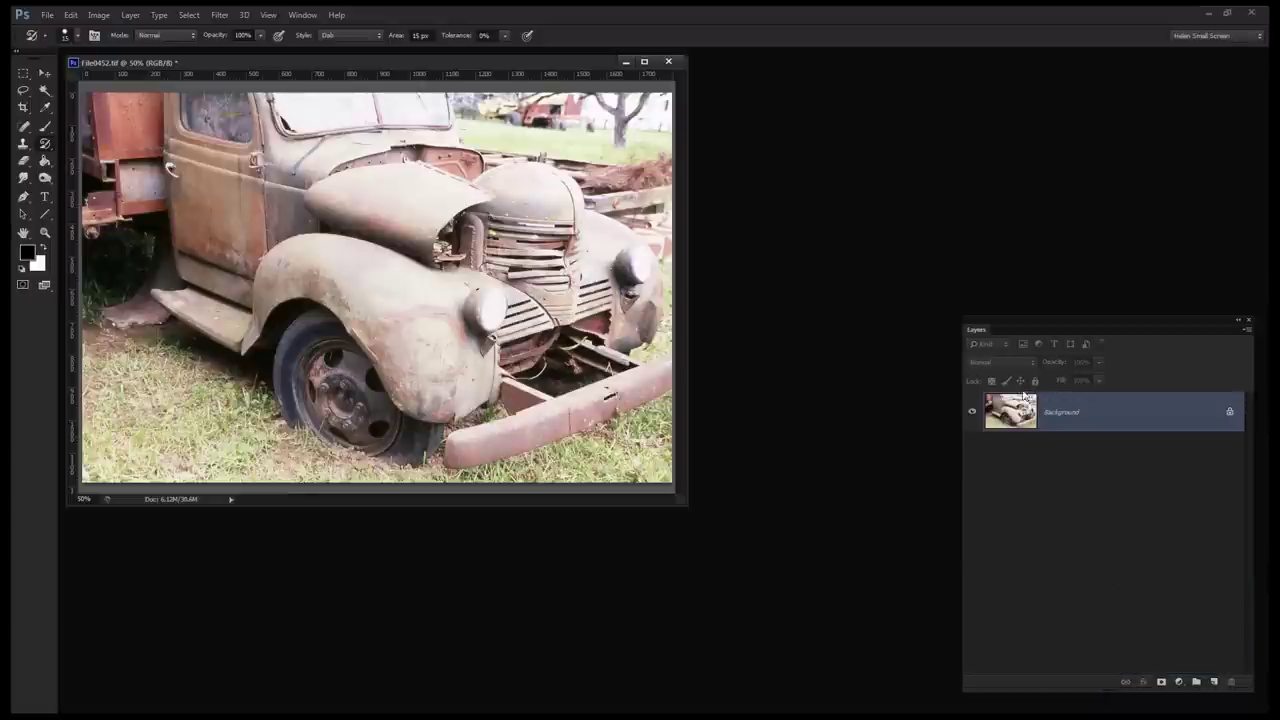
pyautogui.moveTo(1004, 326); pyautogui.dragTo(782, 215)
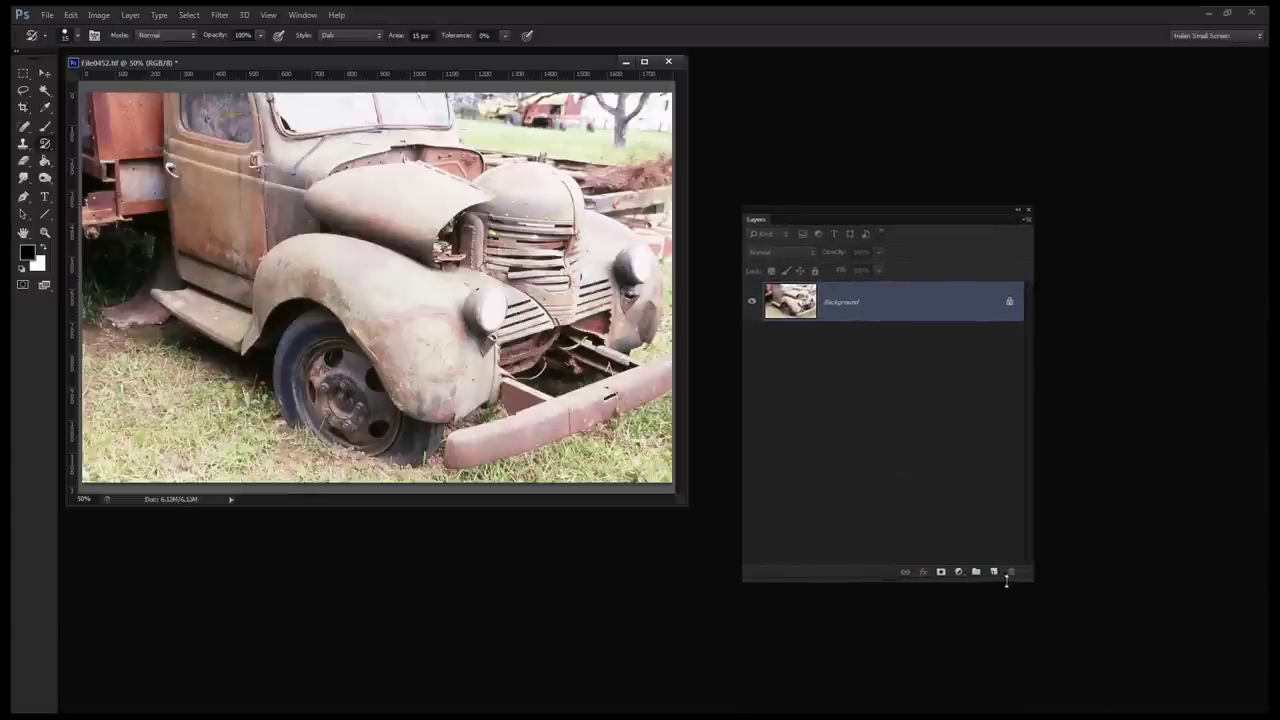
pyautogui.moveTo(1026, 572); pyautogui.dragTo(1136, 629)
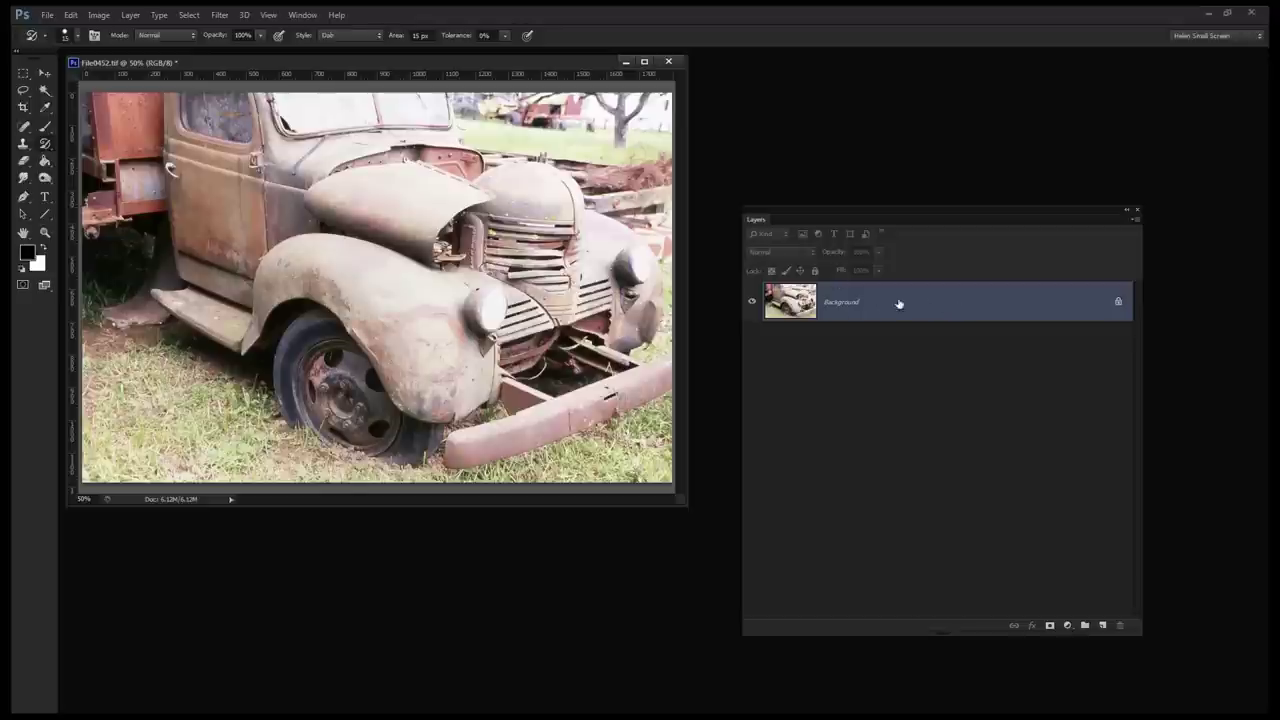
# Duplicate Background, invert the copy and blend it with Linear Dodge (Add) for a white canvas.
pyautogui.moveTo(900, 303); pyautogui.dragTo(1103, 625)
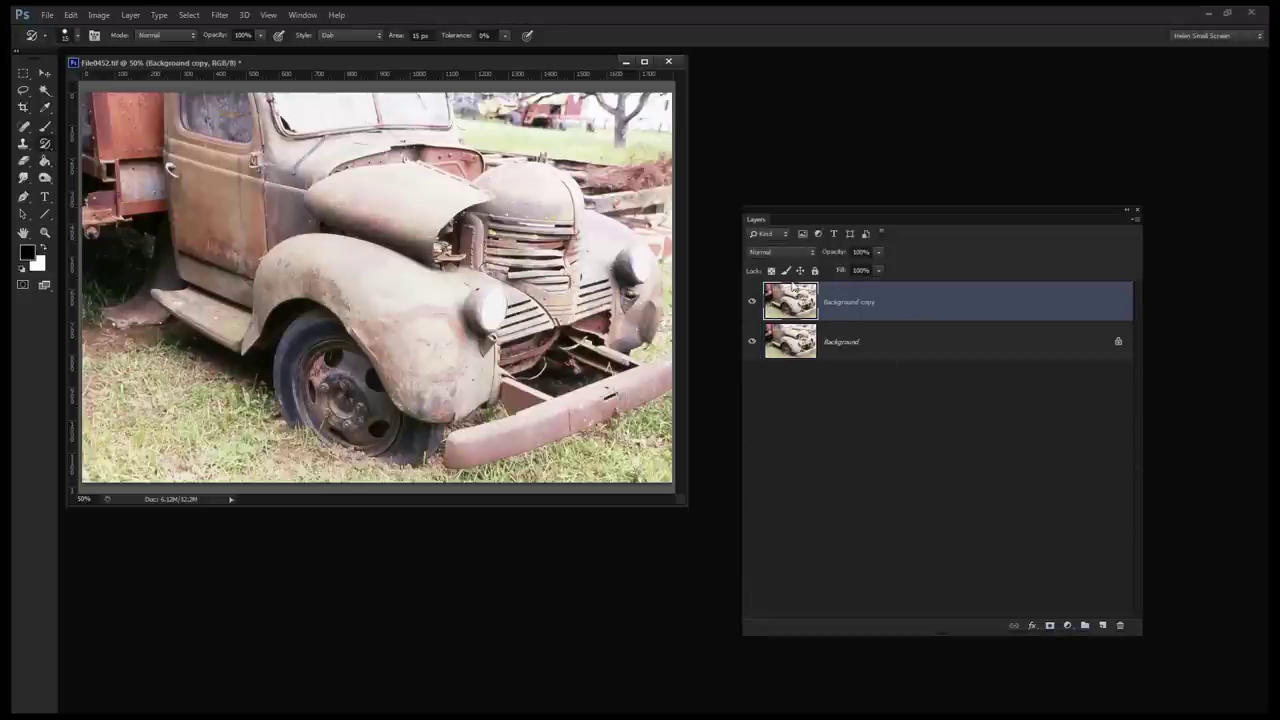
pyautogui.moveTo(830, 215); pyautogui.dragTo(802, 197)
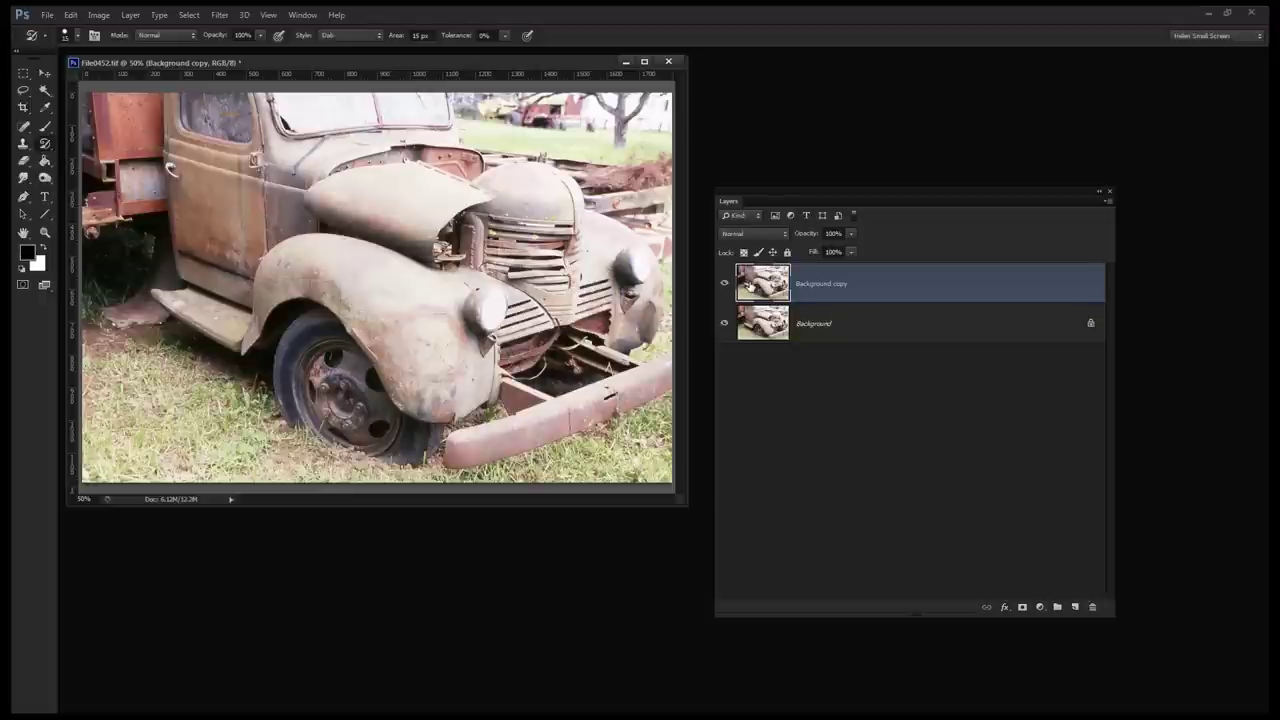
pyautogui.hotkey('ctrl', 'i')
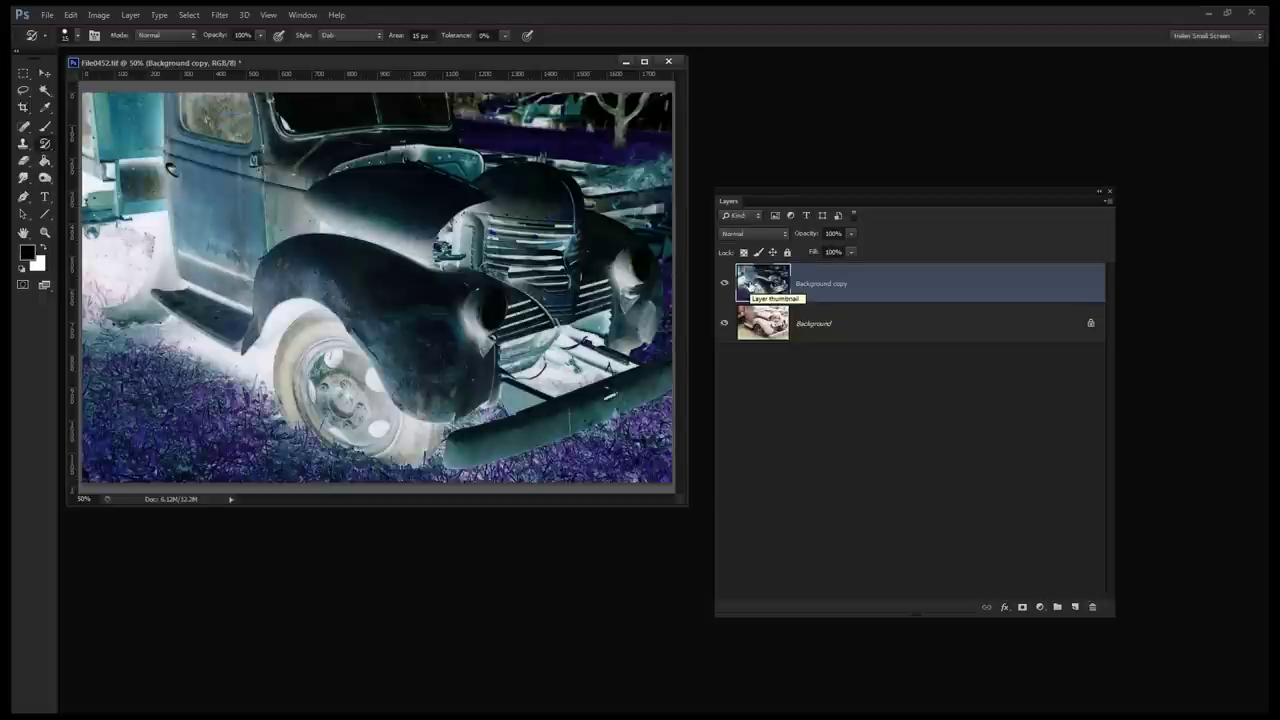
pyautogui.click(767, 232)
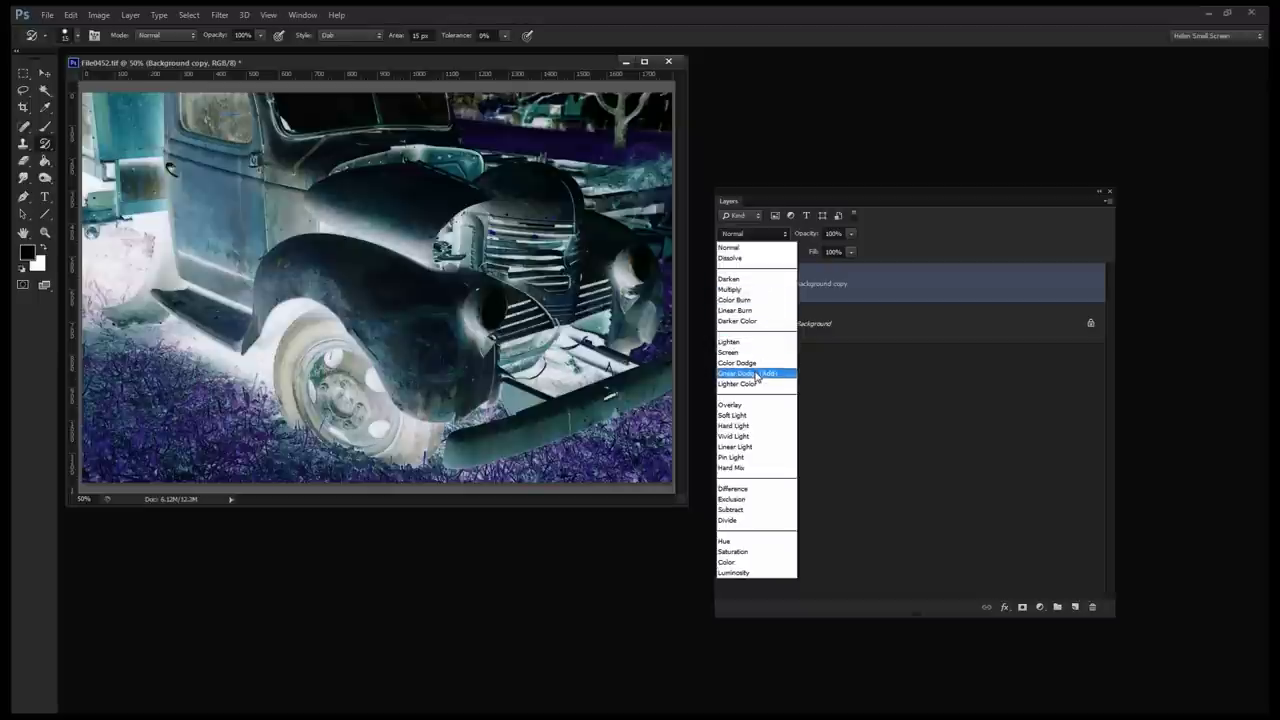
pyautogui.click(754, 373)
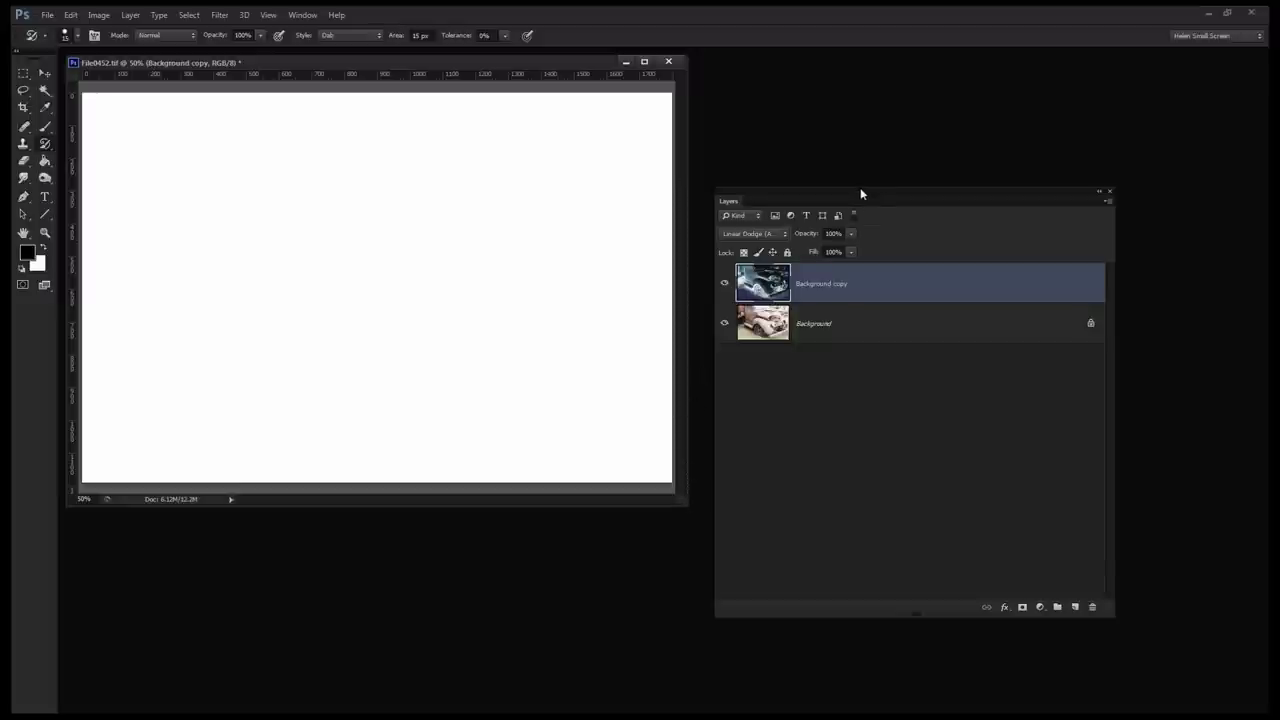
pyautogui.moveTo(860, 192); pyautogui.dragTo(882, 165)
pyautogui.moveTo(1131, 582); pyautogui.dragTo(1007, 495)
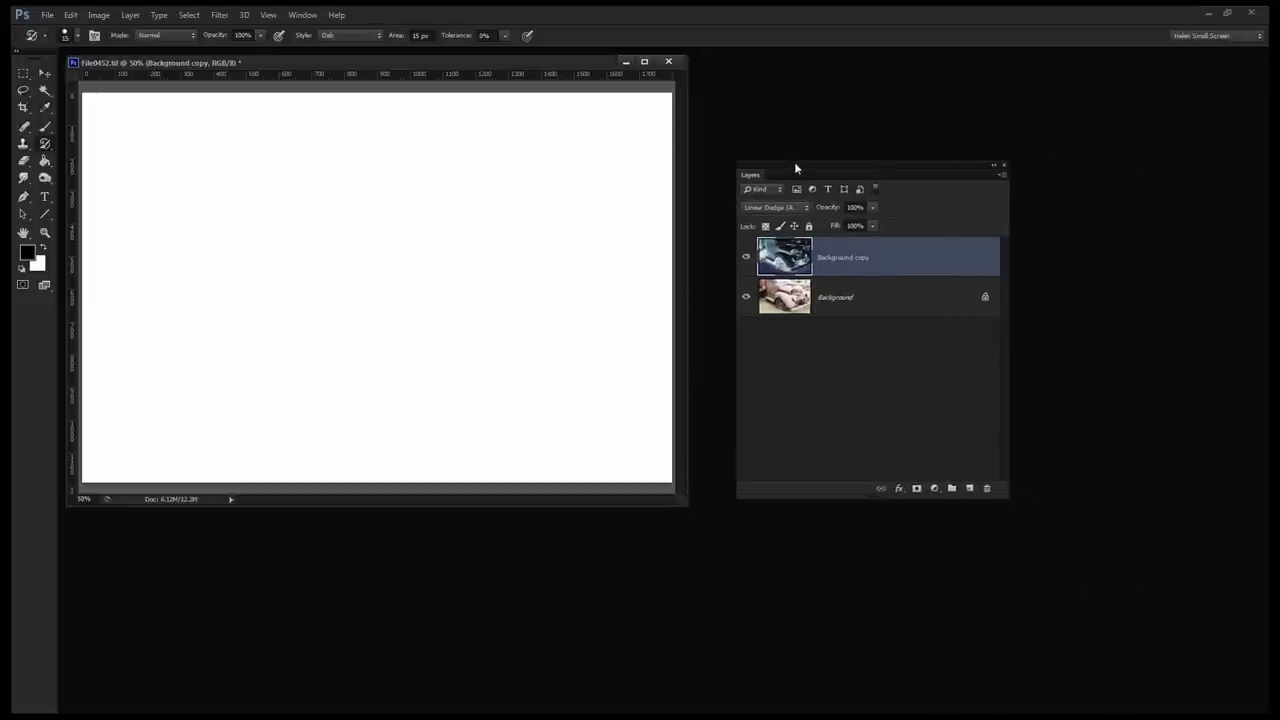
pyautogui.moveTo(798, 168); pyautogui.dragTo(810, 226)
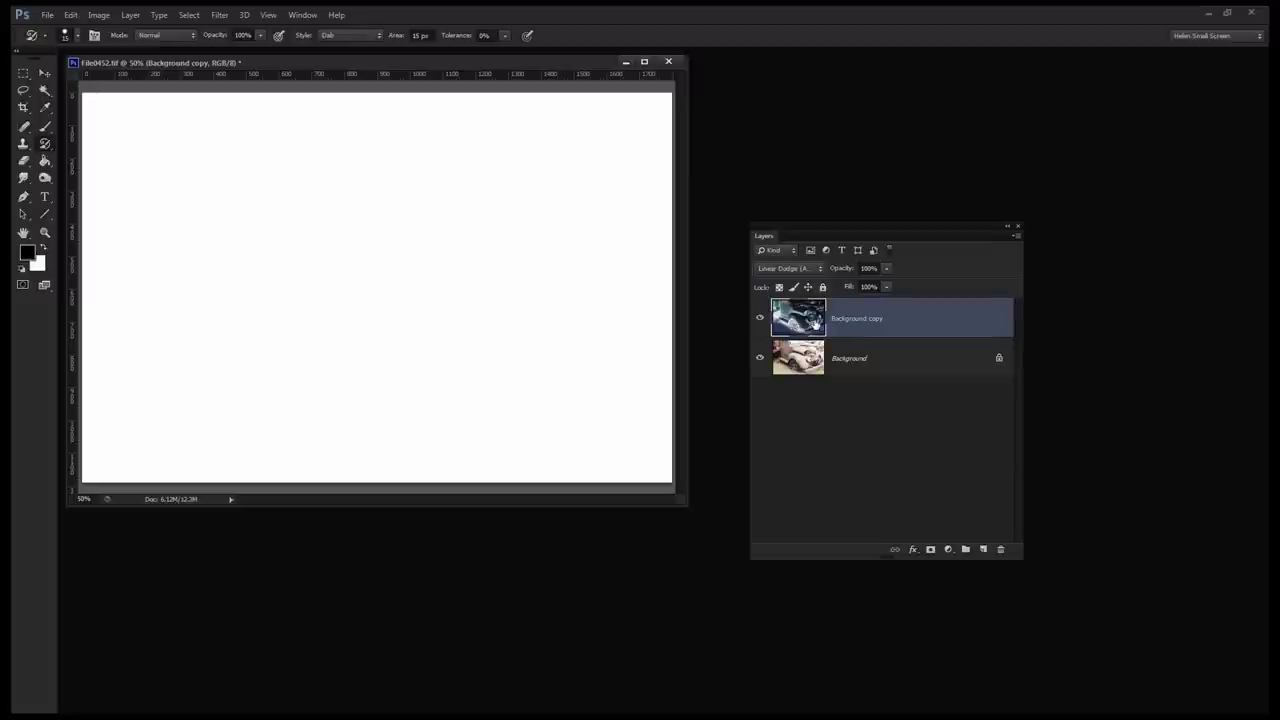
# Convert Background copy to a smart object and apply a Gaussian Blur of roughly 6.7 pixels.
pyautogui.rightClick(873, 319)
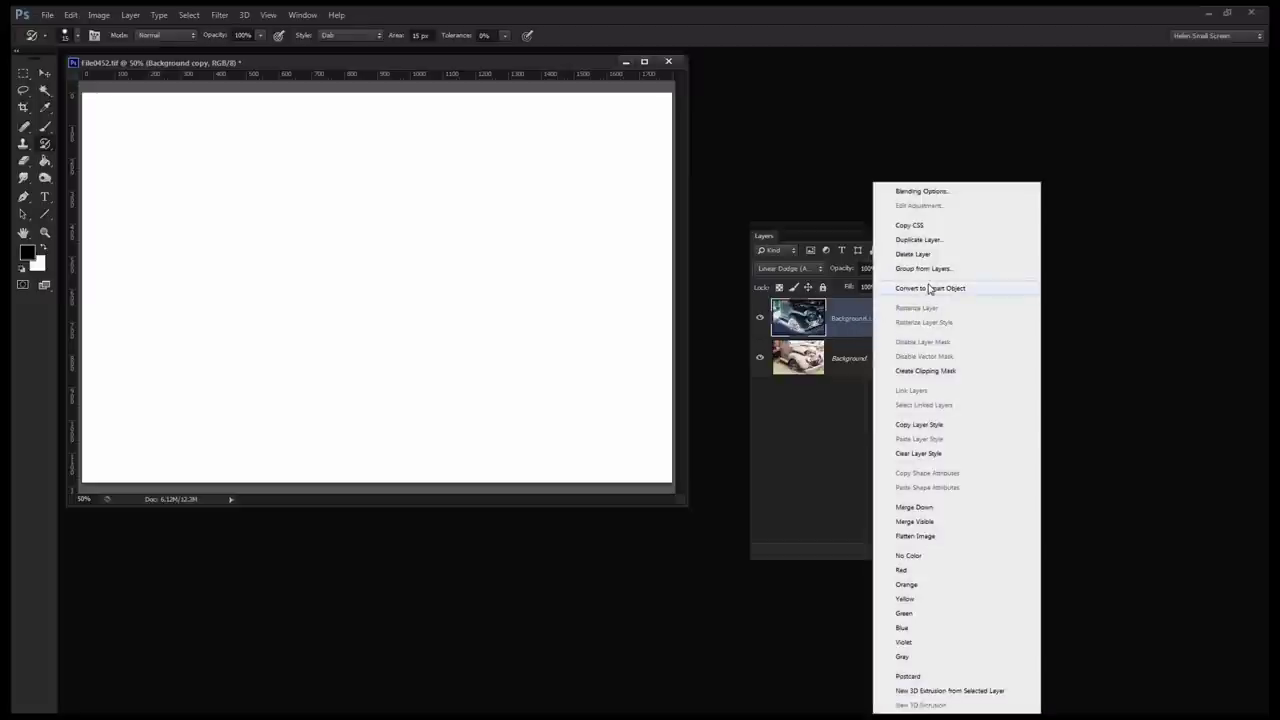
pyautogui.click(929, 288)
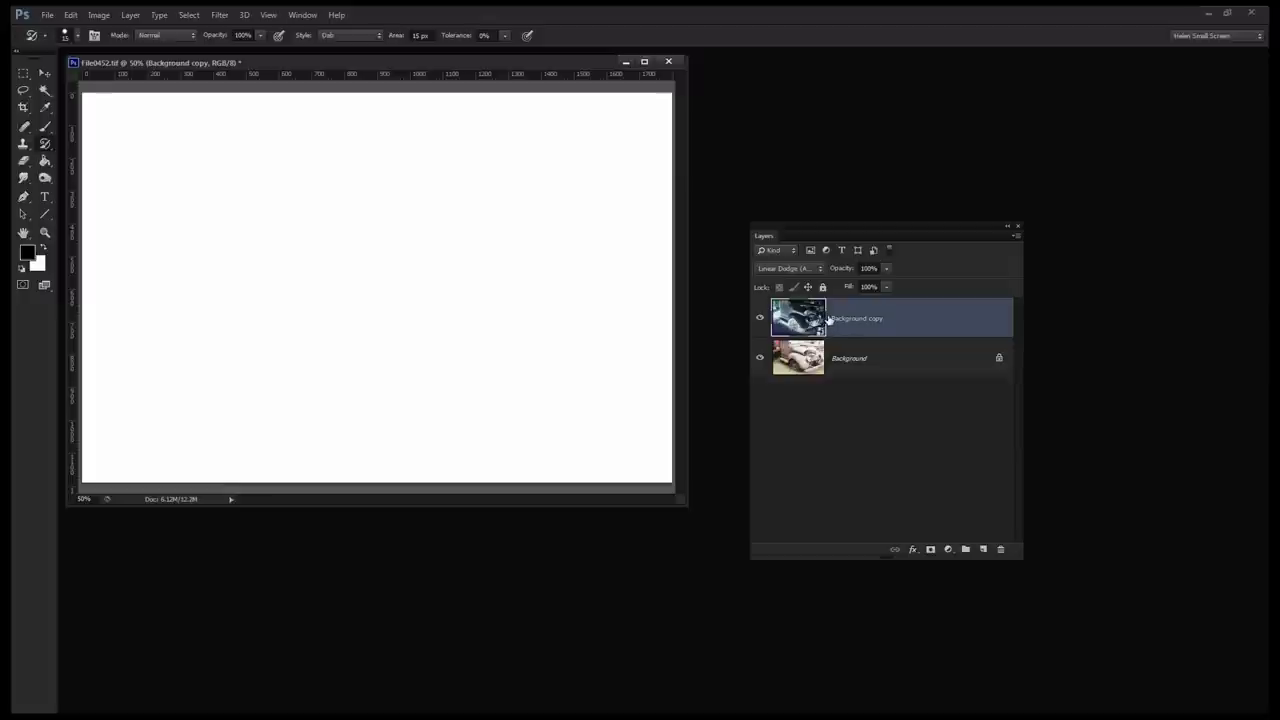
pyautogui.click(219, 14)
pyautogui.moveTo(233, 136)
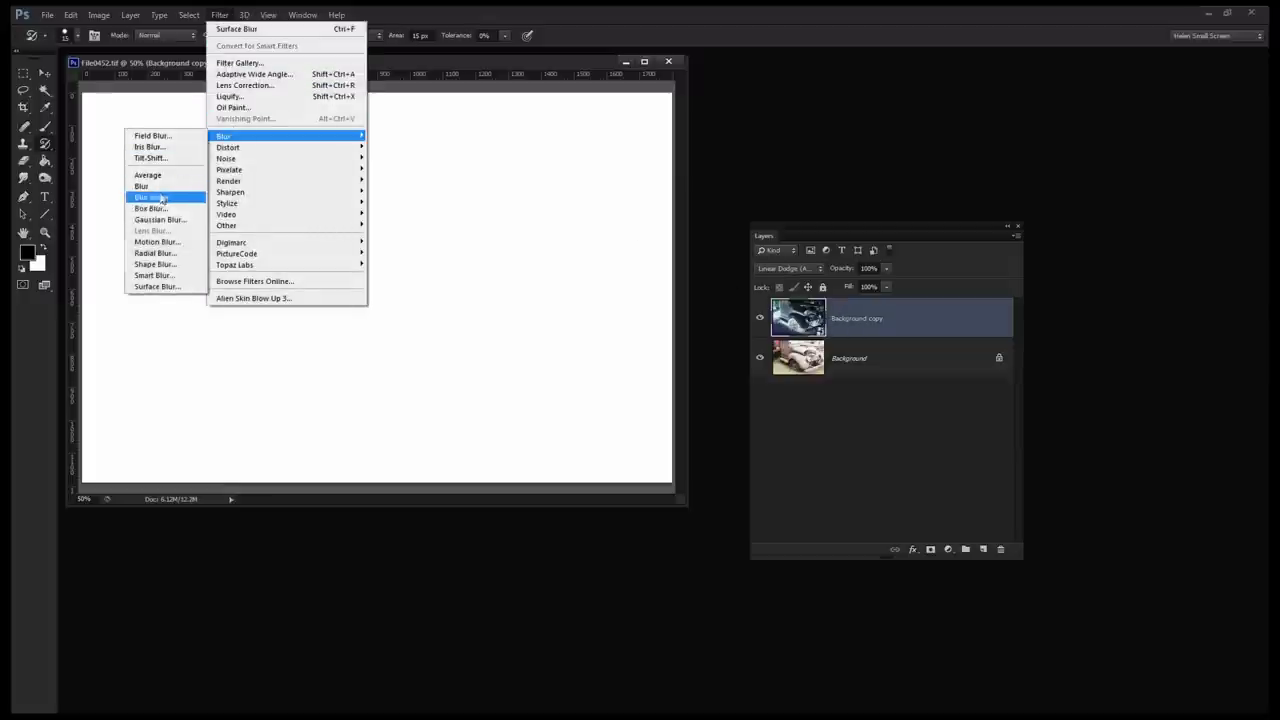
pyautogui.click(162, 216)
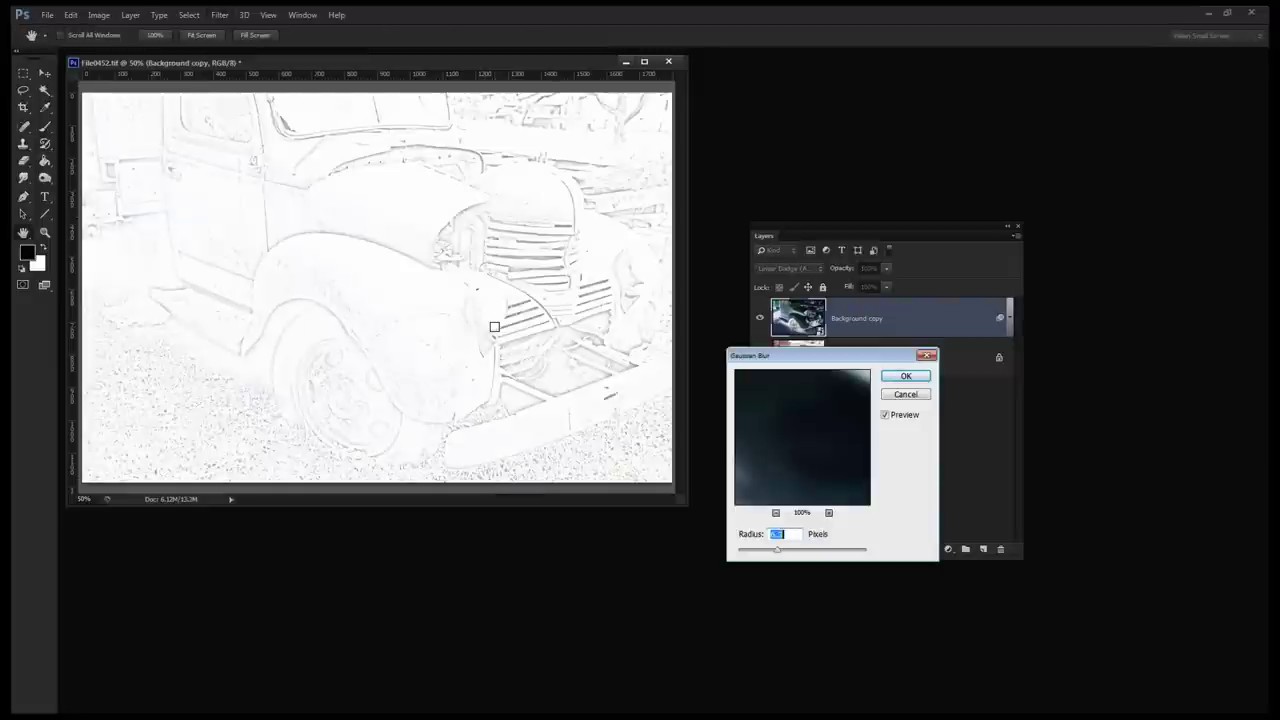
pyautogui.moveTo(806, 362); pyautogui.dragTo(563, 366)
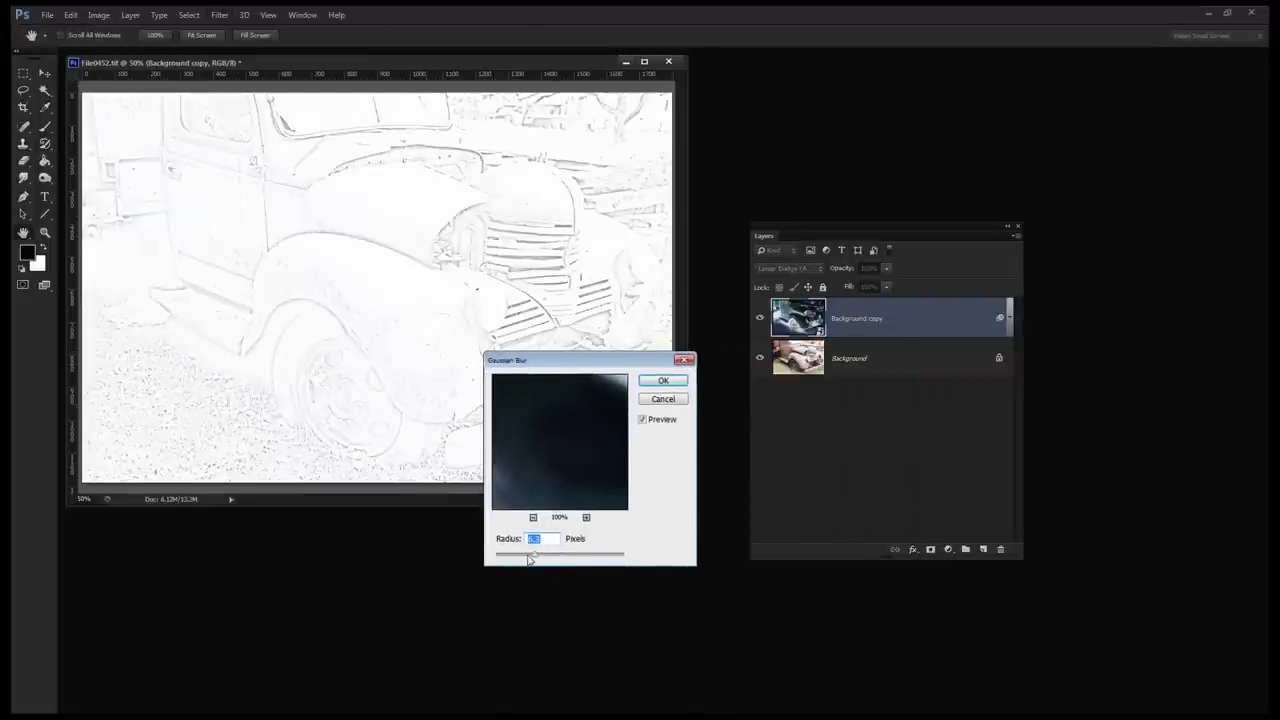
pyautogui.moveTo(531, 556); pyautogui.dragTo(540, 555)
pyautogui.moveTo(572, 366); pyautogui.dragTo(786, 415)
pyautogui.moveTo(737, 606)
pyautogui.mouseDown()
pyautogui.moveTo(689, 606)
pyautogui.moveTo(741, 605)
pyautogui.mouseUp()
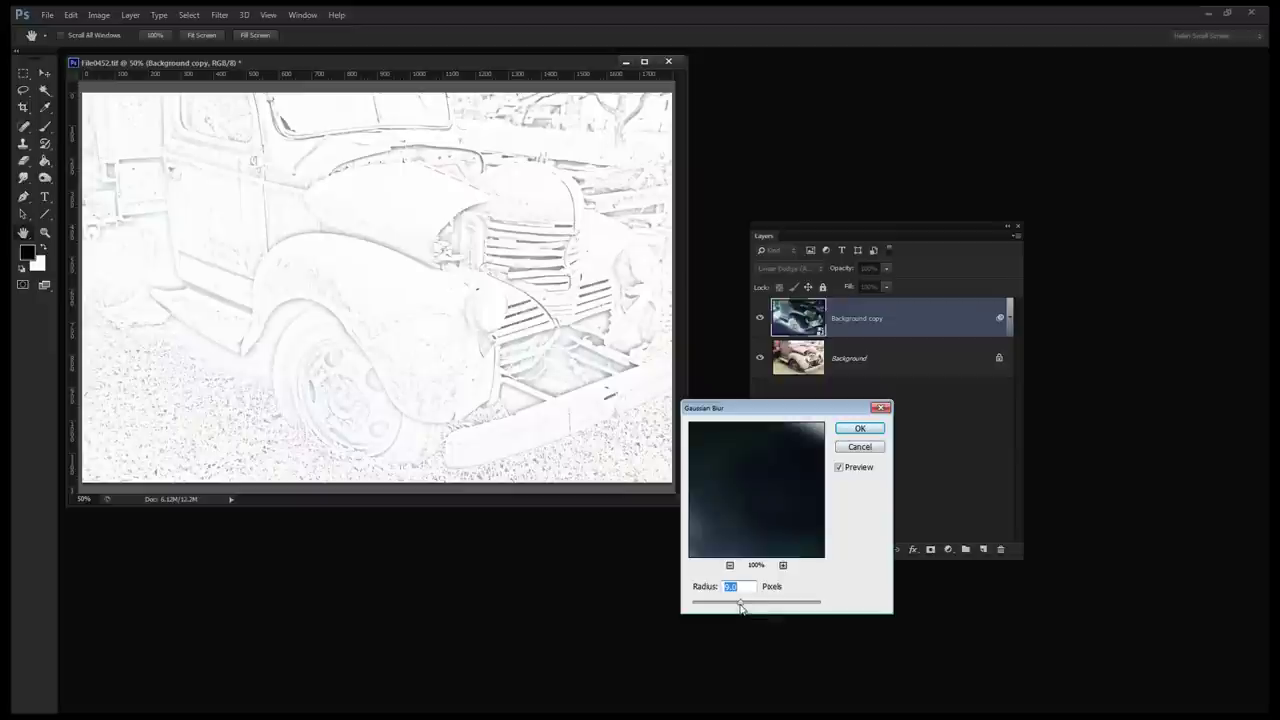
pyautogui.moveTo(740, 603); pyautogui.dragTo(738, 607)
pyautogui.click(858, 428)
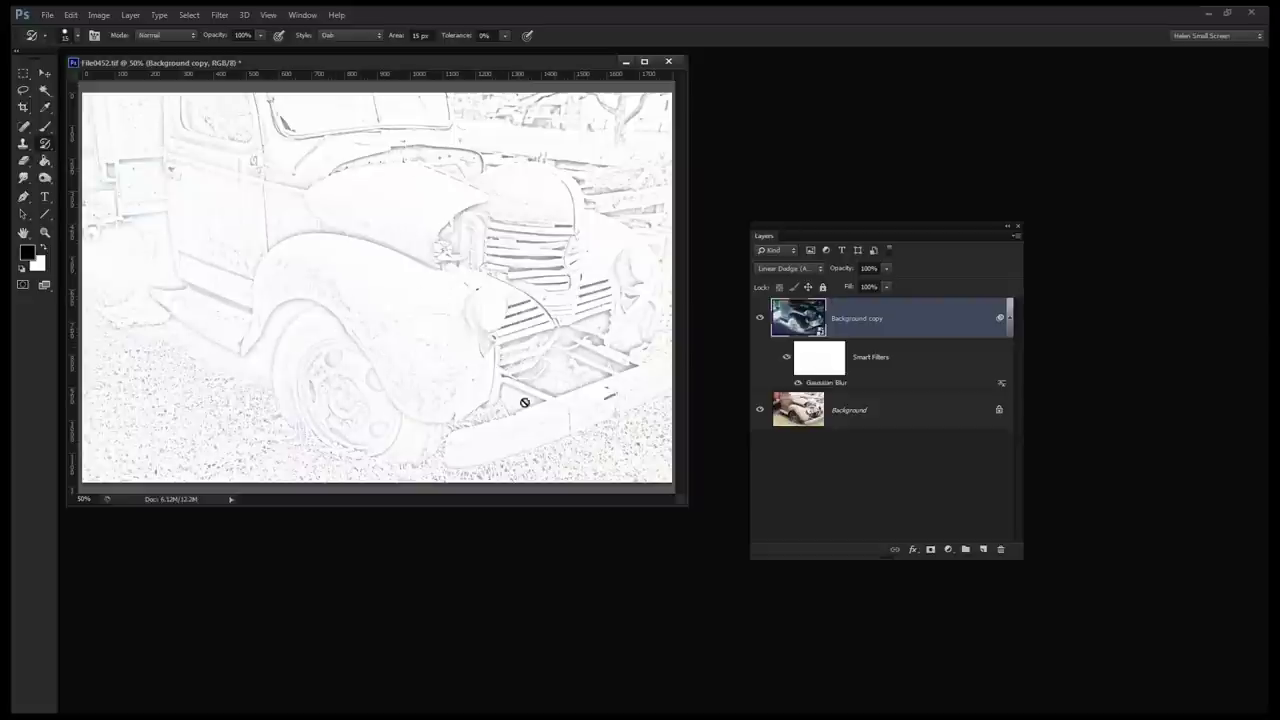
# Add a Curves 1 adjustment layer with the curve pulled down to darken the sketch lines.
pyautogui.click(133, 16)
pyautogui.moveTo(186, 131)
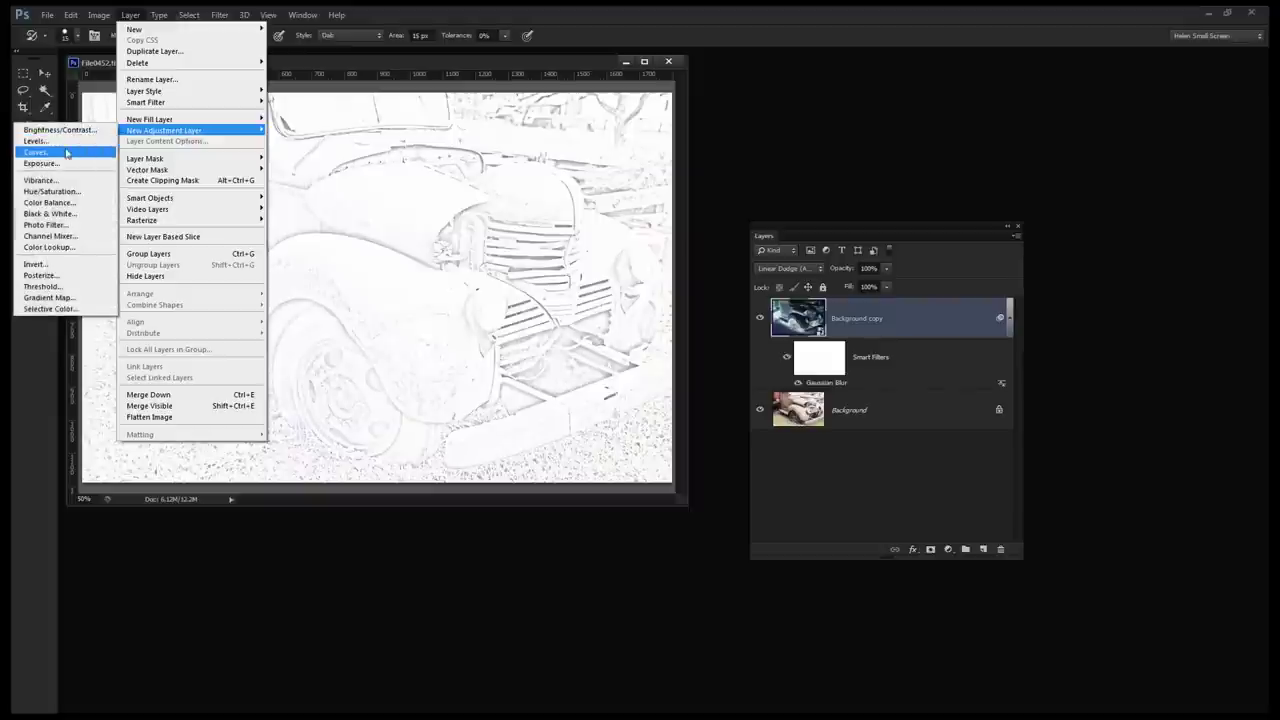
pyautogui.click(72, 152)
pyautogui.click(435, 235)
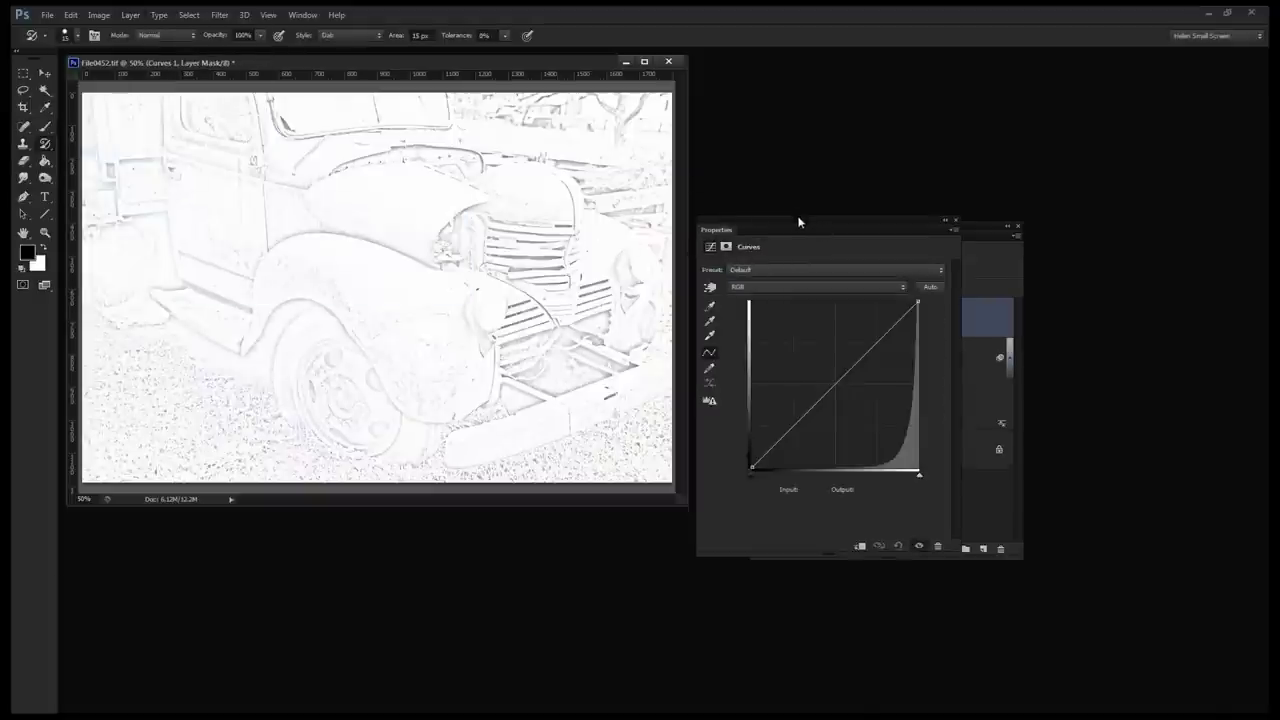
pyautogui.moveTo(799, 240); pyautogui.dragTo(731, 134)
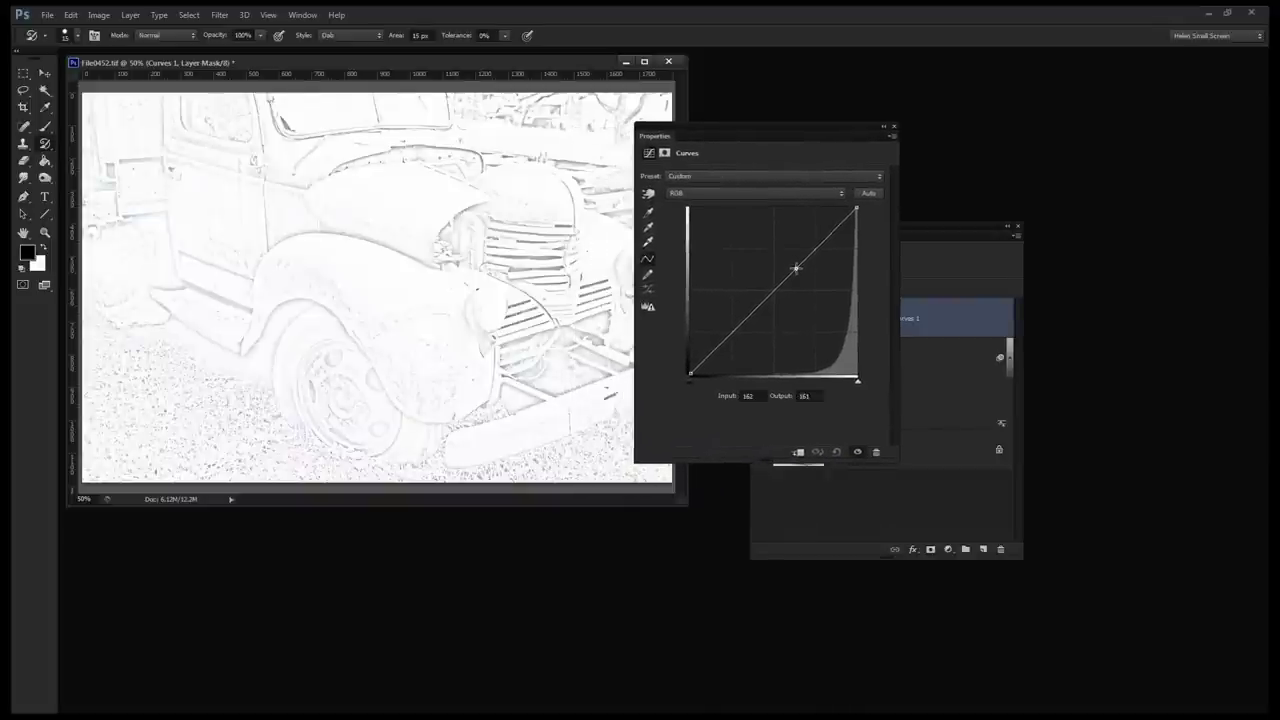
pyautogui.moveTo(795, 268); pyautogui.dragTo(818, 357)
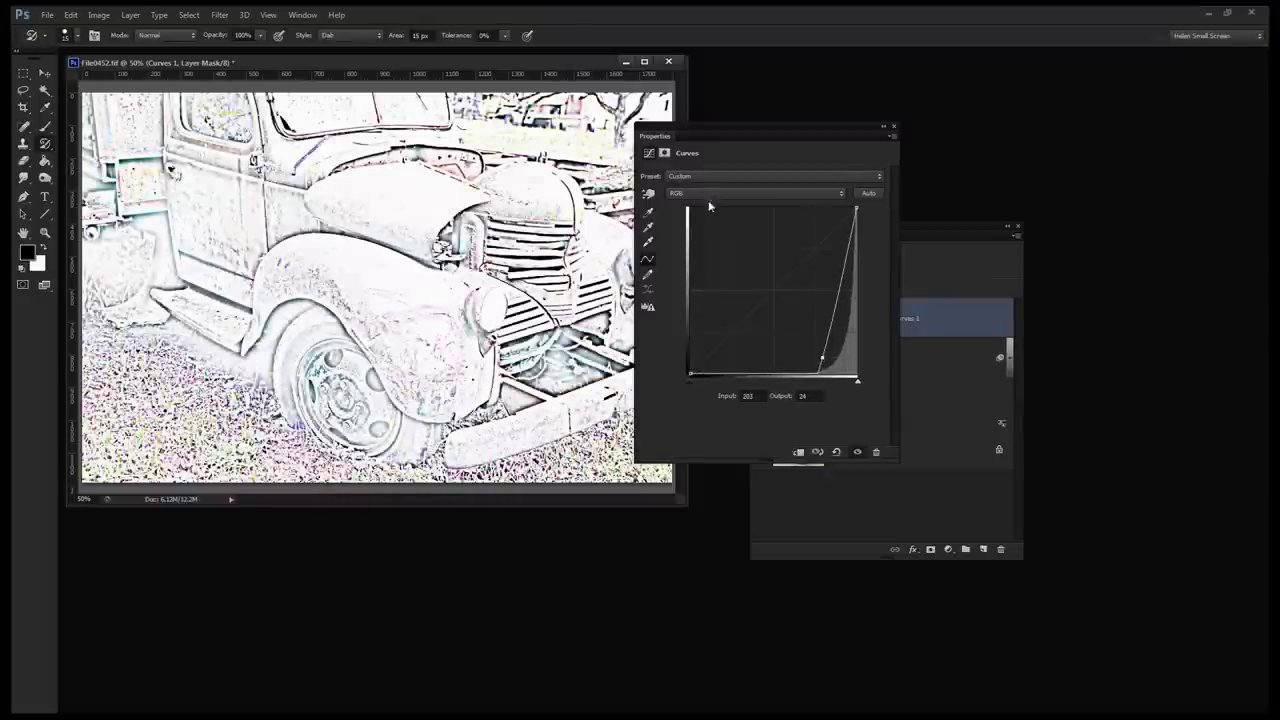
pyautogui.moveTo(725, 131); pyautogui.dragTo(605, 187)
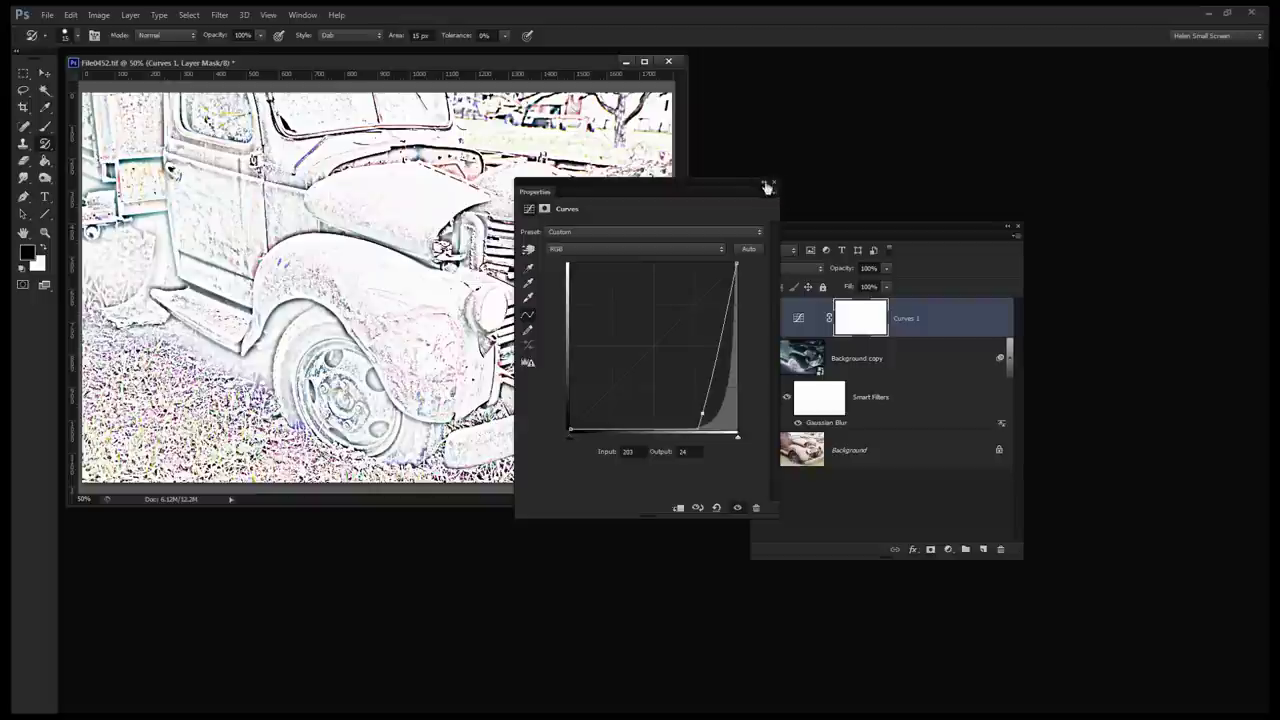
pyautogui.click(774, 183)
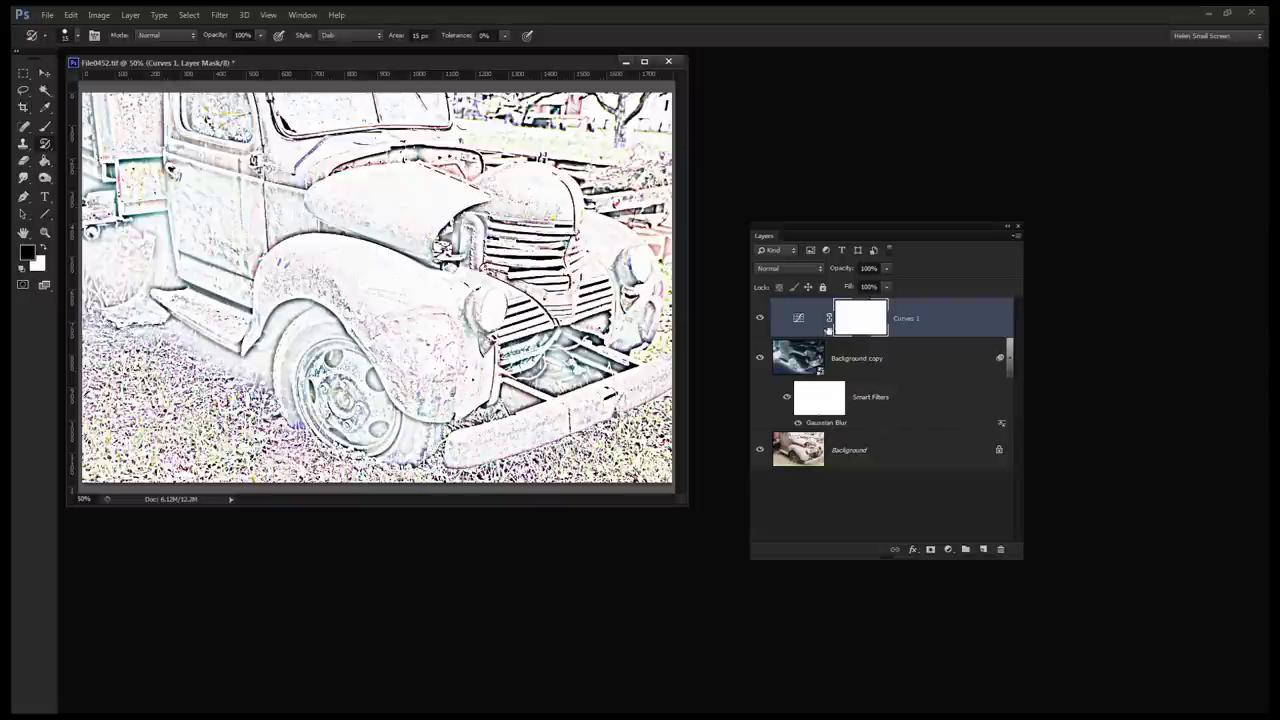
# Lower the Gaussian Blur smart filter radius to about 1.1 pixels.
pyautogui.doubleClick(822, 425)
pyautogui.moveTo(813, 407); pyautogui.dragTo(853, 300)
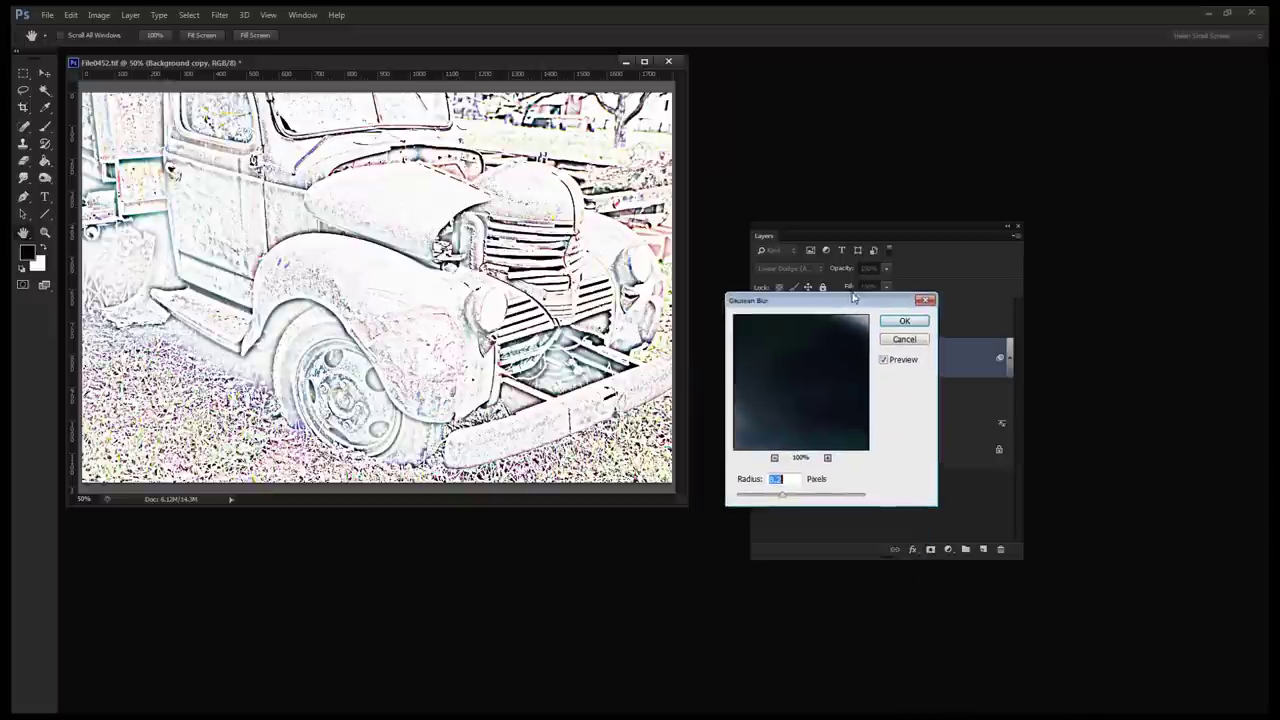
pyautogui.moveTo(783, 500)
pyautogui.mouseDown()
pyautogui.moveTo(752, 502)
pyautogui.moveTo(772, 500)
pyautogui.mouseUp()
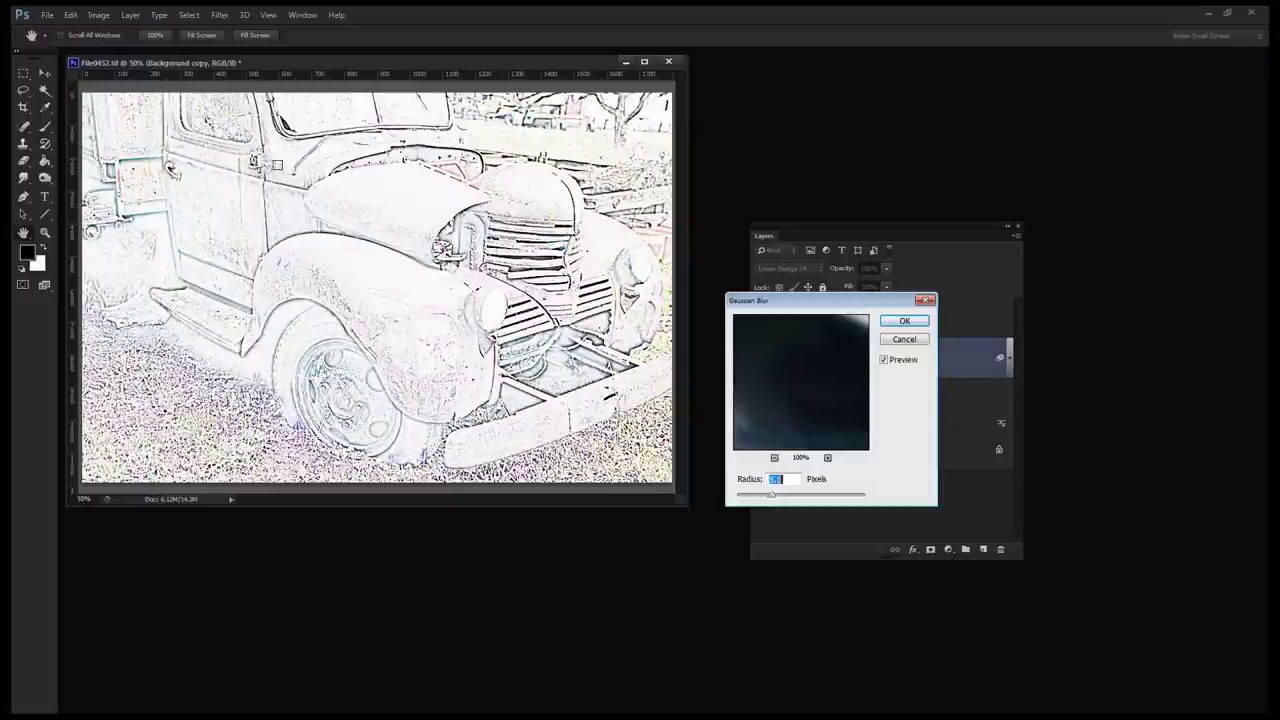
pyautogui.click(903, 326)
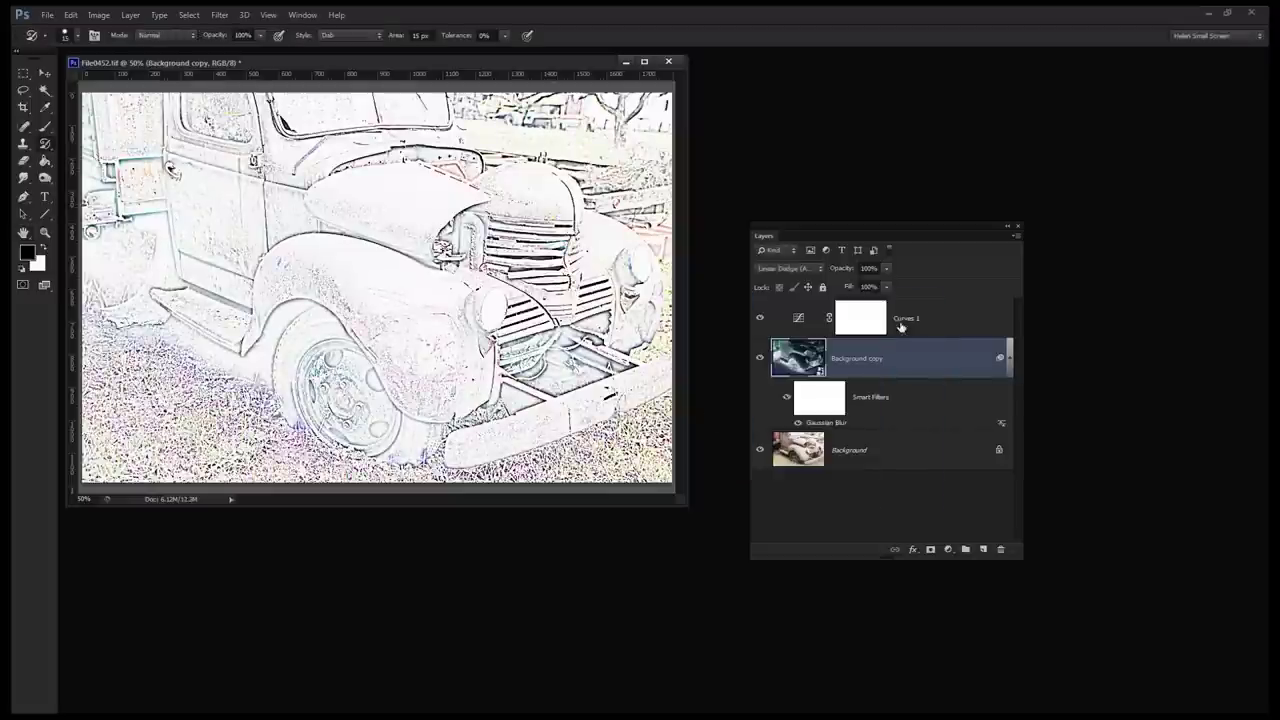
# Add a Threshold 1 adjustment layer above Curves 1 with the threshold level at 196.
pyautogui.click(858, 318)
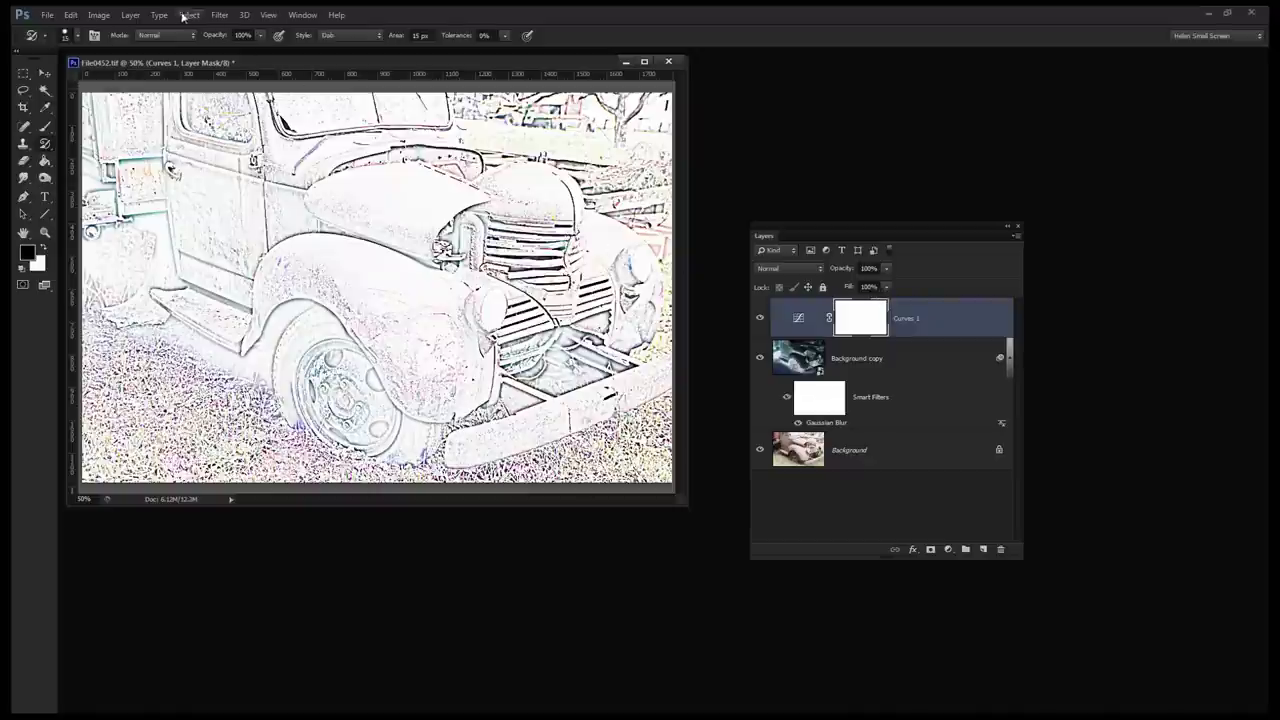
pyautogui.click(130, 15)
pyautogui.moveTo(178, 131)
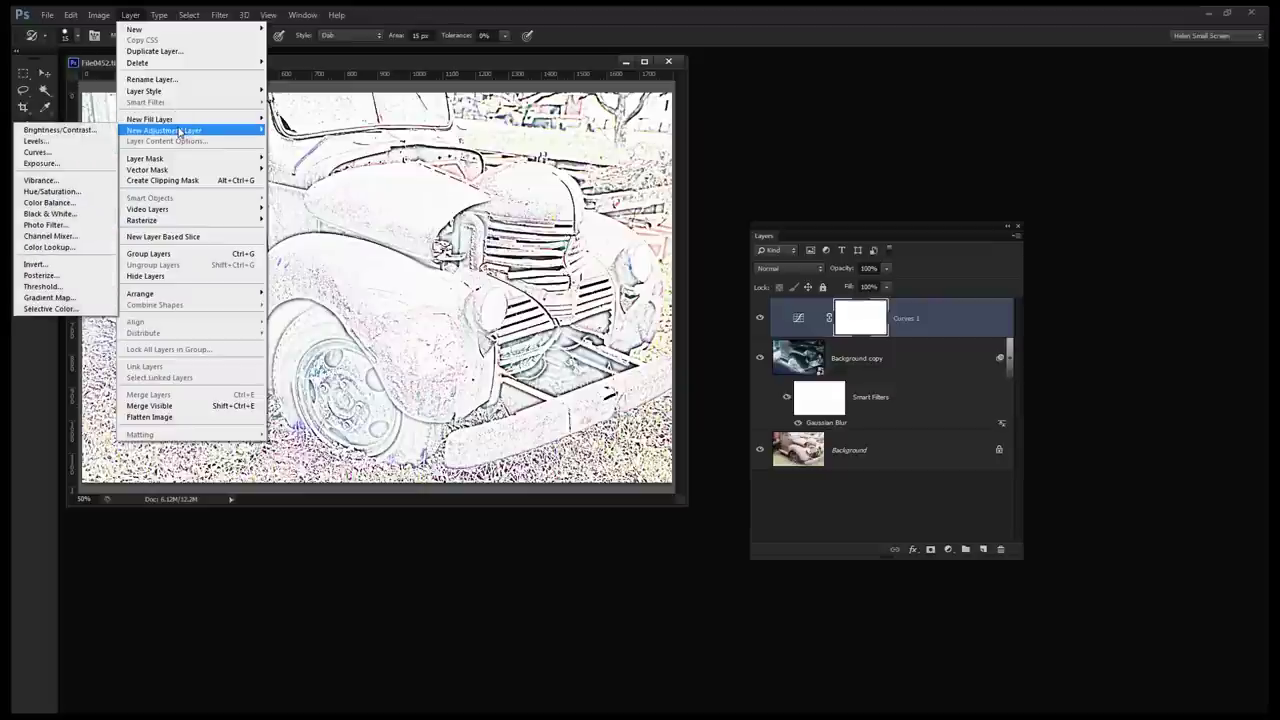
pyautogui.click(96, 289)
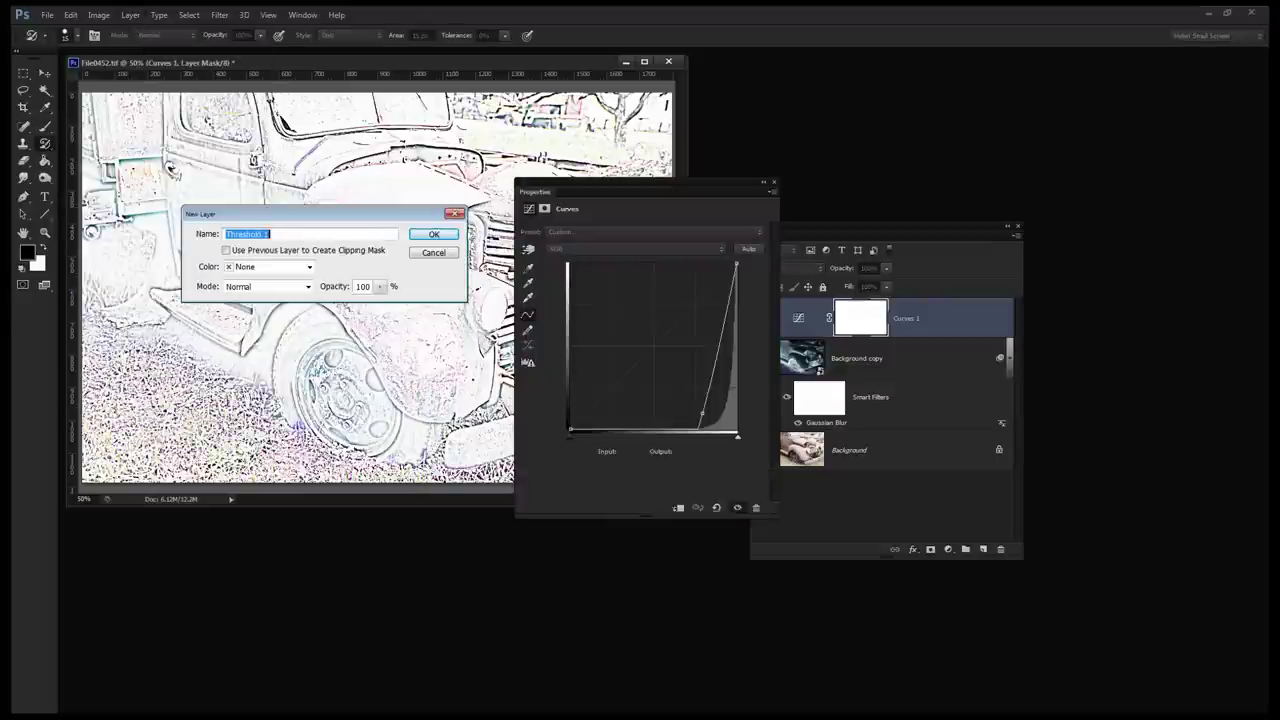
pyautogui.click(432, 234)
pyautogui.moveTo(613, 190); pyautogui.dragTo(868, 217)
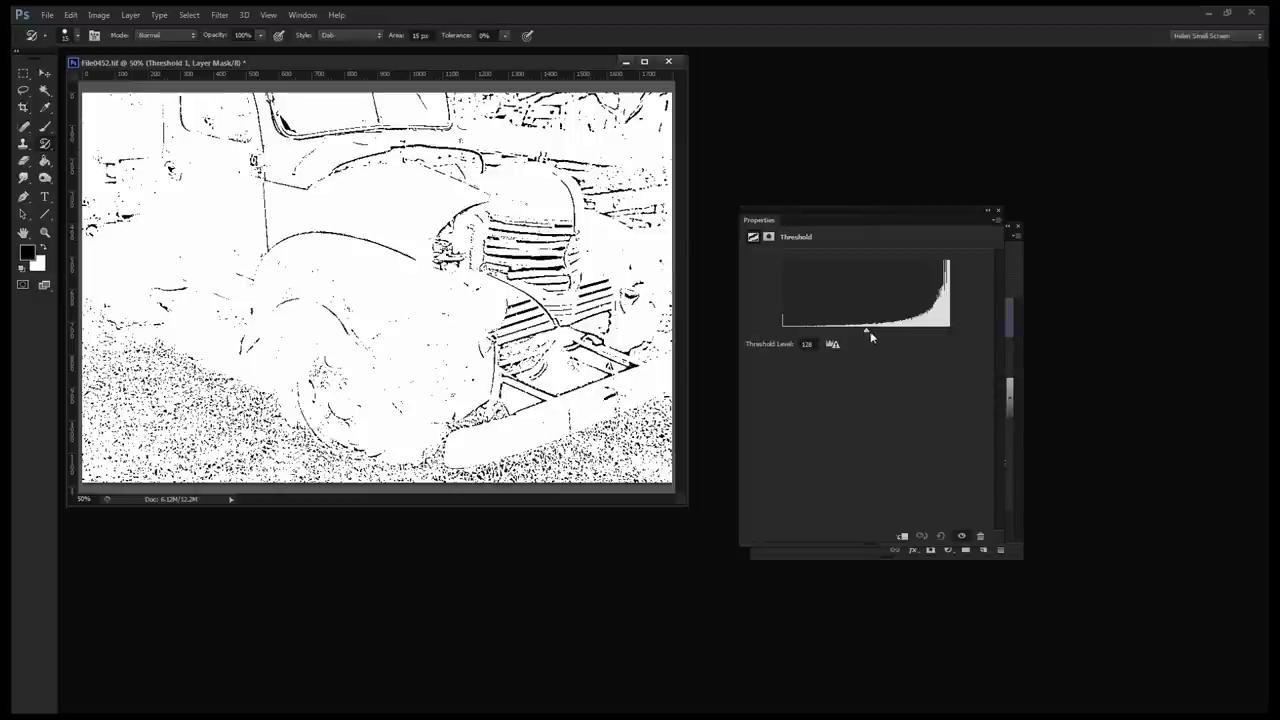
pyautogui.moveTo(870, 336); pyautogui.dragTo(902, 334)
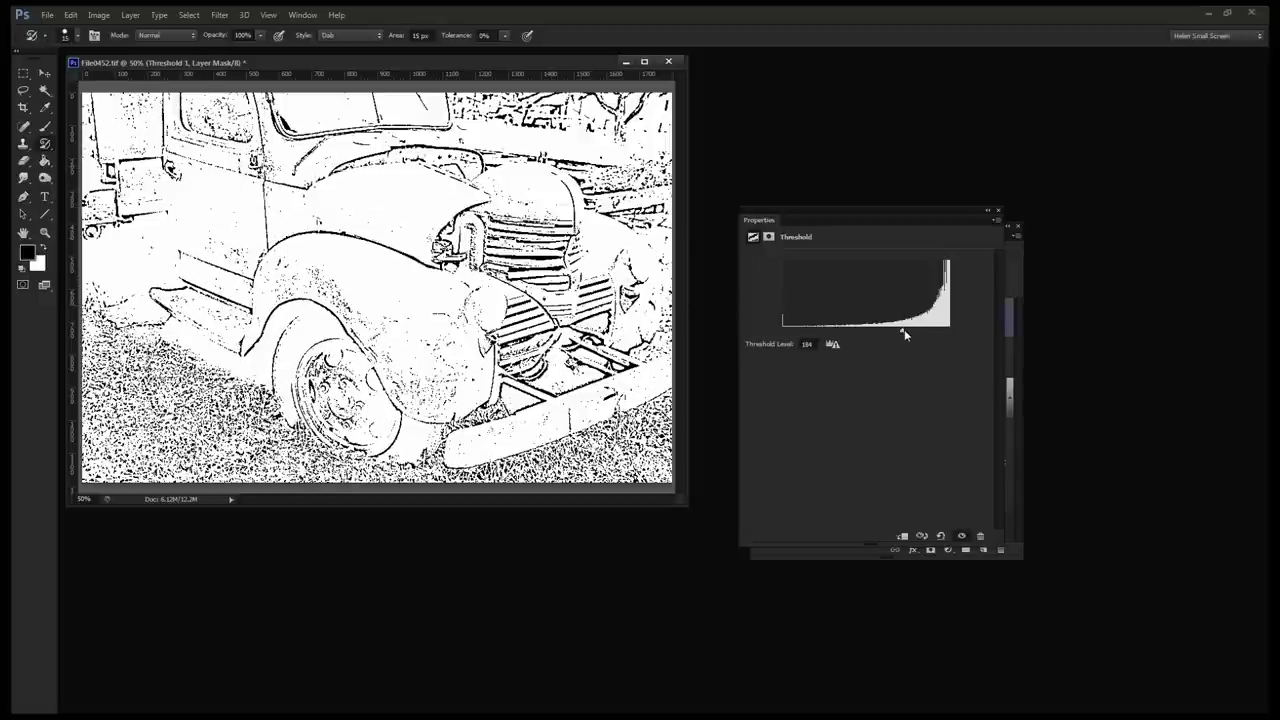
pyautogui.moveTo(905, 334); pyautogui.dragTo(922, 336)
pyautogui.hotkey('ctrl', 'z')
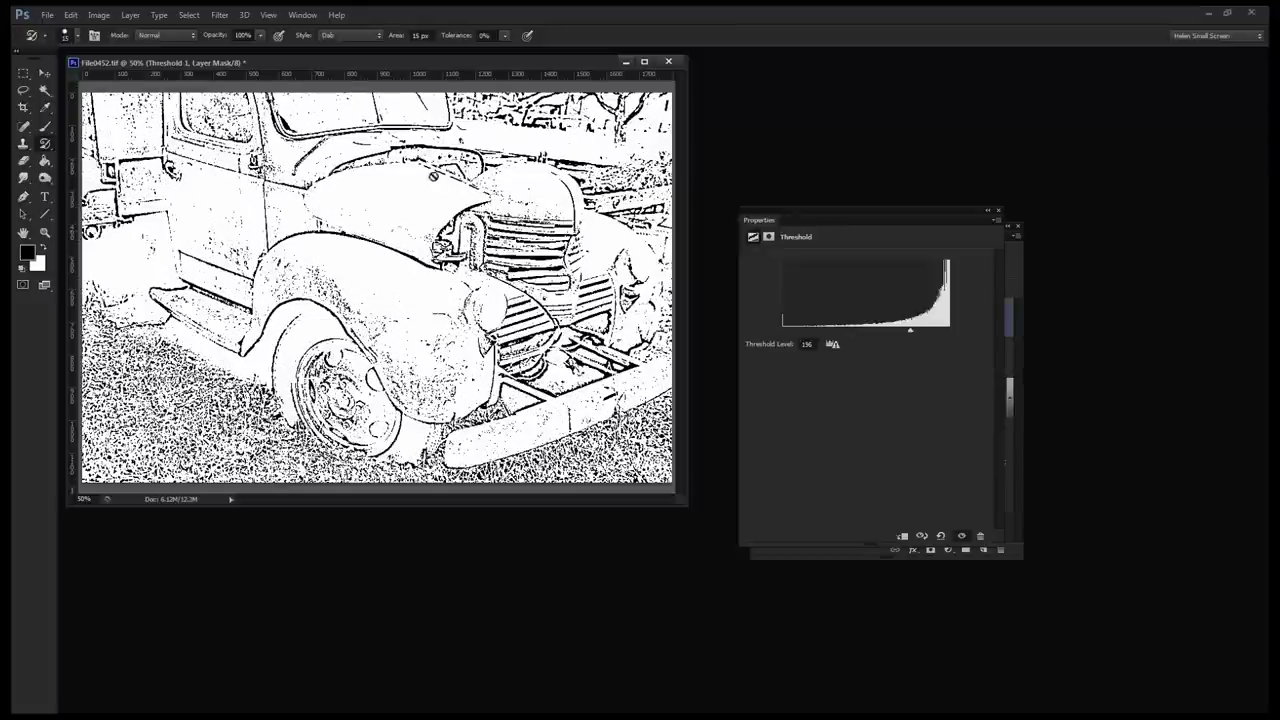
pyautogui.click(998, 213)
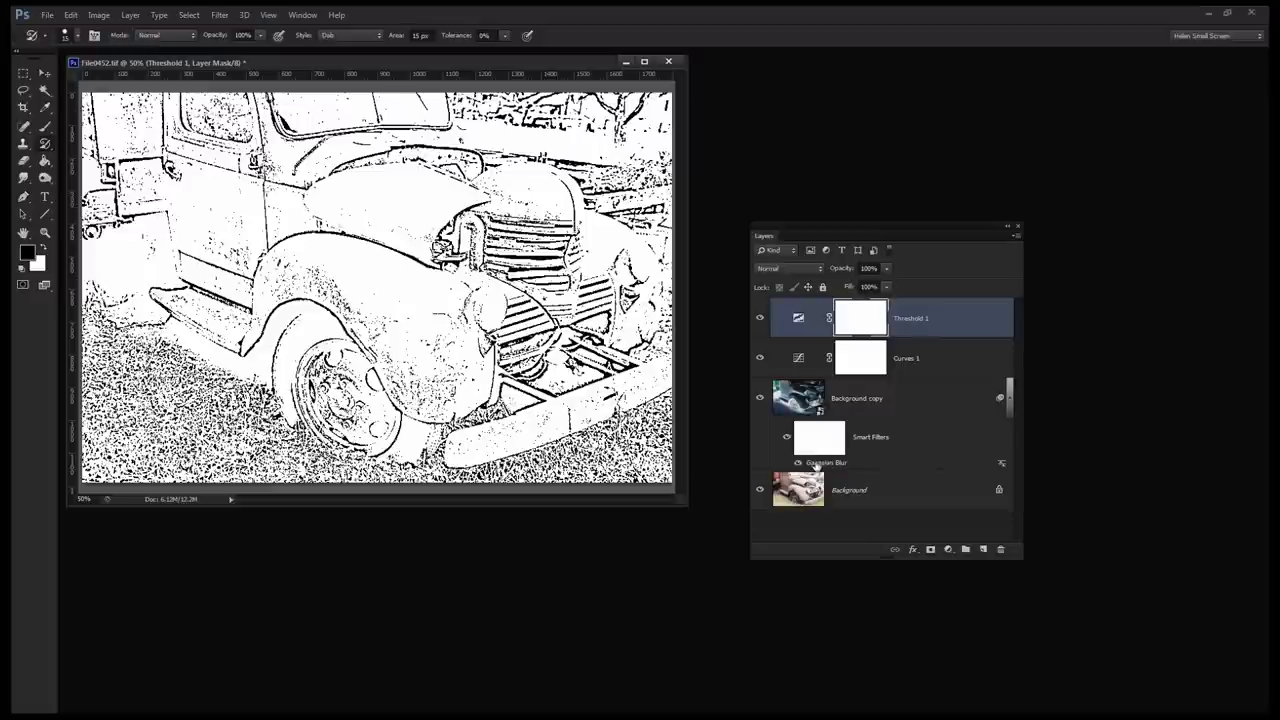
# Fine-tune the Gaussian Blur smart filter radius while watching the line-art preview.
pyautogui.doubleClick(817, 464)
pyautogui.moveTo(771, 499); pyautogui.dragTo(782, 499)
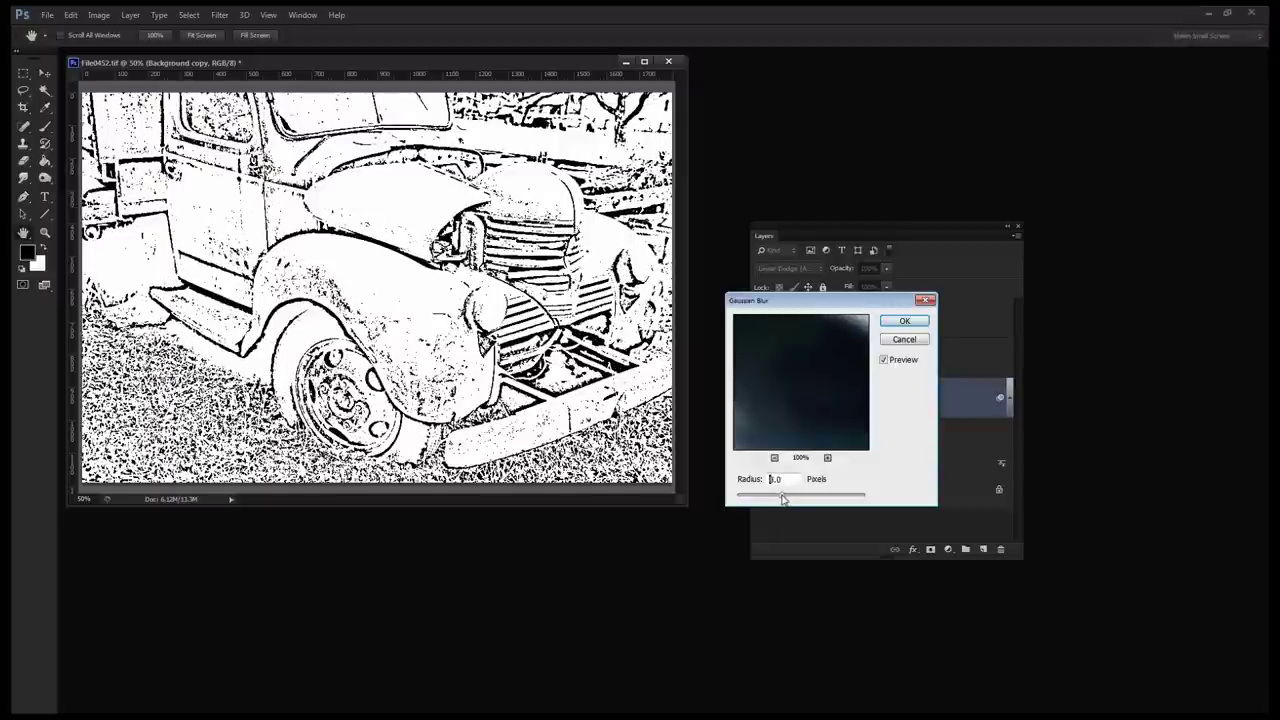
pyautogui.moveTo(783, 499); pyautogui.dragTo(781, 499)
pyautogui.click(904, 321)
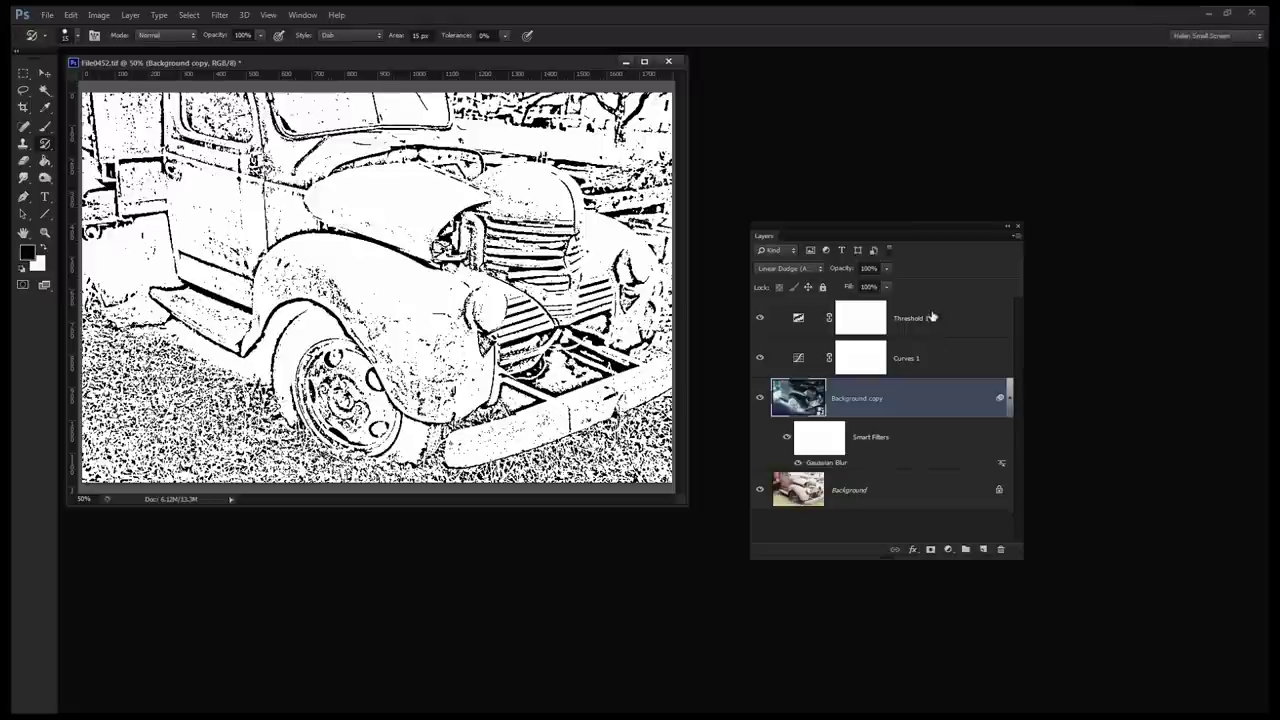
# Stamp the visible line art into a new Layer 1 and hide Threshold 1, Curves 1 and Background copy.
pyautogui.click(930, 318)
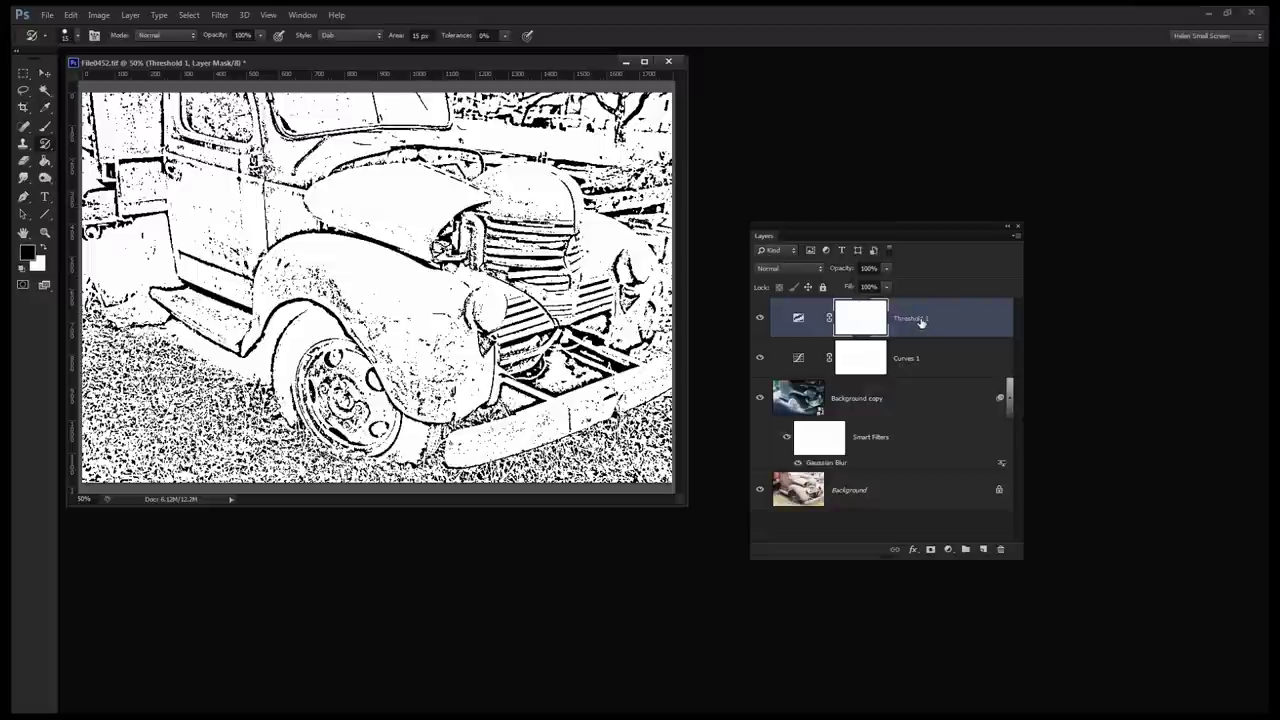
pyautogui.hotkey('ctrl', '2')
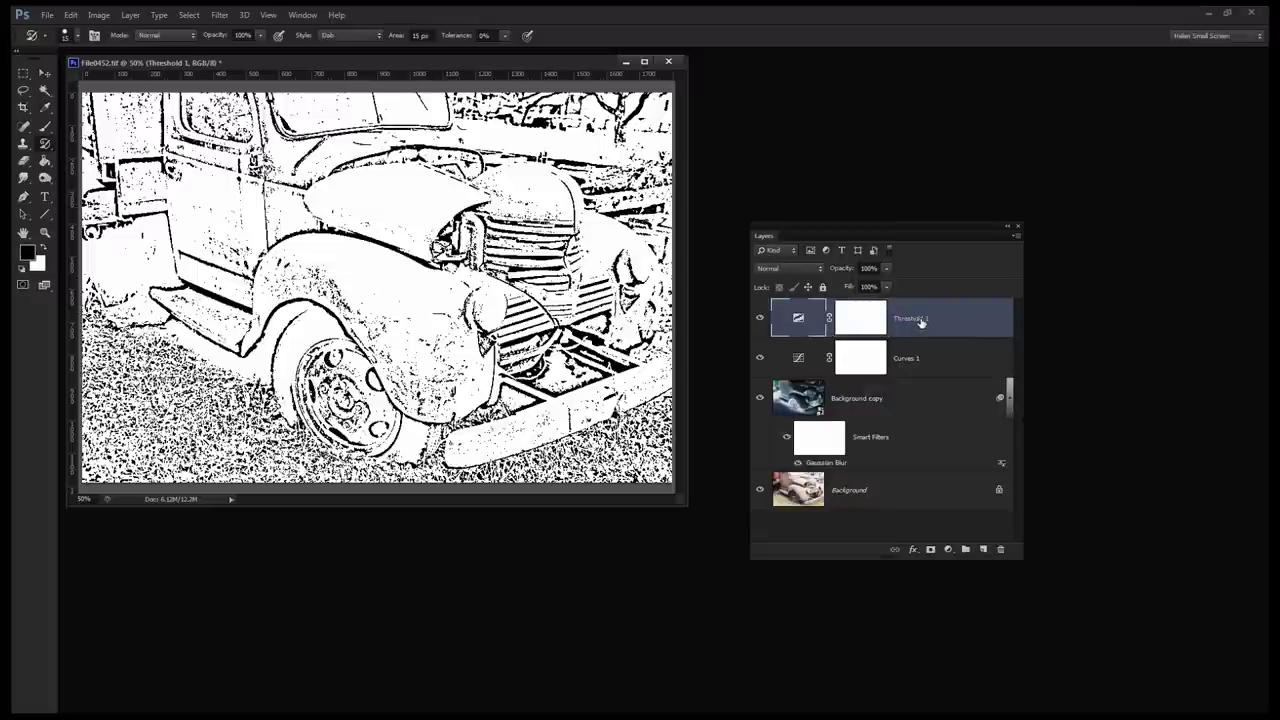
pyautogui.hotkey('ctrl', 'alt', 'shift', 'e')
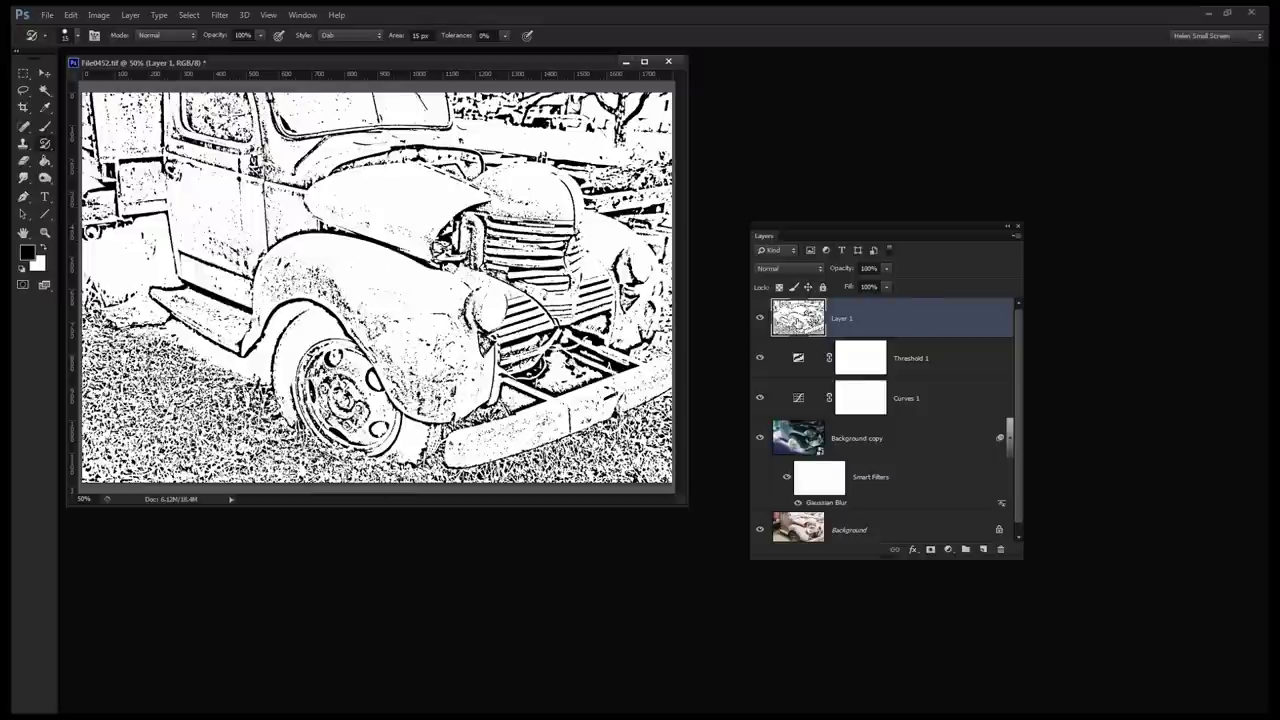
pyautogui.moveTo(762, 356); pyautogui.dragTo(761, 482)
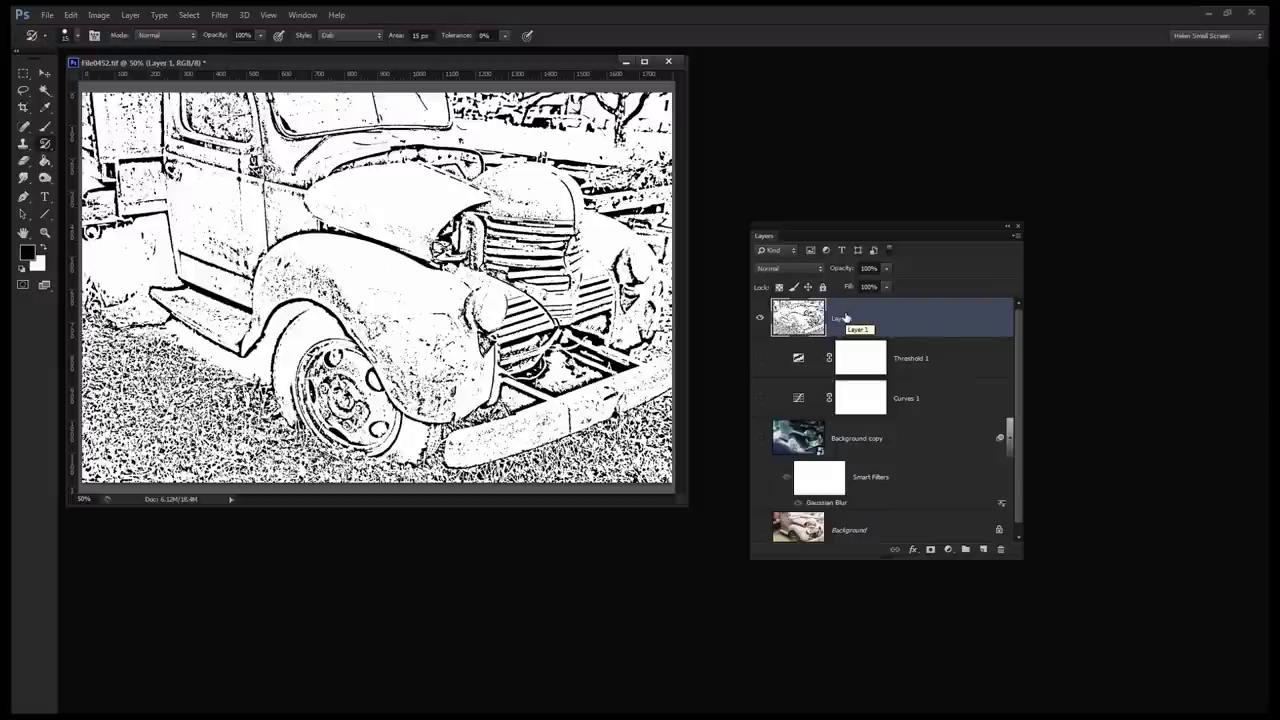
# Convert Layer 1 to a smart object and preview the Cutout filter, fitted in view, in the Filter Gallery.
pyautogui.rightClick(874, 318)
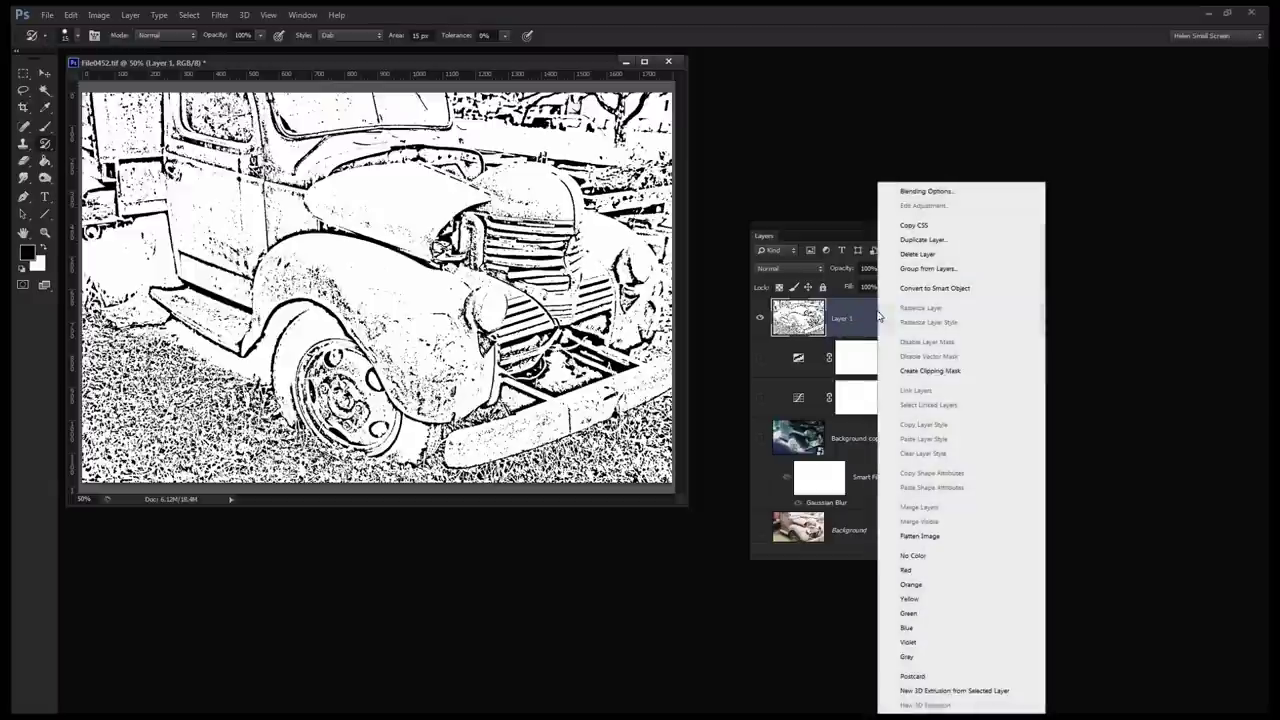
pyautogui.click(929, 290)
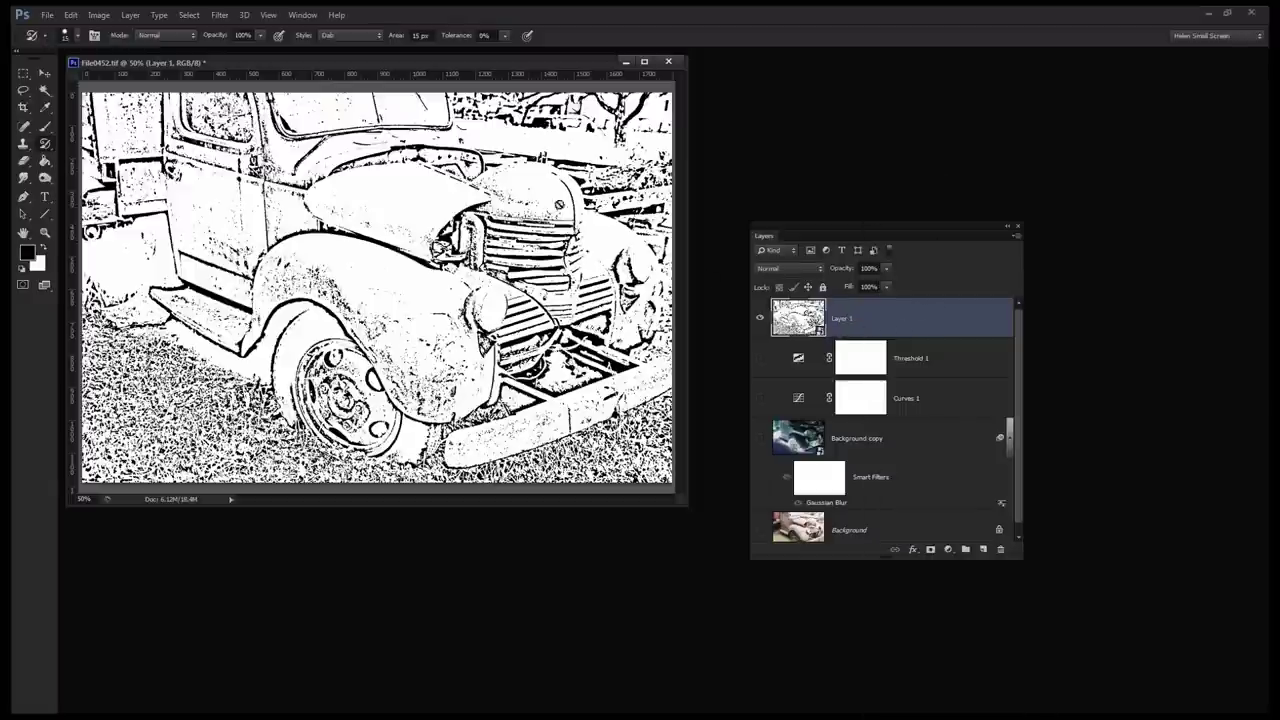
pyautogui.click(218, 15)
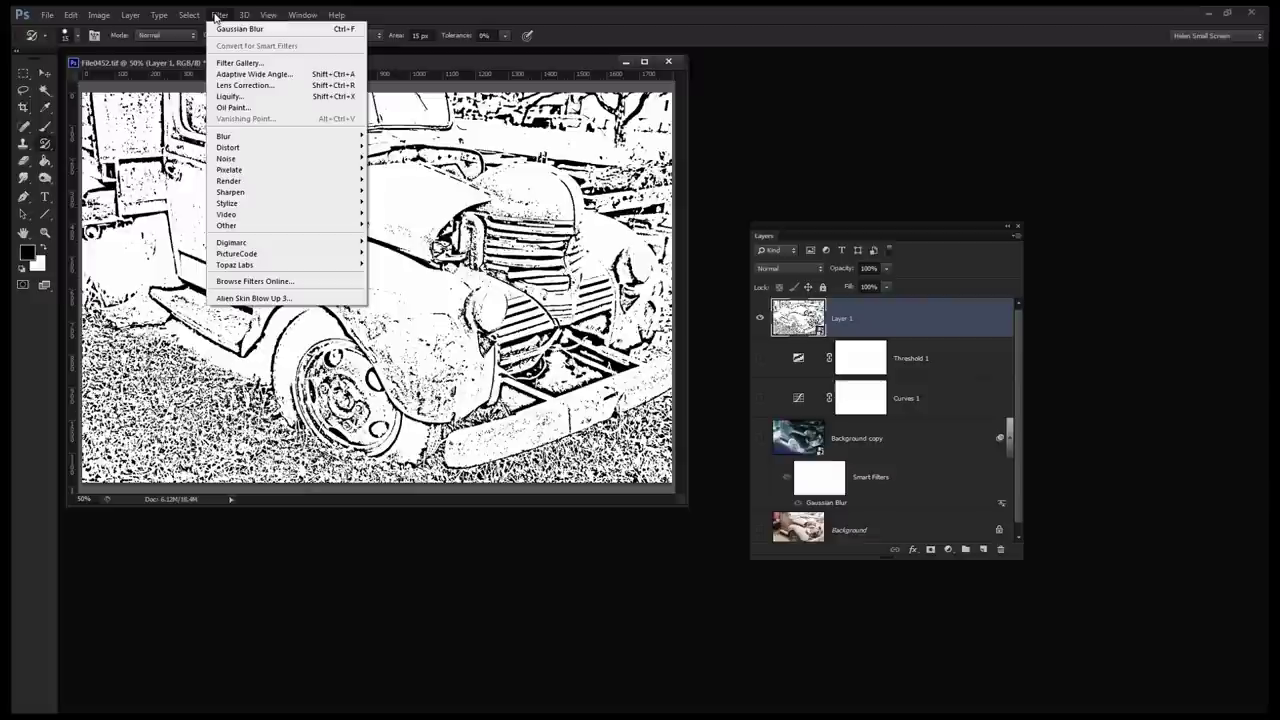
pyautogui.click(256, 64)
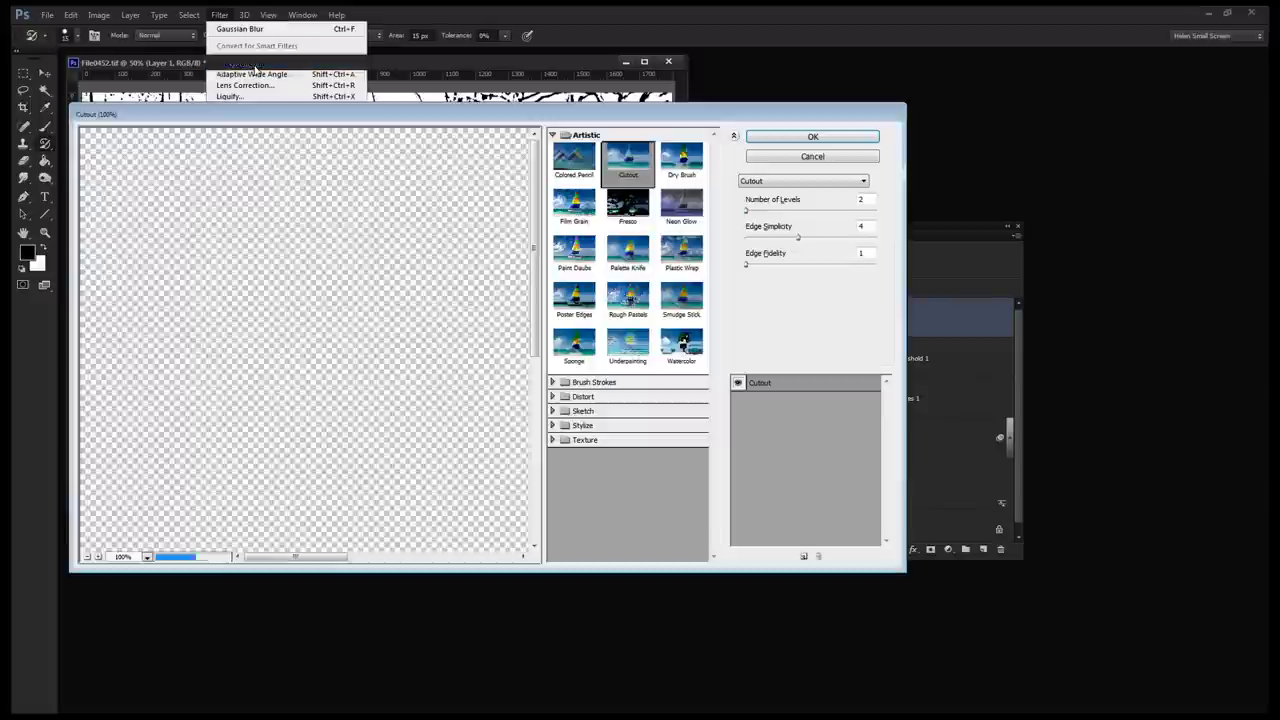
pyautogui.click(120, 557)
pyautogui.click(136, 524)
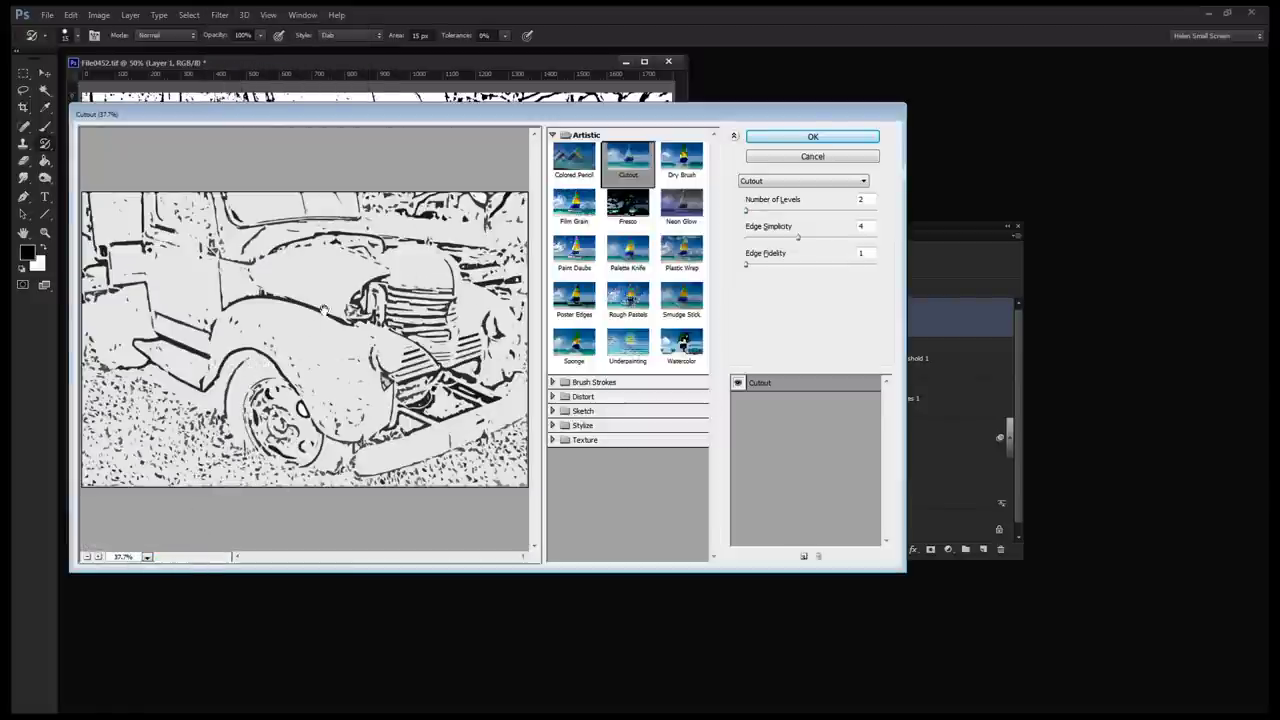
pyautogui.moveTo(535, 113); pyautogui.dragTo(619, 81)
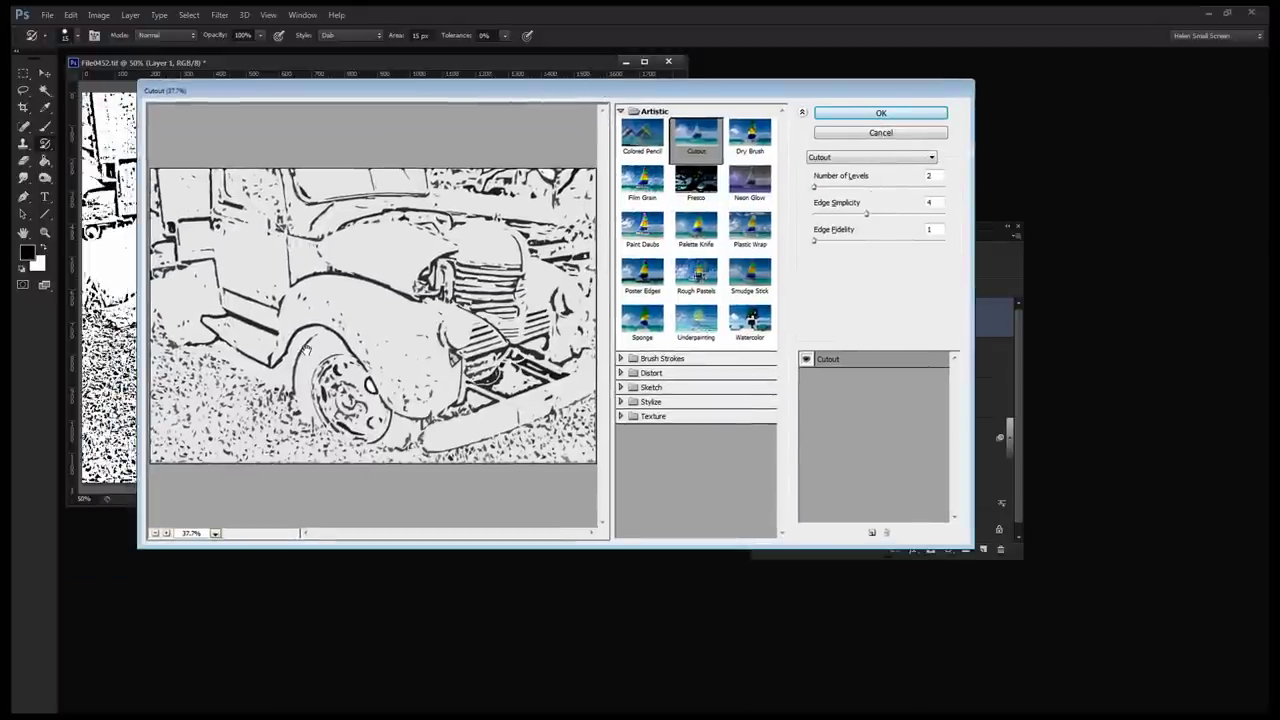
pyautogui.moveTo(322, 90); pyautogui.dragTo(673, 94)
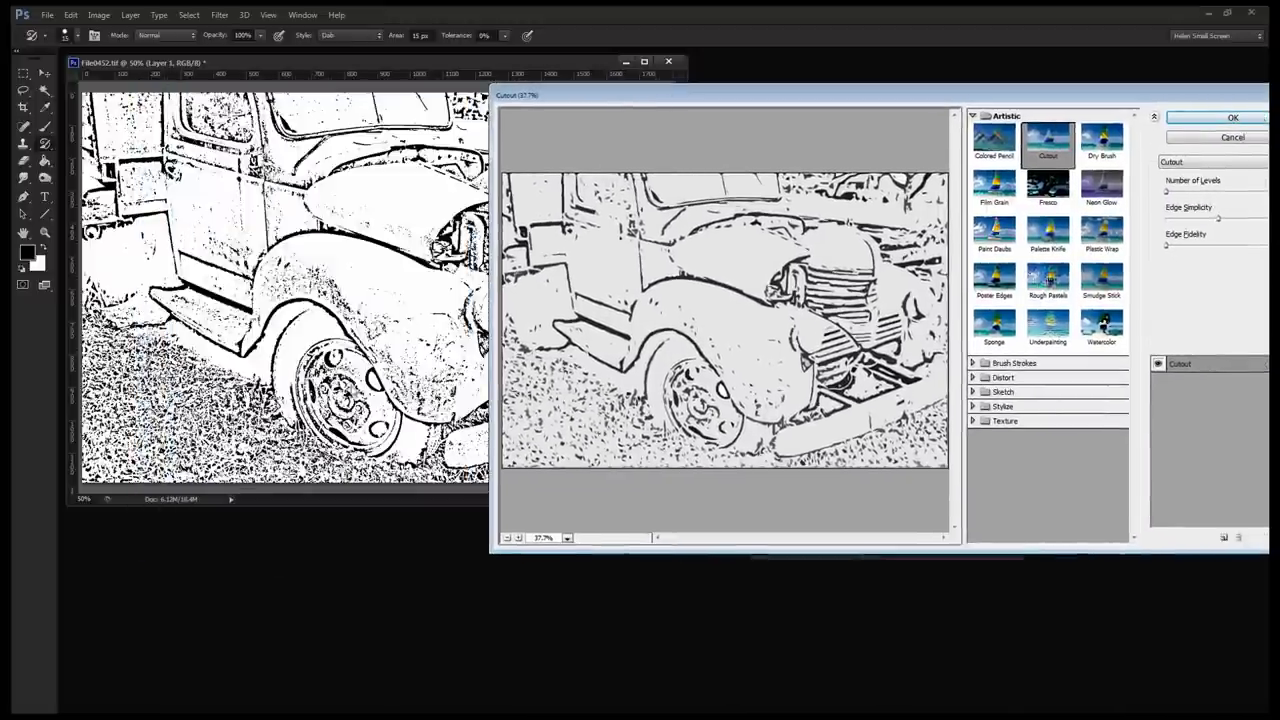
pyautogui.moveTo(716, 104); pyautogui.dragTo(405, 86)
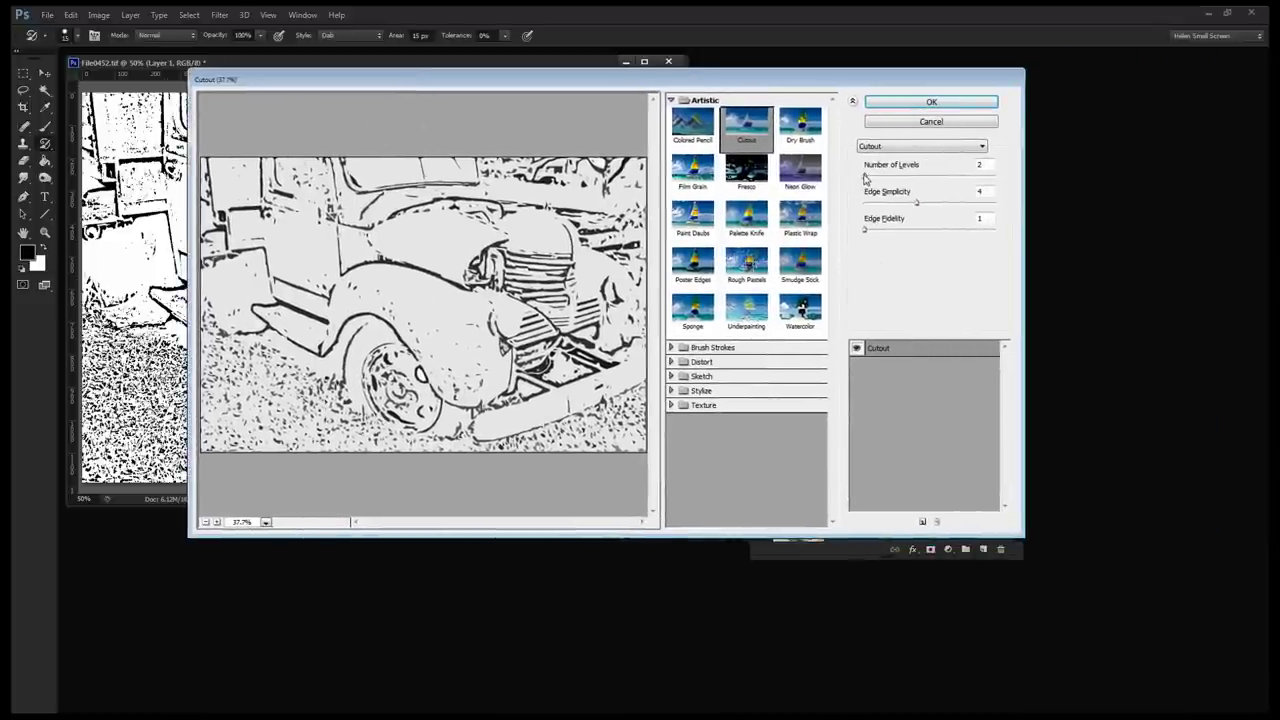
# Try Cutout settings for Number of Levels, Edge Simplicity and Edge Fidelity.
pyautogui.moveTo(862, 177)
pyautogui.mouseDown()
pyautogui.moveTo(992, 177)
pyautogui.moveTo(863, 177)
pyautogui.mouseUp()
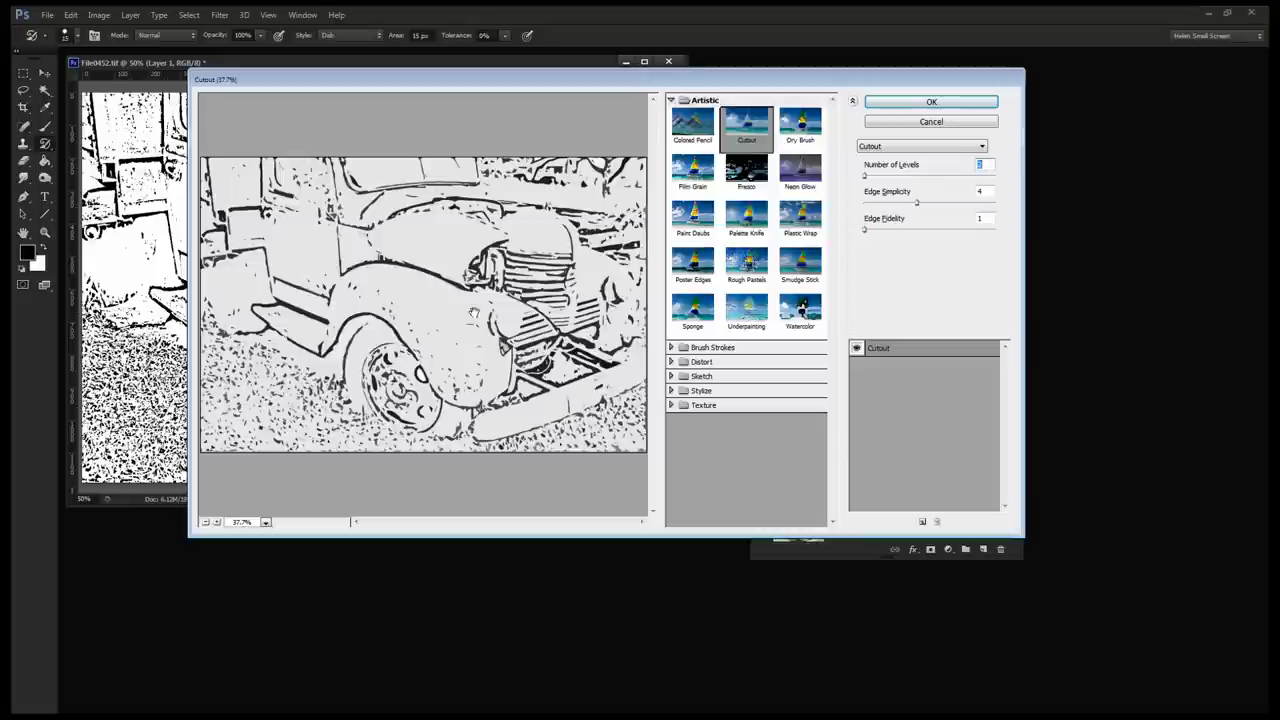
pyautogui.moveTo(922, 207); pyautogui.dragTo(840, 228)
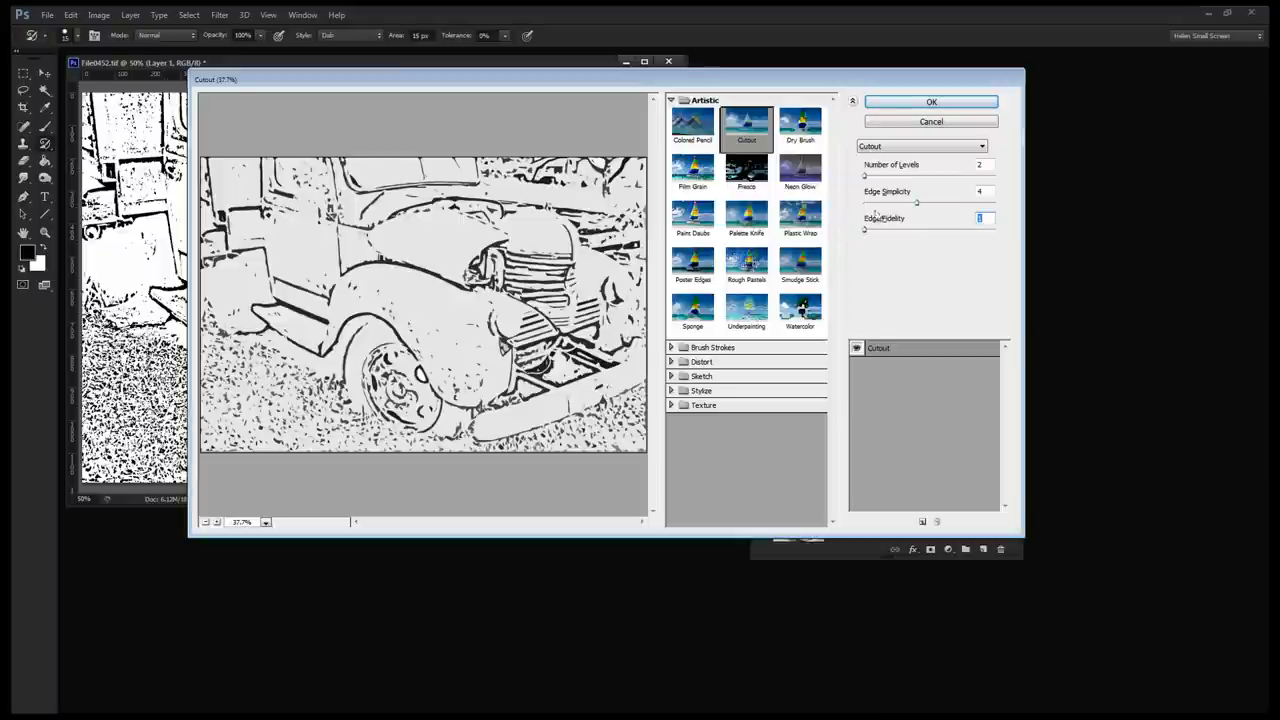
pyautogui.moveTo(914, 204); pyautogui.dragTo(938, 211)
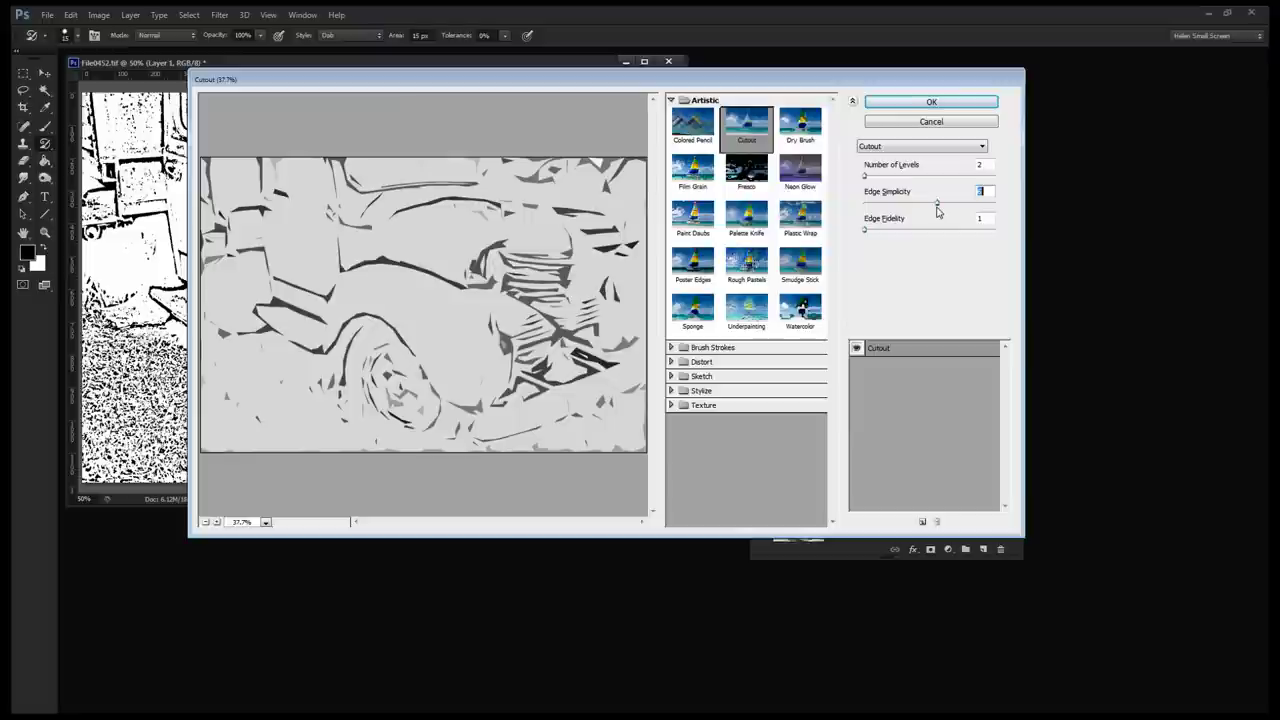
pyautogui.moveTo(869, 232); pyautogui.dragTo(939, 232)
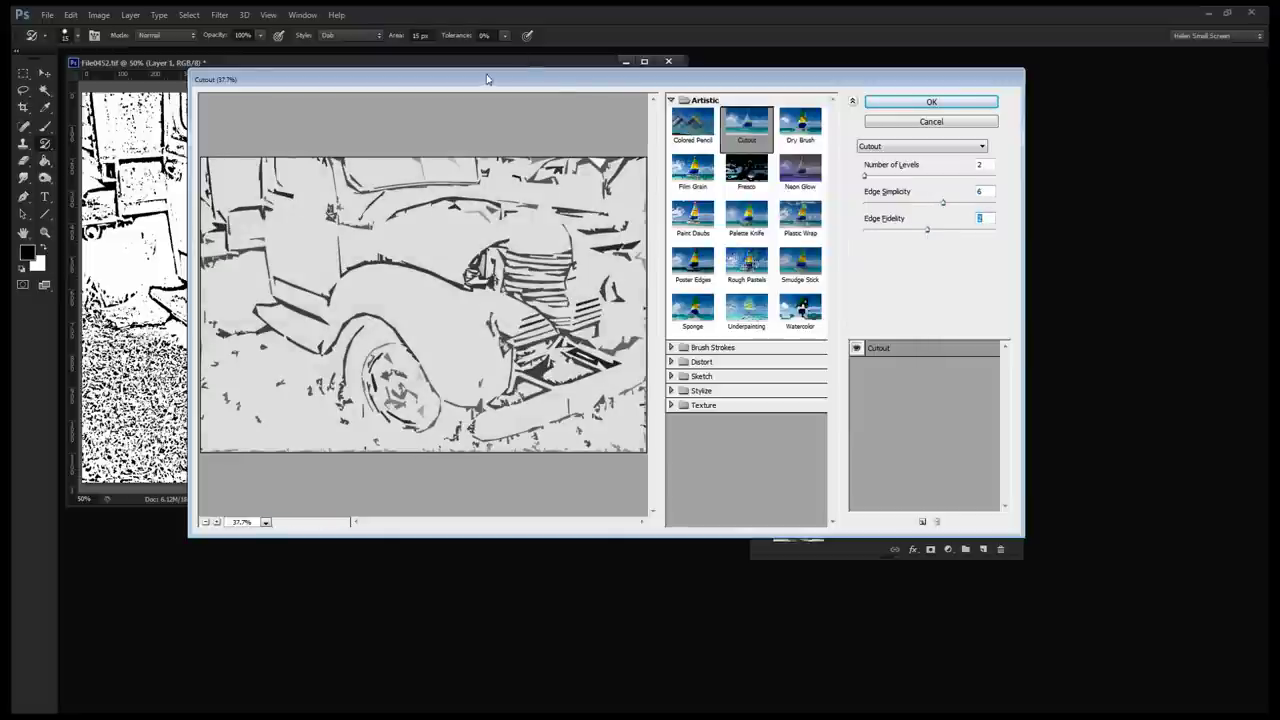
# Settle on Cutout Edge Simplicity 6 and Edge Fidelity 2 with 2 levels, and apply the filter.
pyautogui.moveTo(488, 80); pyautogui.dragTo(522, 494)
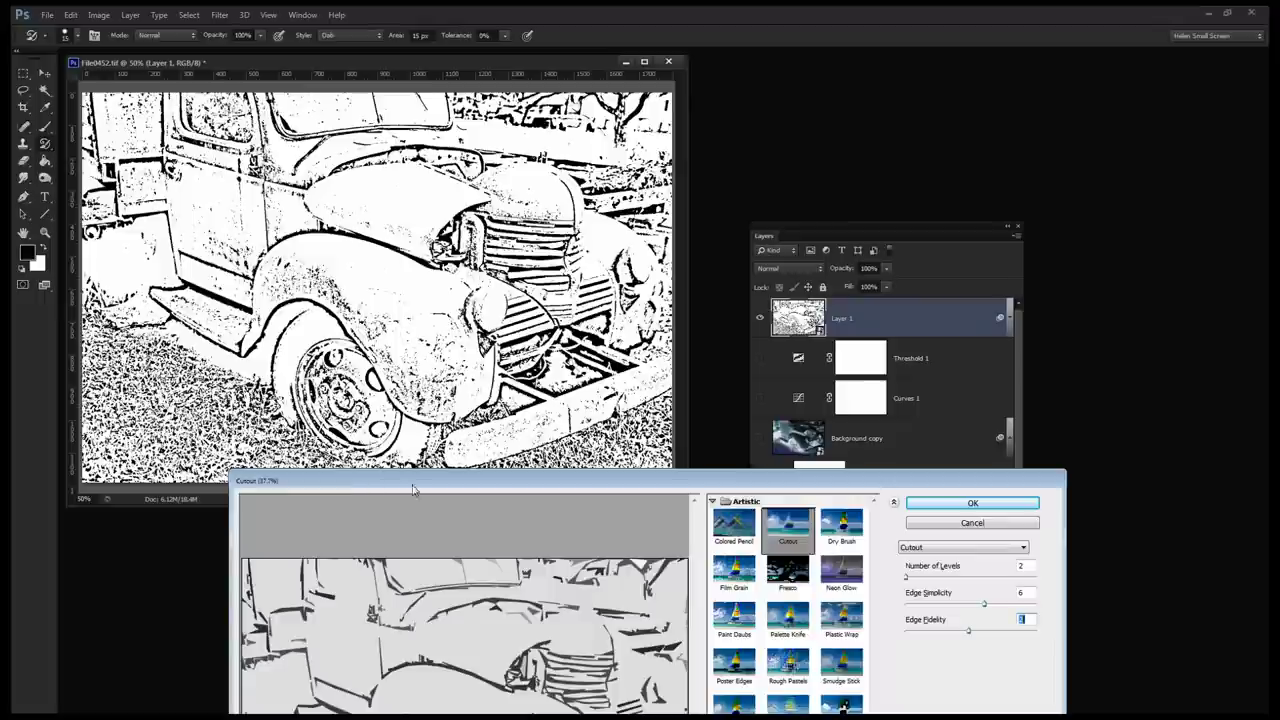
pyautogui.moveTo(414, 486); pyautogui.dragTo(366, 63)
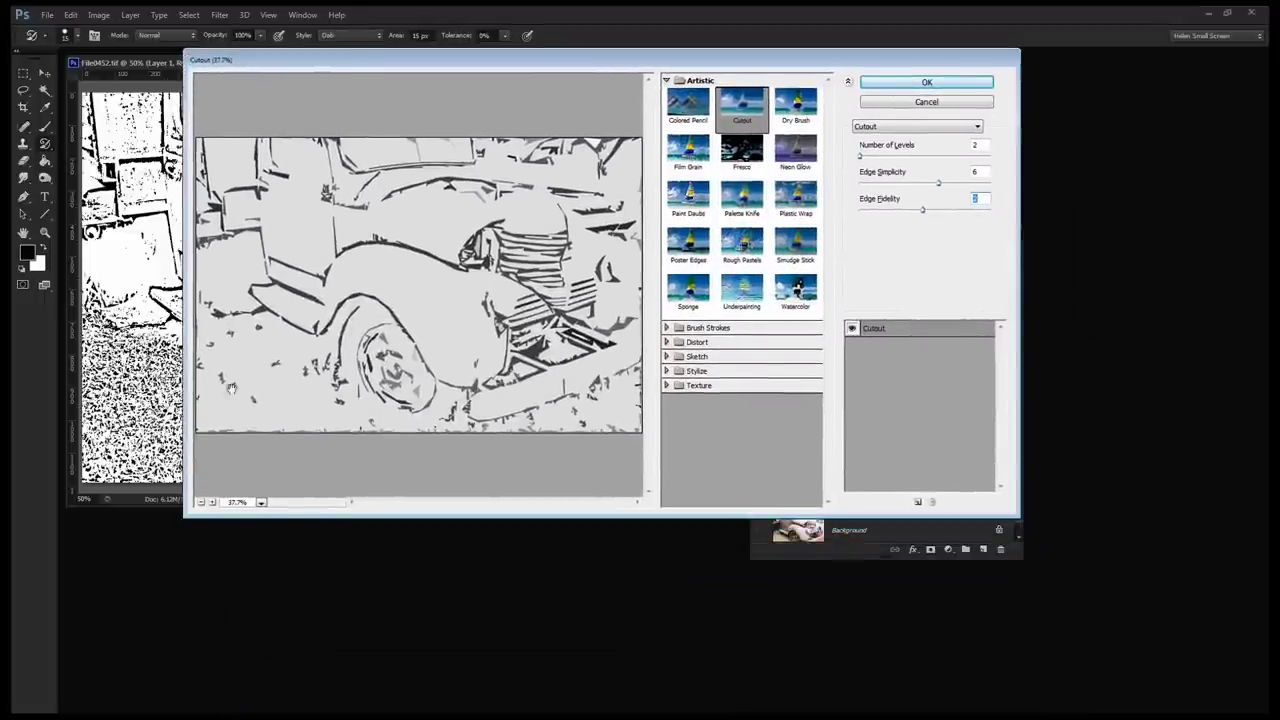
pyautogui.click(938, 185)
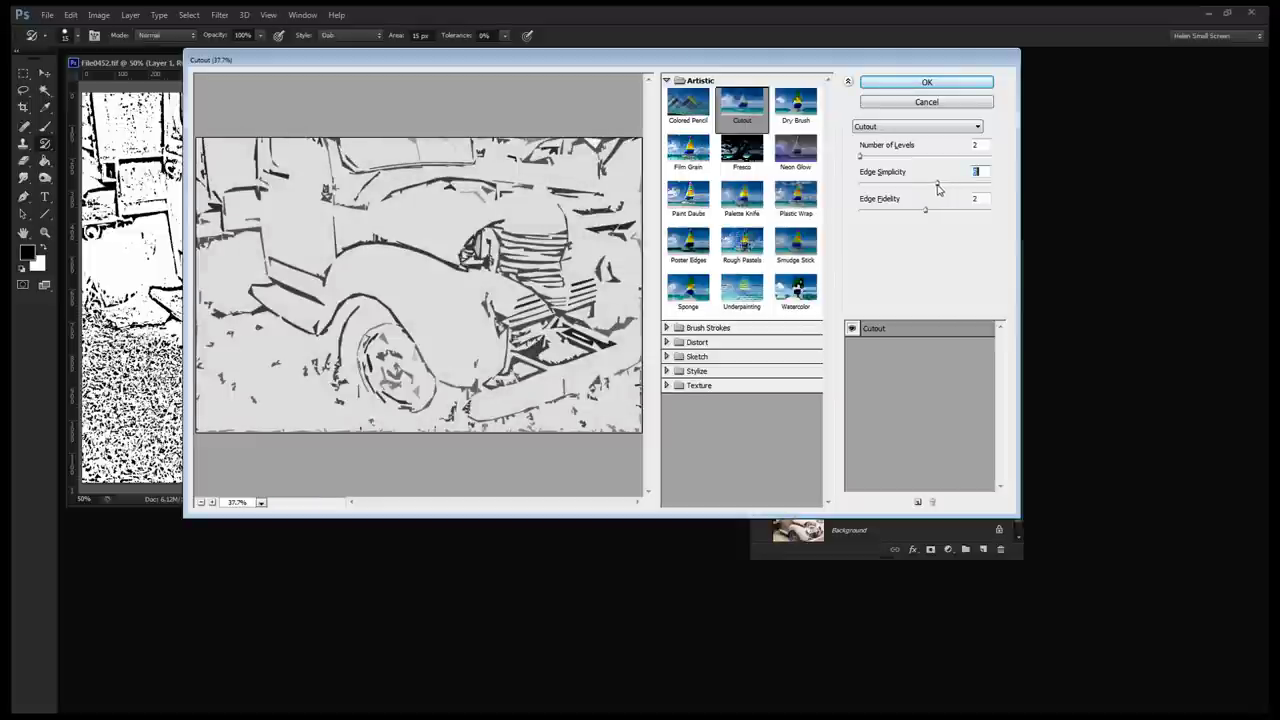
pyautogui.moveTo(938, 188); pyautogui.dragTo(940, 192)
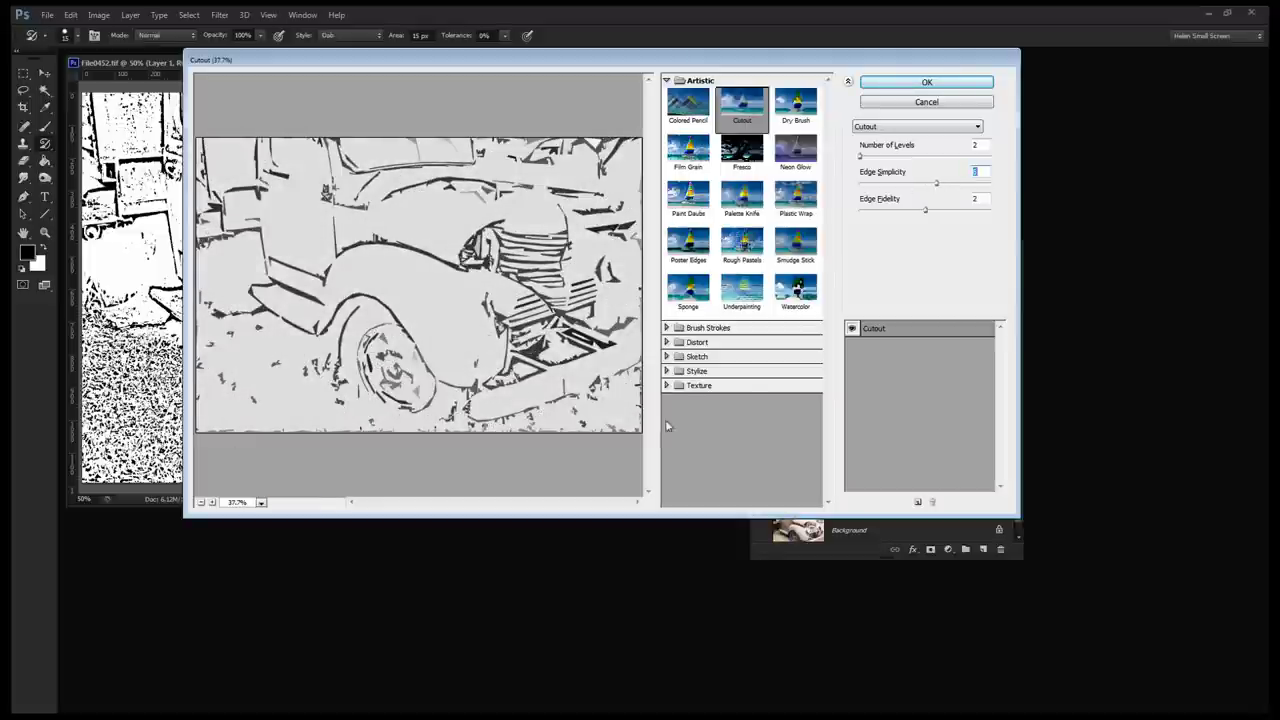
pyautogui.moveTo(926, 212); pyautogui.dragTo(970, 220)
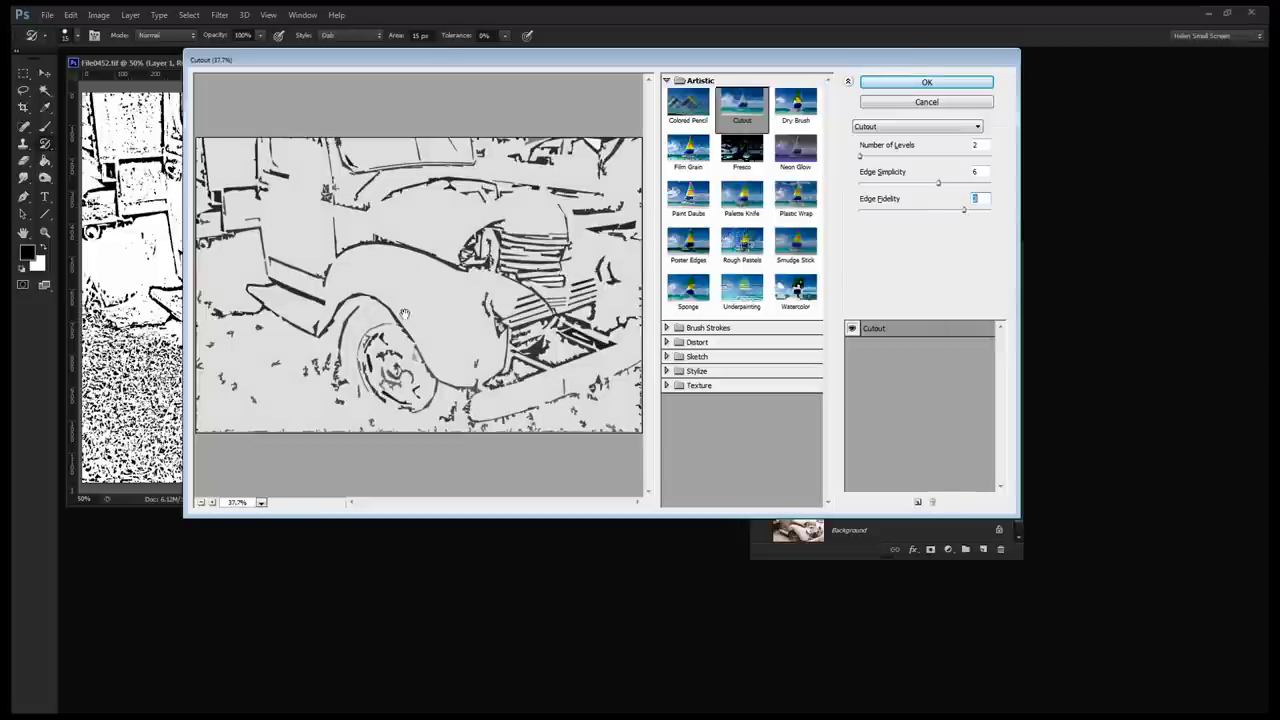
pyautogui.moveTo(966, 211); pyautogui.dragTo(952, 219)
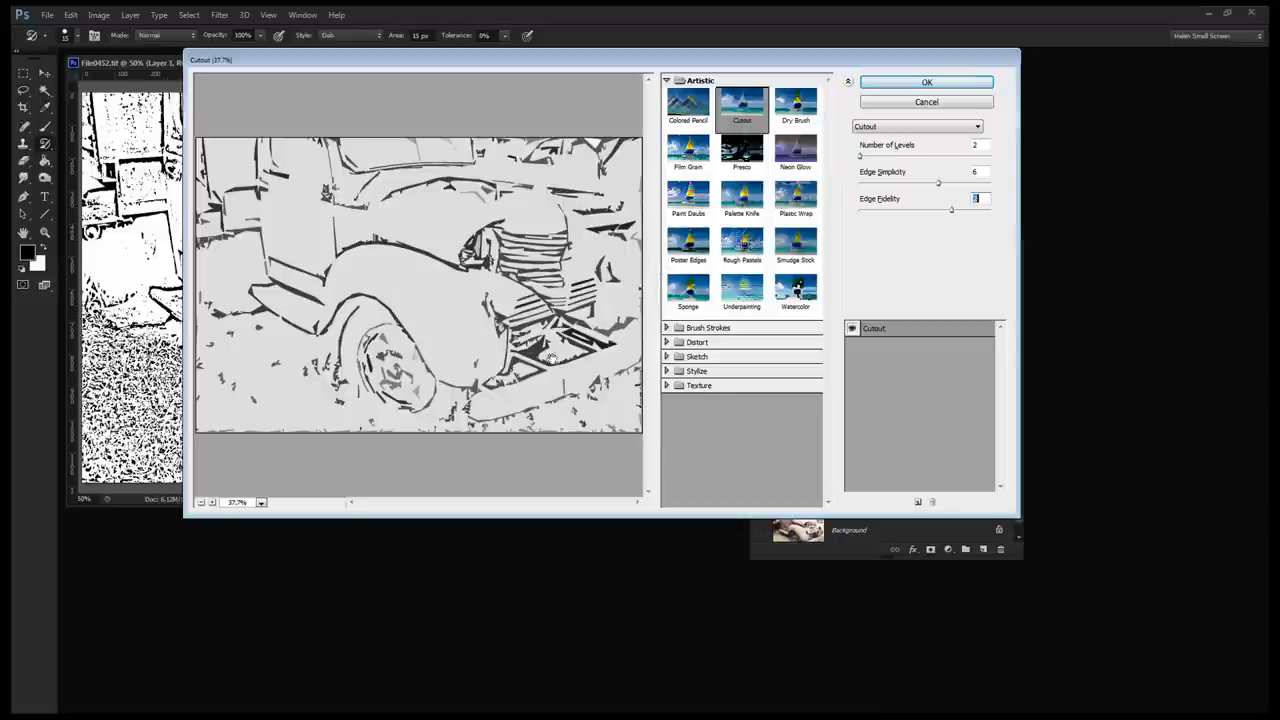
pyautogui.click(952, 84)
# Enlarge the document window and add a Curves 2 adjustment layer above Layer 1.
pyautogui.moveTo(681, 506); pyautogui.dragTo(760, 628)
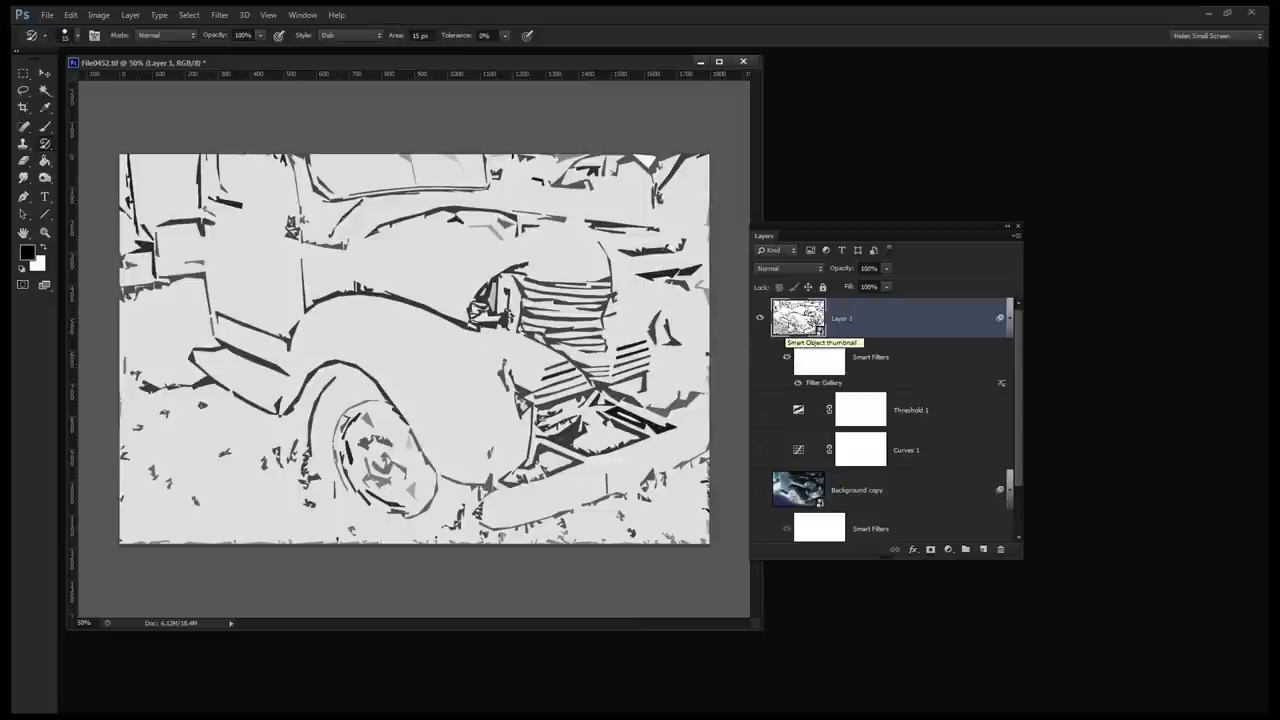
pyautogui.moveTo(809, 226); pyautogui.dragTo(867, 153)
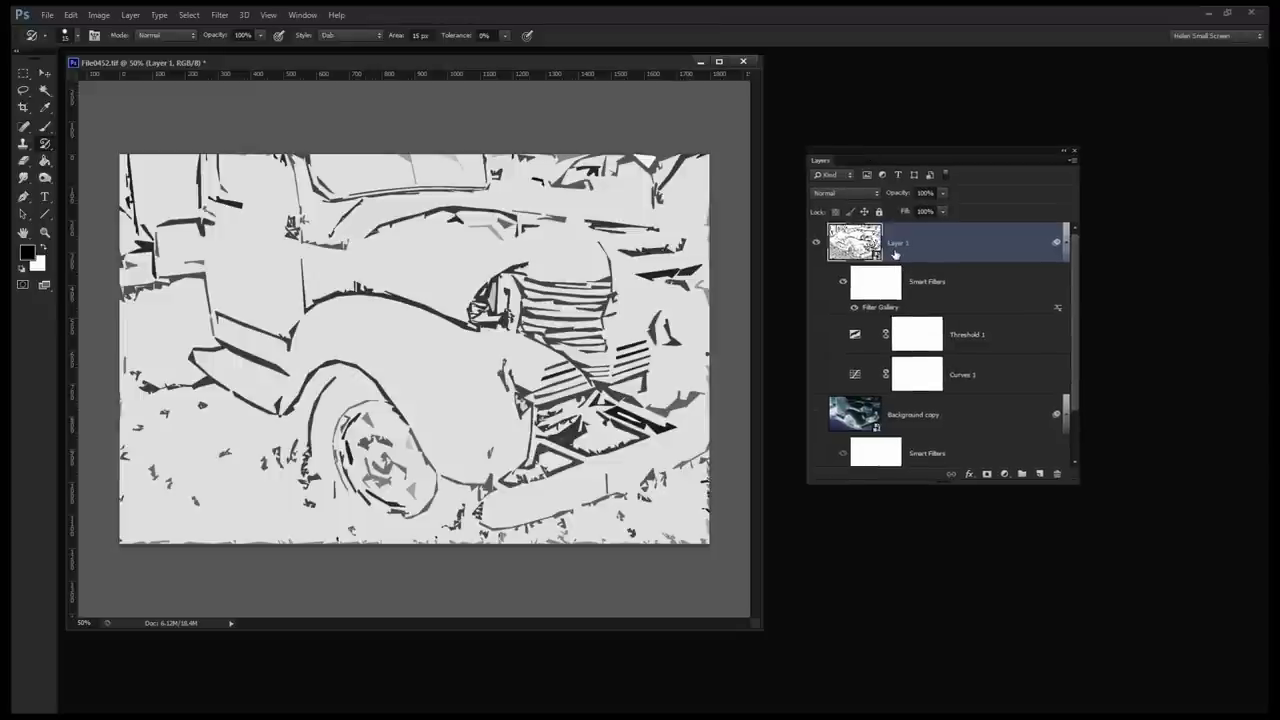
pyautogui.click(131, 14)
pyautogui.moveTo(190, 130)
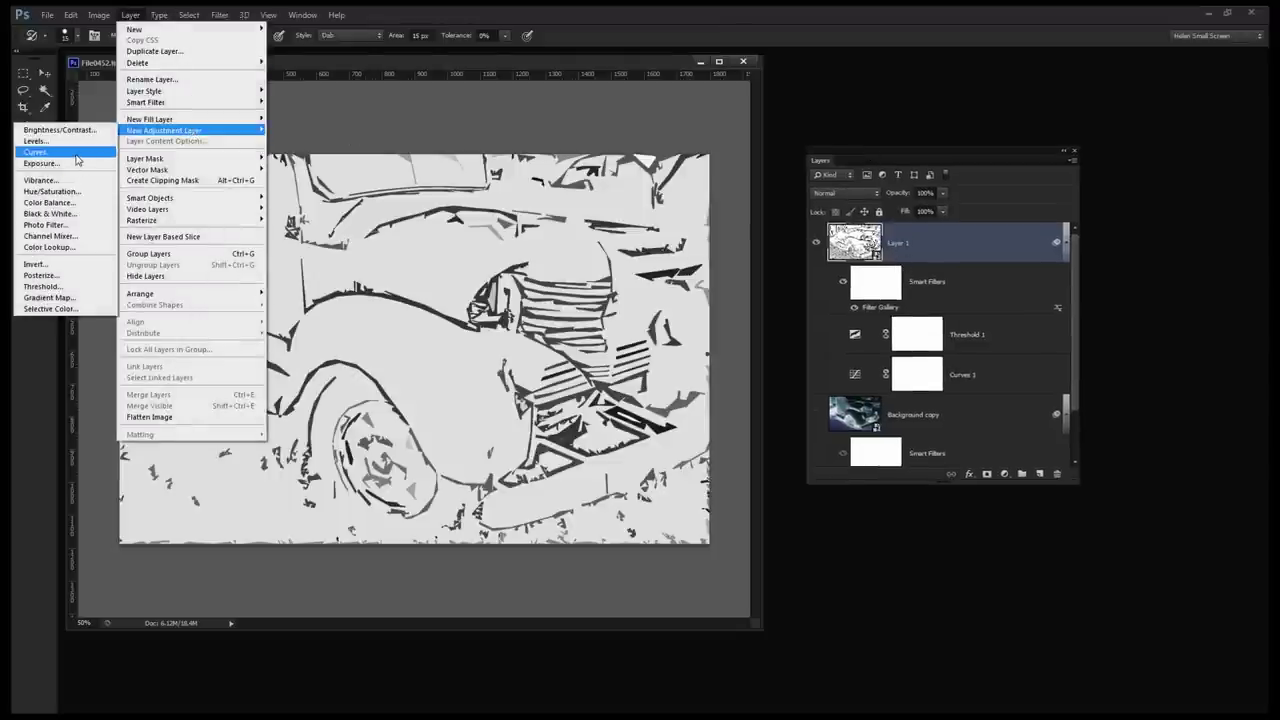
pyautogui.click(77, 158)
pyautogui.click(437, 237)
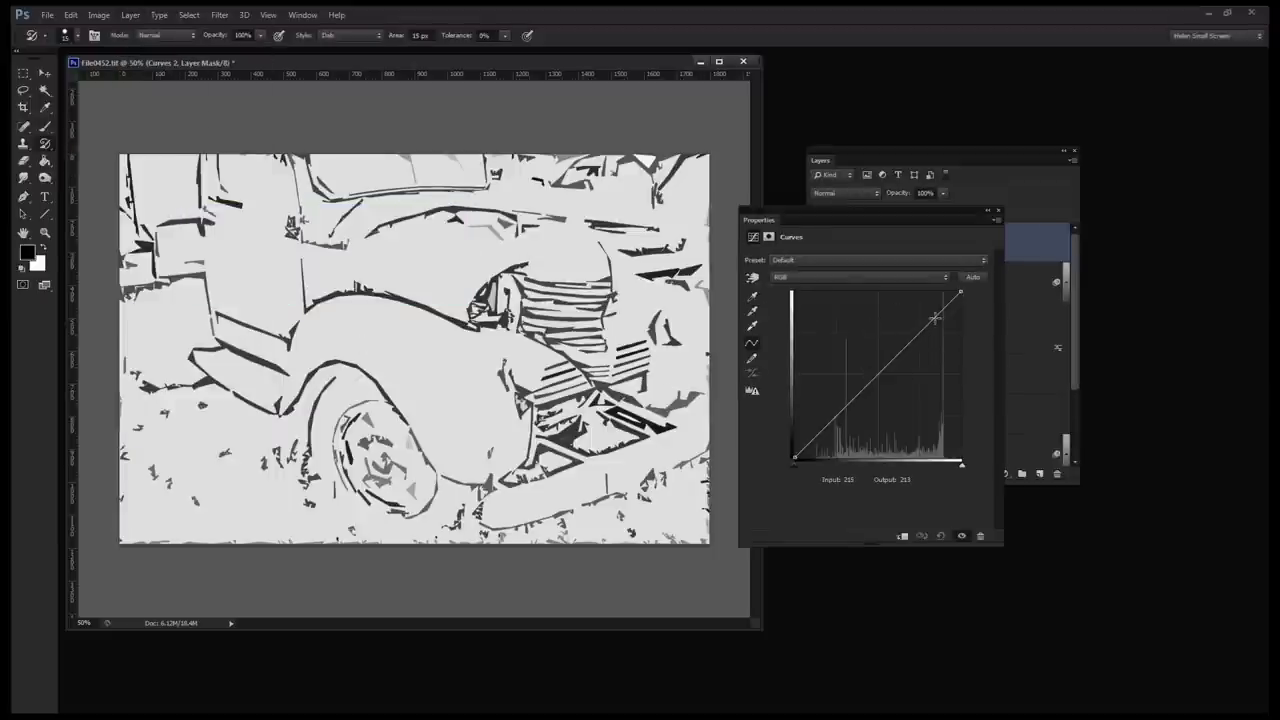
# Shape an S-curve that brightens highlights and darkens midtones to whiten the background and strengthen lines.
pyautogui.moveTo(934, 318); pyautogui.dragTo(939, 292)
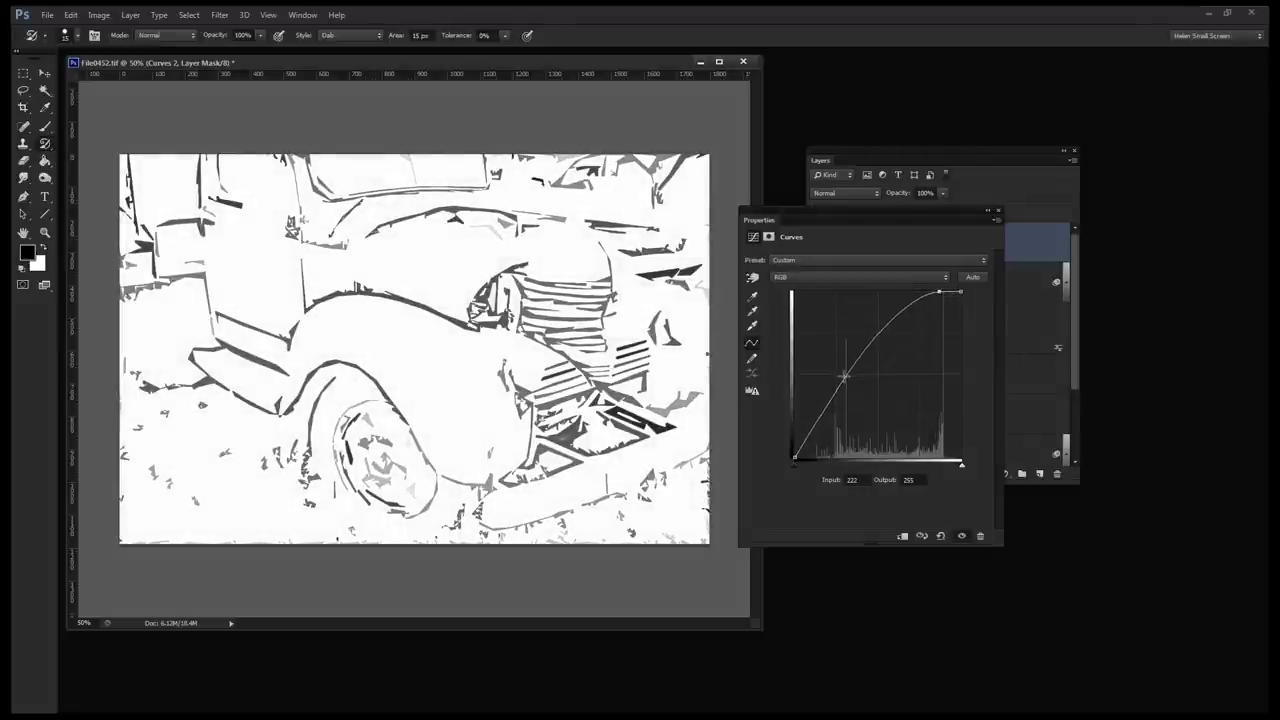
pyautogui.moveTo(844, 376); pyautogui.dragTo(882, 384)
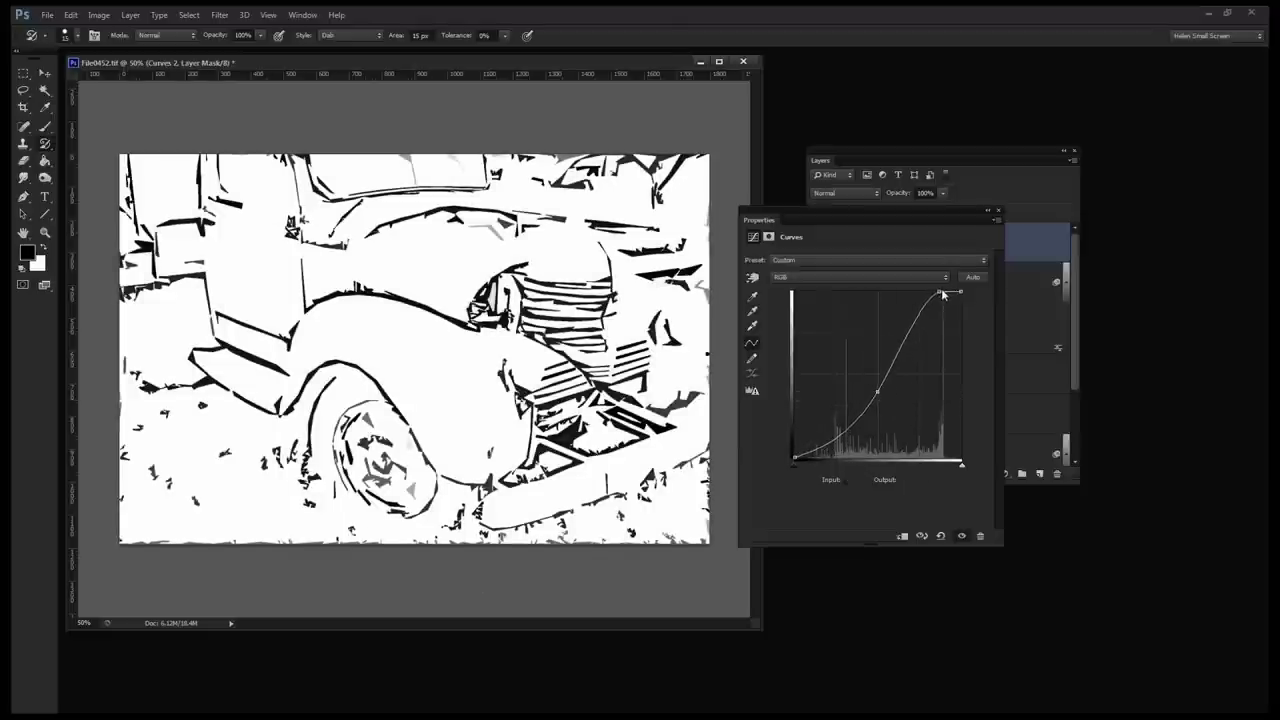
pyautogui.moveTo(939, 293); pyautogui.dragTo(947, 292)
pyautogui.moveTo(903, 356)
pyautogui.mouseDown()
pyautogui.moveTo(884, 402)
pyautogui.moveTo(915, 372)
pyautogui.mouseUp()
pyautogui.click(878, 392)
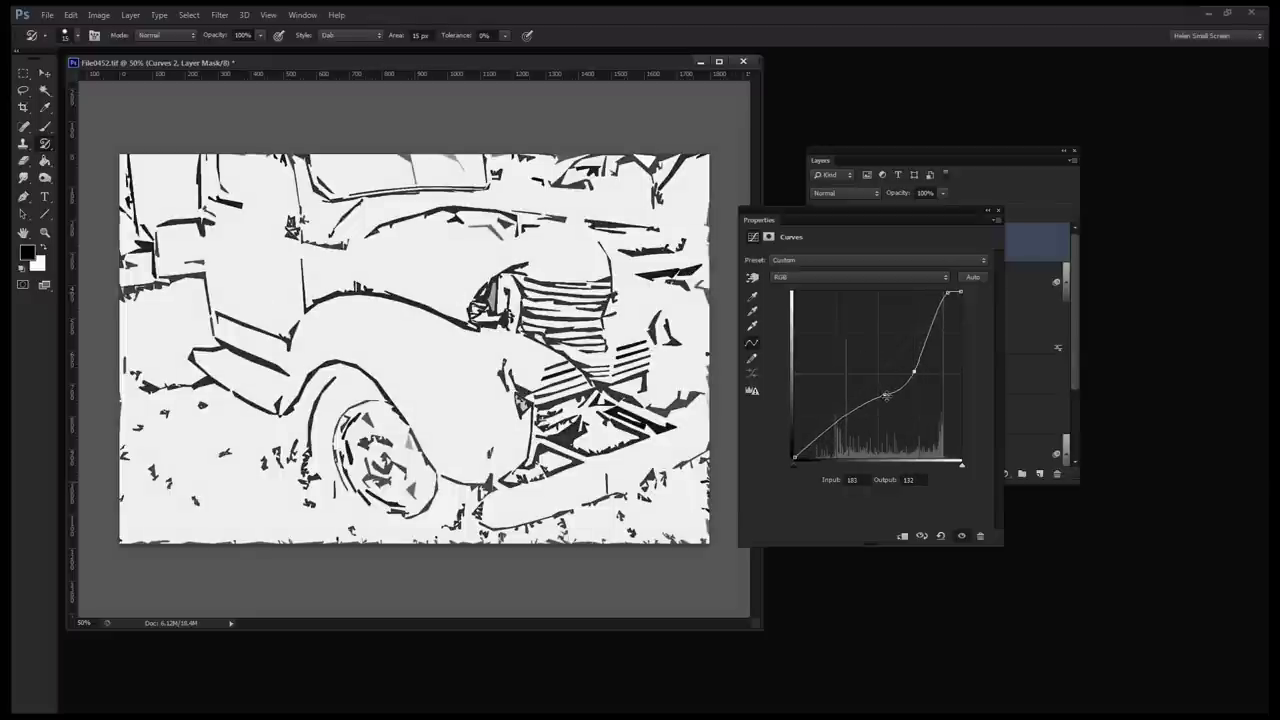
pyautogui.moveTo(885, 395); pyautogui.dragTo(880, 398)
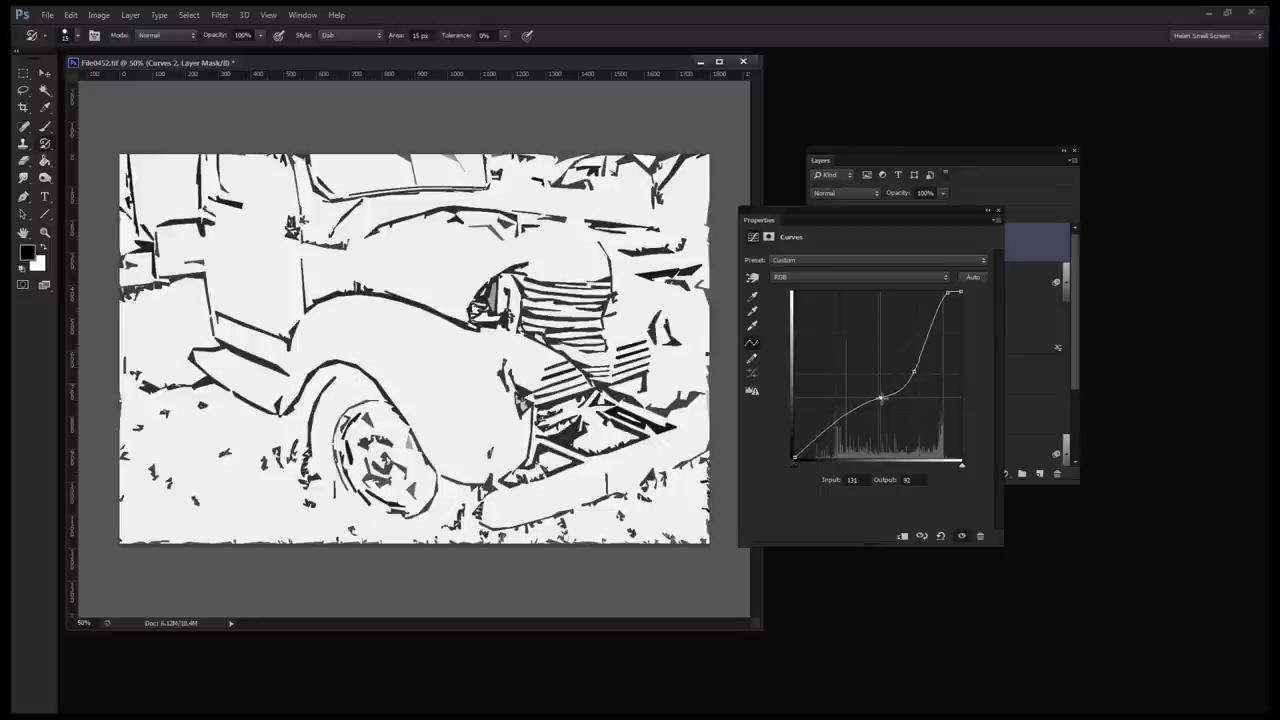
pyautogui.click(999, 213)
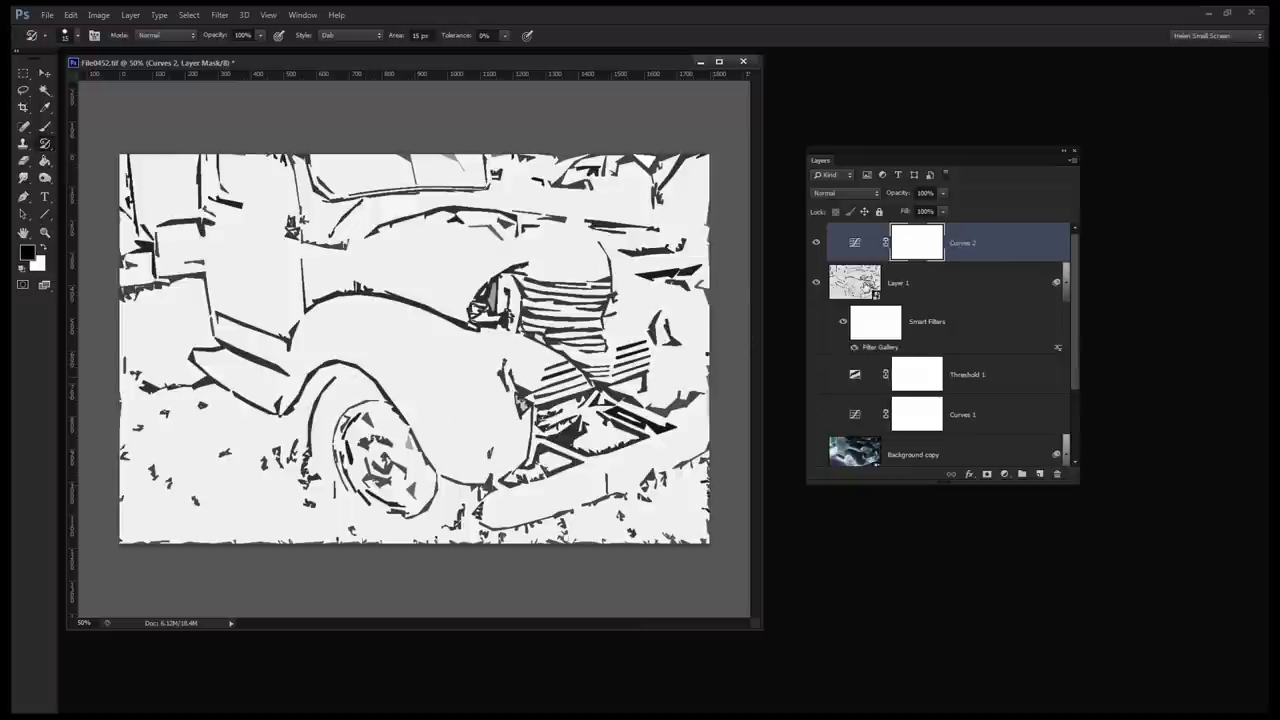
# Add a Levels adjustment layer with input levels 12, 0.57 and 182 to darken the ink lines.
pyautogui.hotkey('ctrl', '2')
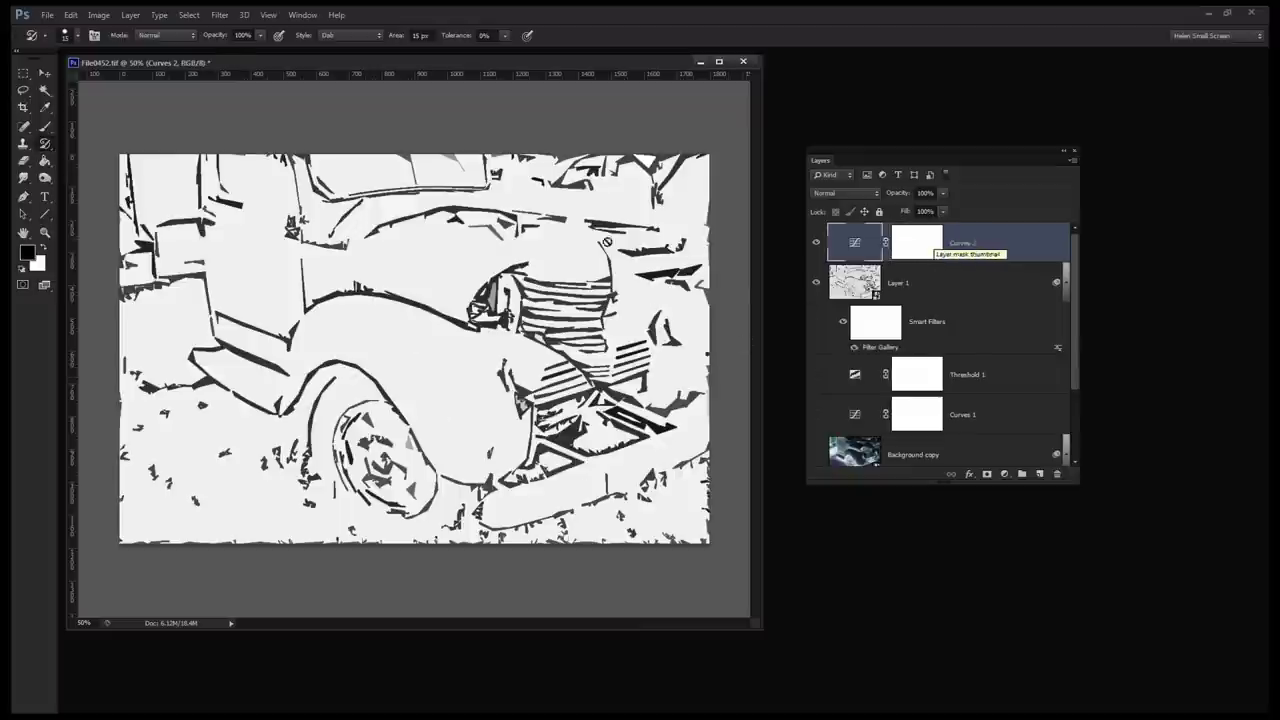
pyautogui.click(130, 15)
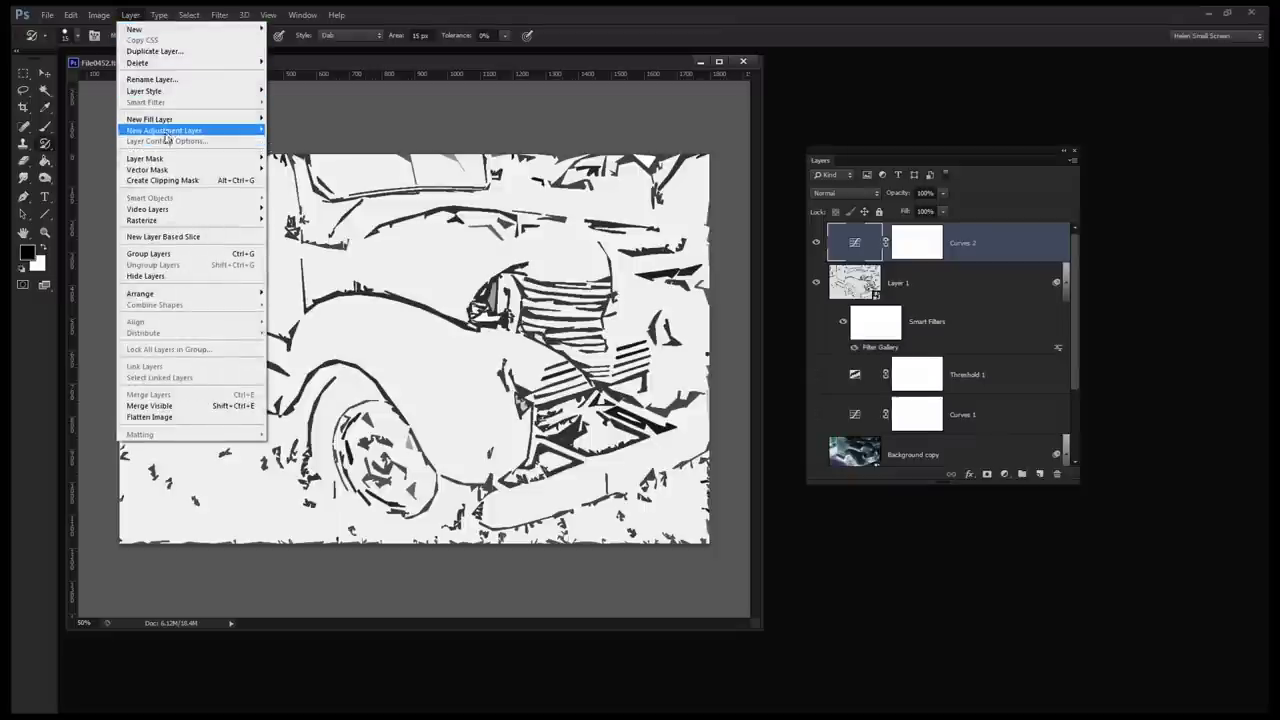
pyautogui.moveTo(150, 130)
pyautogui.click(84, 143)
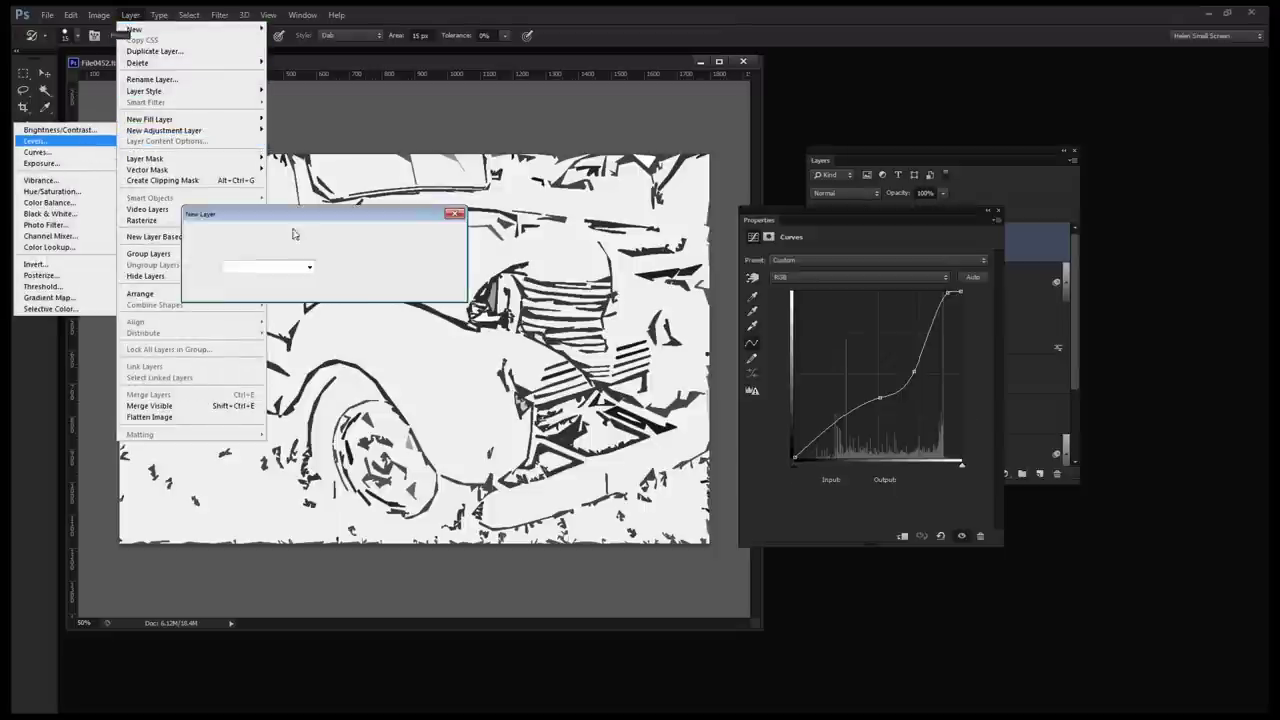
pyautogui.click(433, 234)
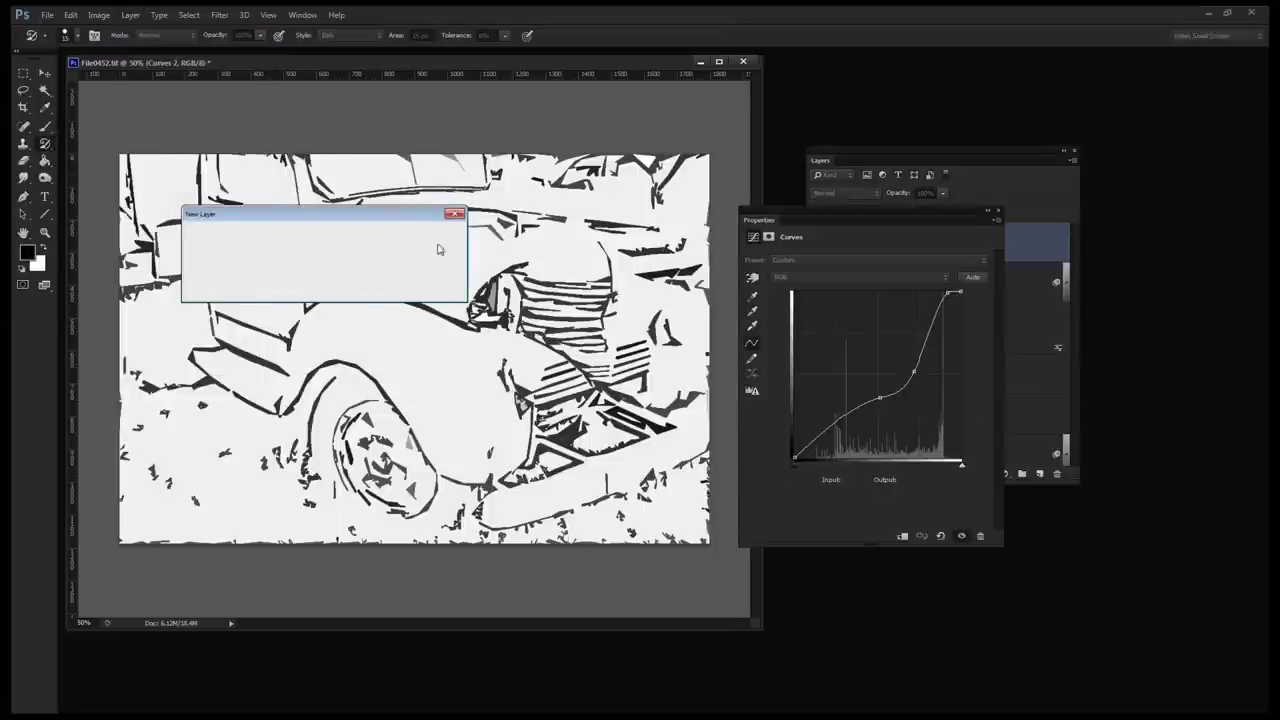
pyautogui.moveTo(958, 356); pyautogui.dragTo(870, 357)
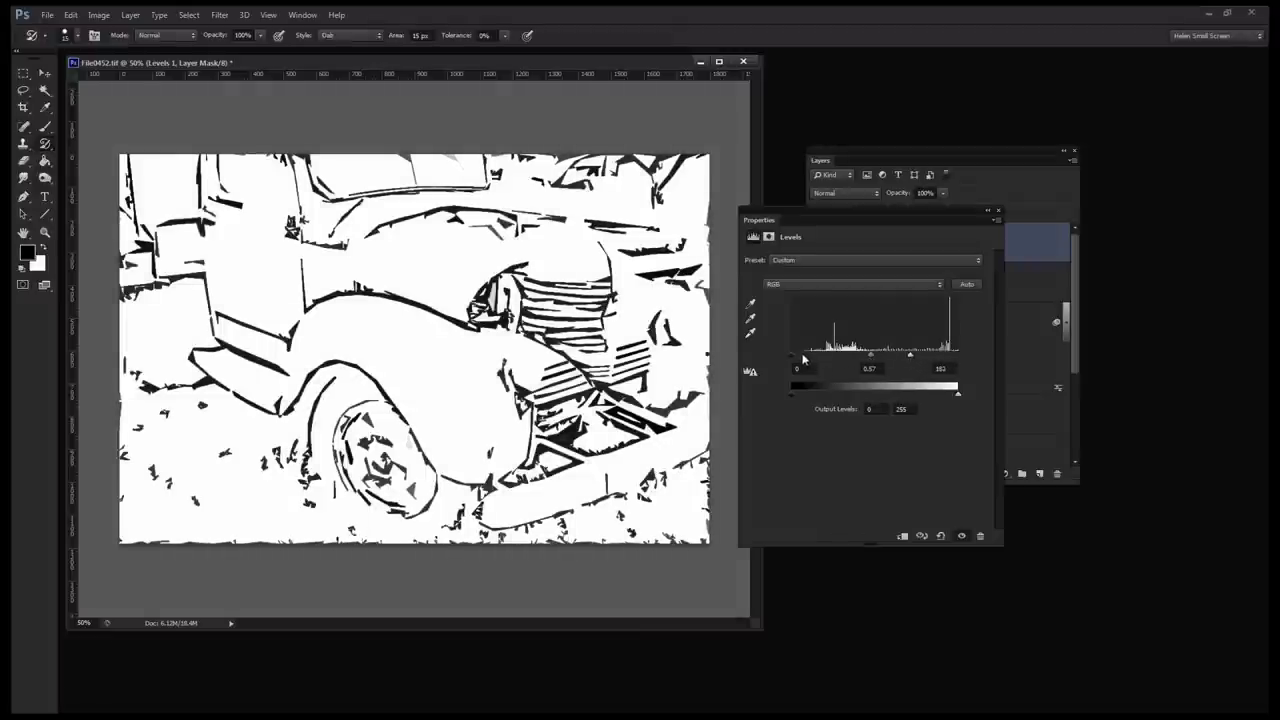
pyautogui.moveTo(791, 355); pyautogui.dragTo(798, 358)
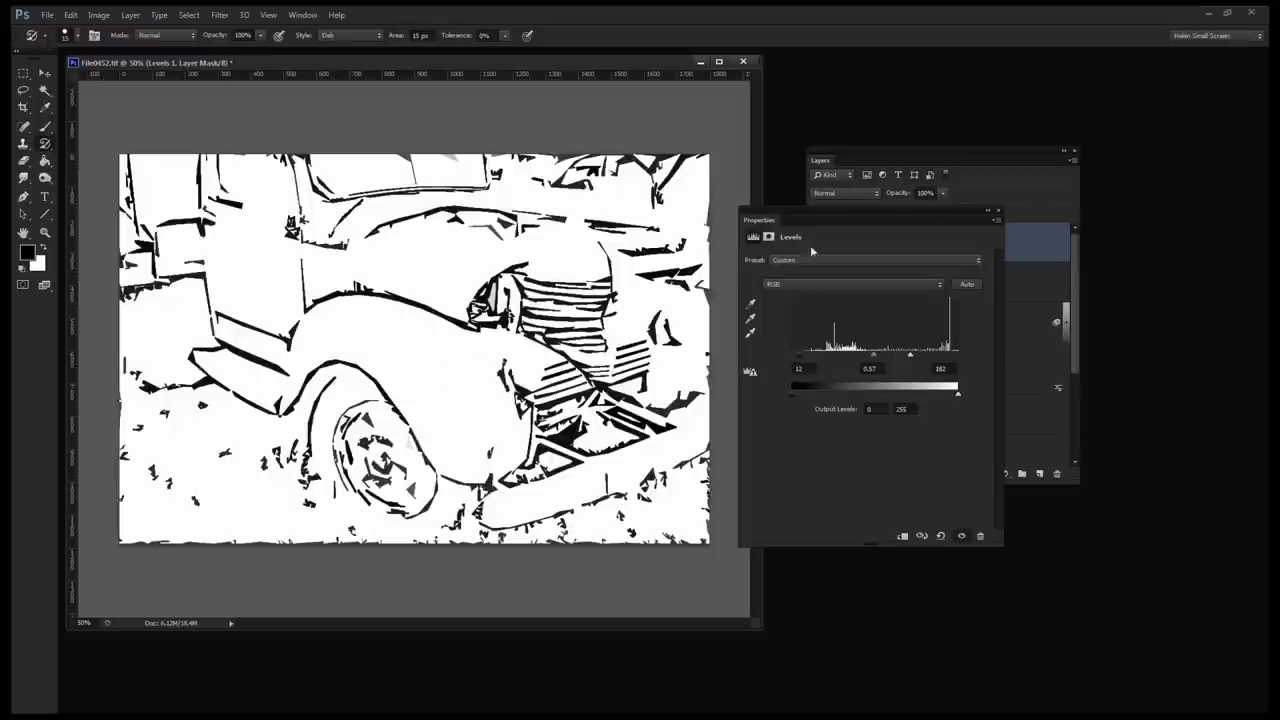
pyautogui.click(998, 212)
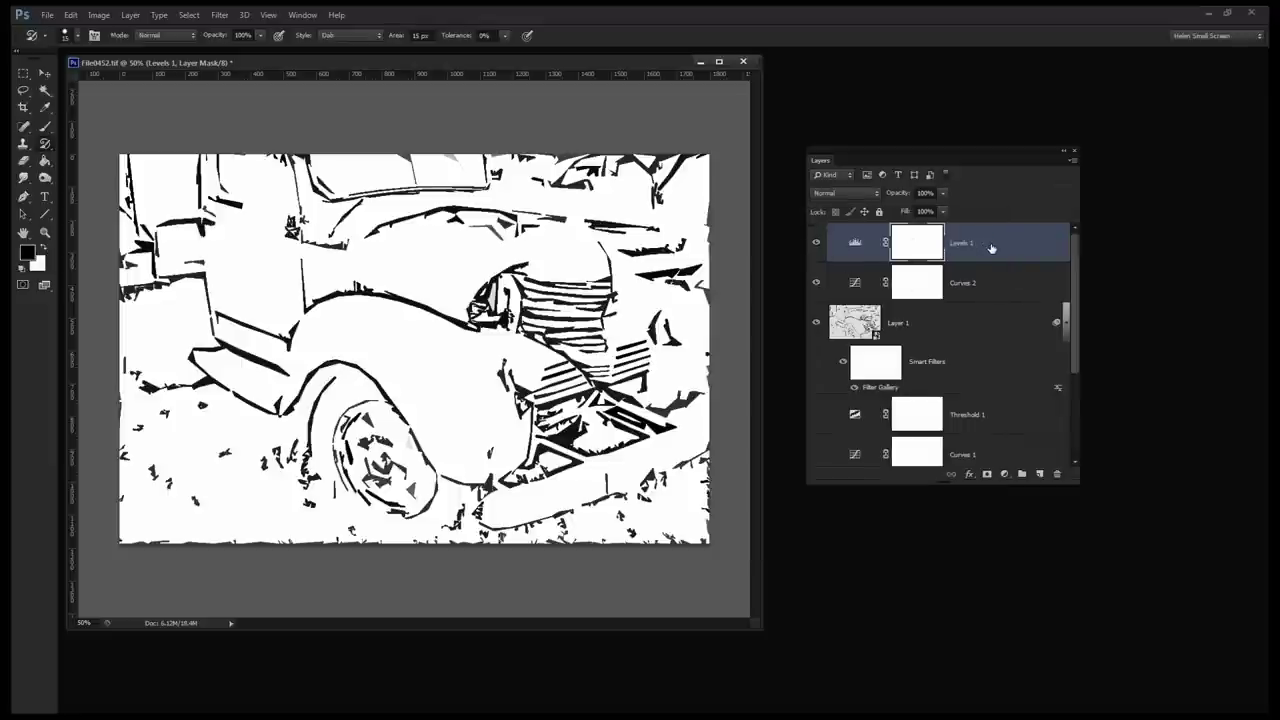
# Stamp all visible layers into a new Layer 2 and hide the layers below.
pyautogui.hotkey('ctrl', 'alt', 'shift', 'e')
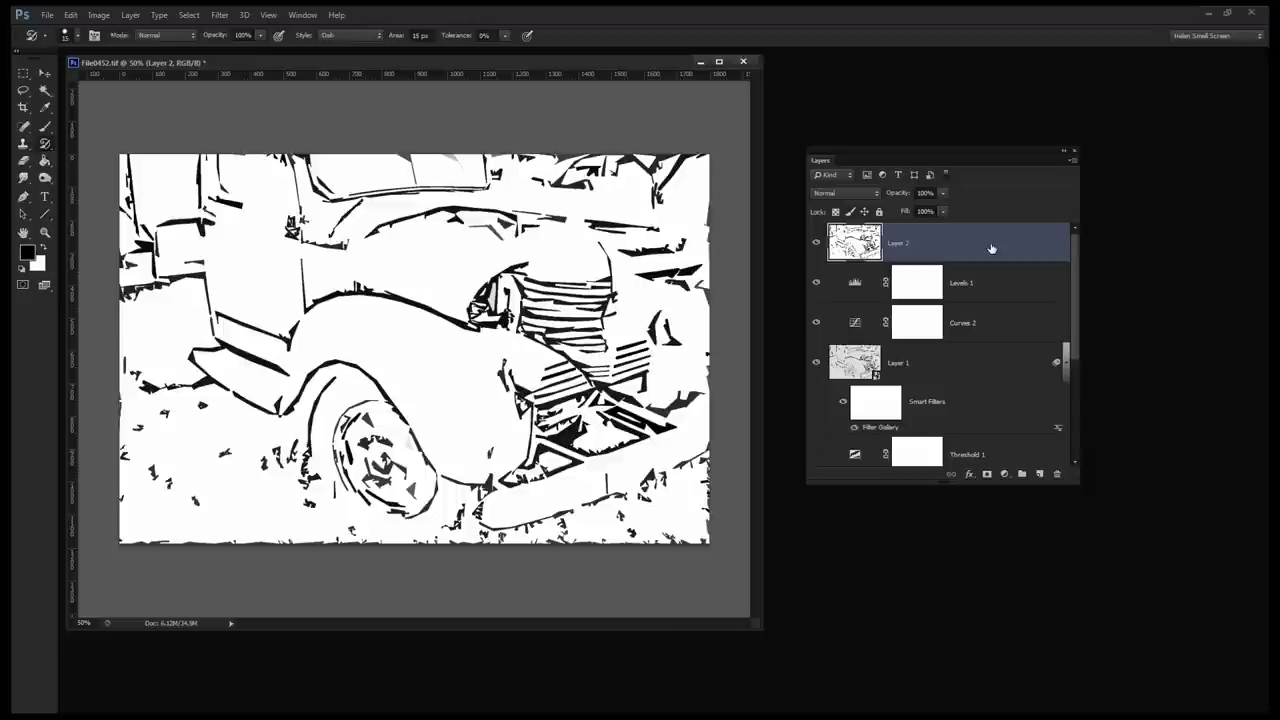
pyautogui.moveTo(815, 284); pyautogui.dragTo(816, 378)
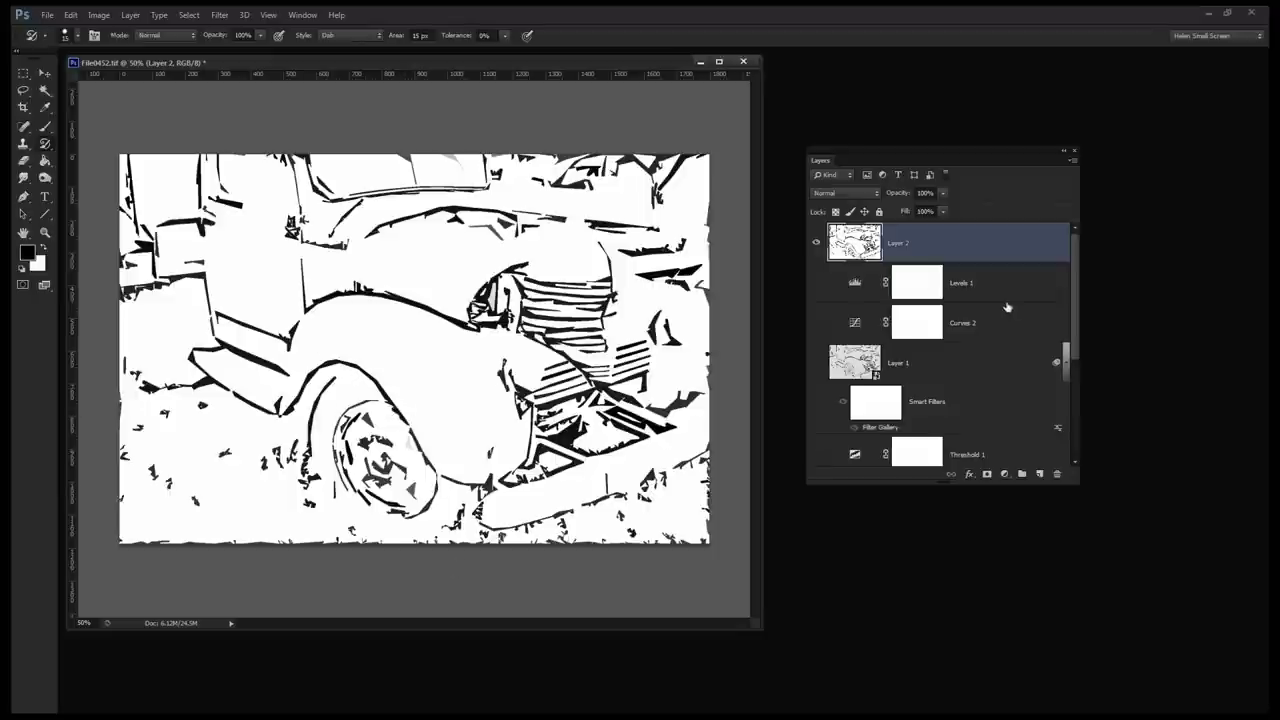
pyautogui.moveTo(1073, 350); pyautogui.dragTo(1071, 465)
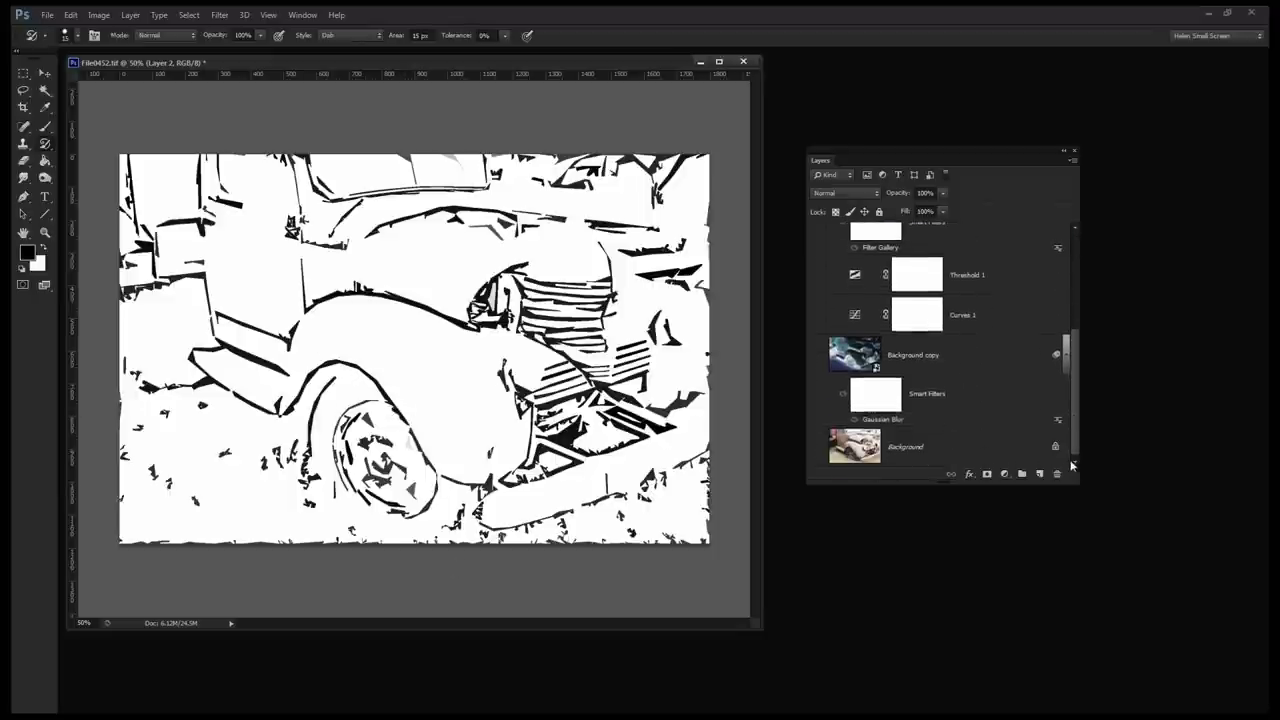
# Duplicate the Background layer and move Background copy 2 directly beneath Layer 2.
pyautogui.rightClick(912, 448)
pyautogui.click(955, 480)
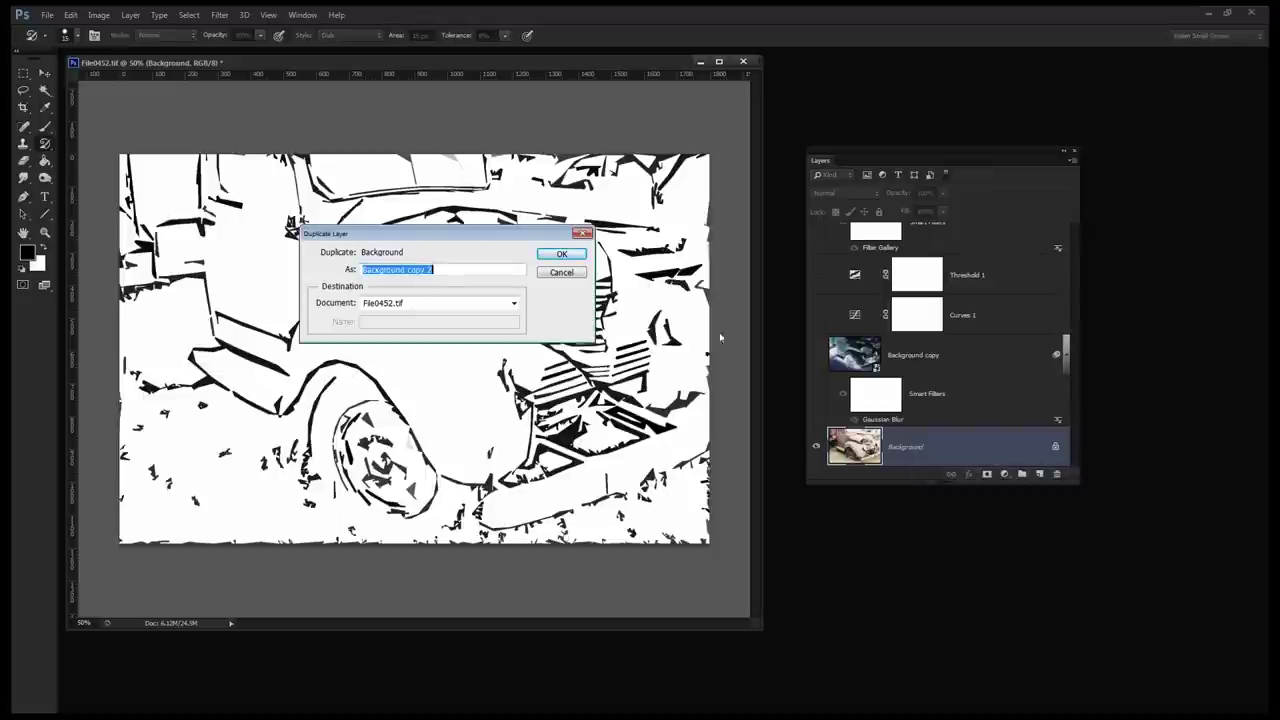
pyautogui.click(561, 256)
pyautogui.moveTo(918, 454); pyautogui.dragTo(917, 258)
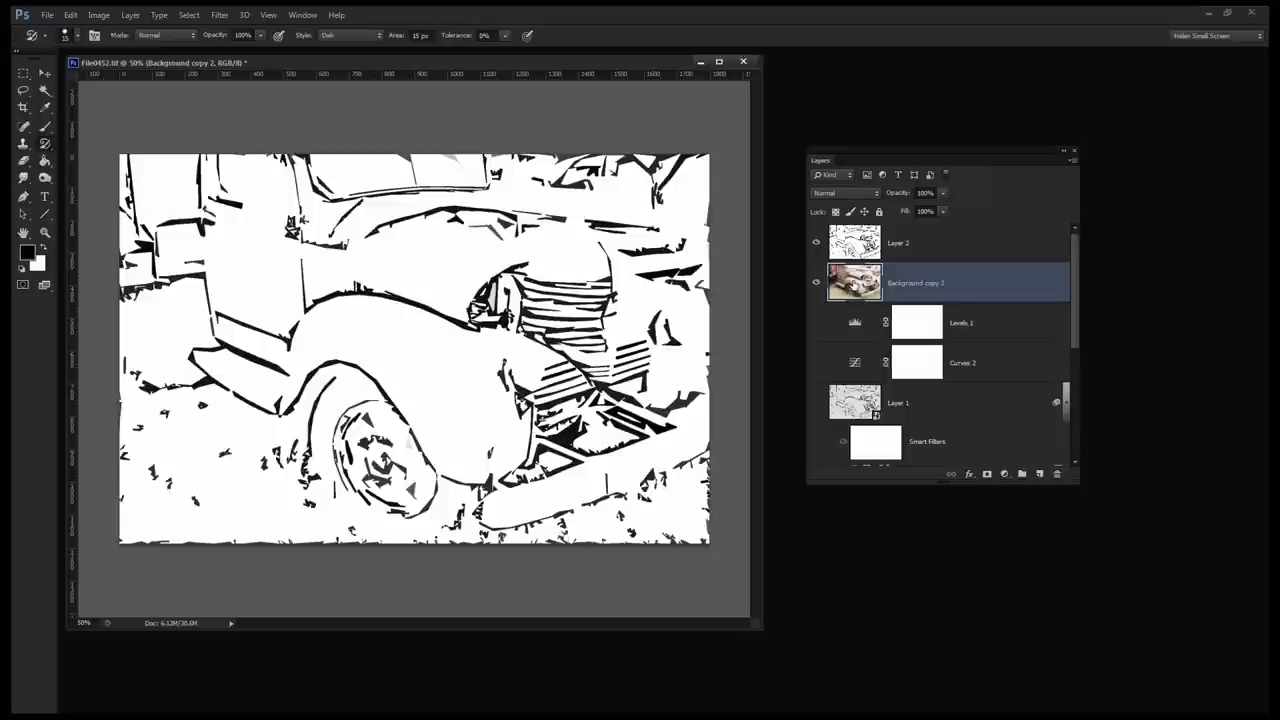
# Try several blend modes on Layer 2, settle on Linear Burn, then select Background copy 2.
pyautogui.click(845, 252)
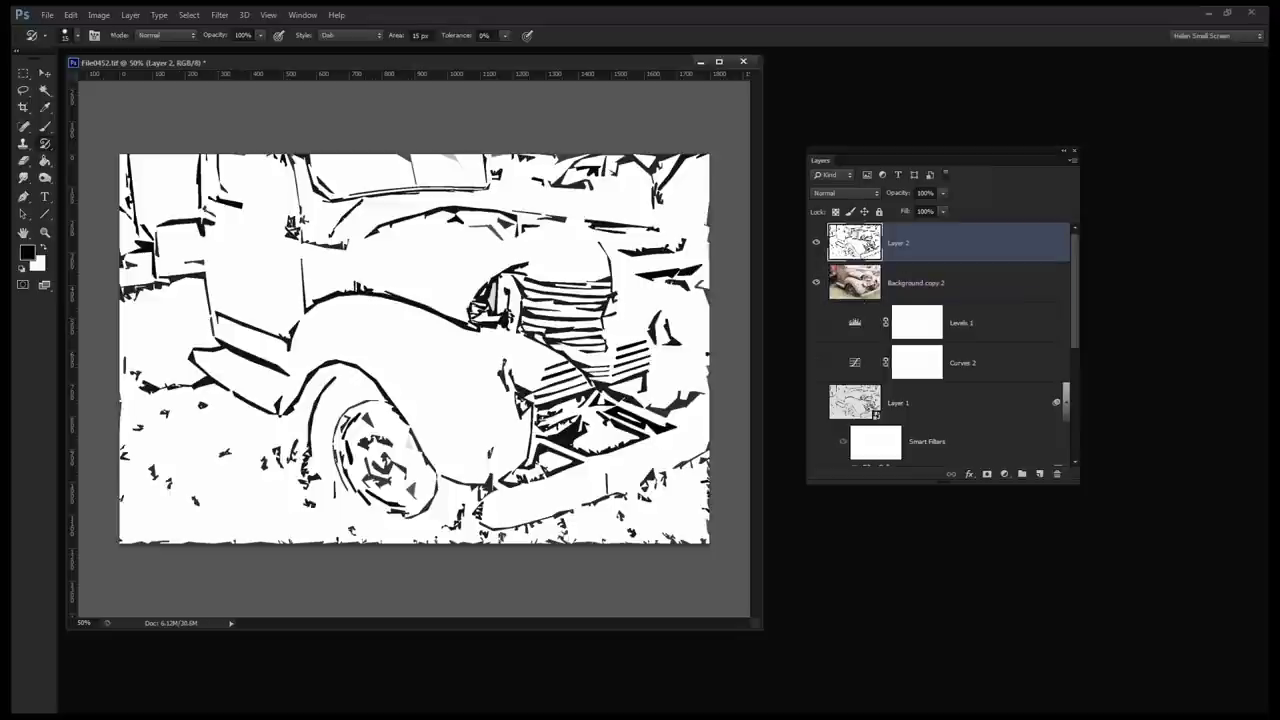
pyautogui.click(851, 198)
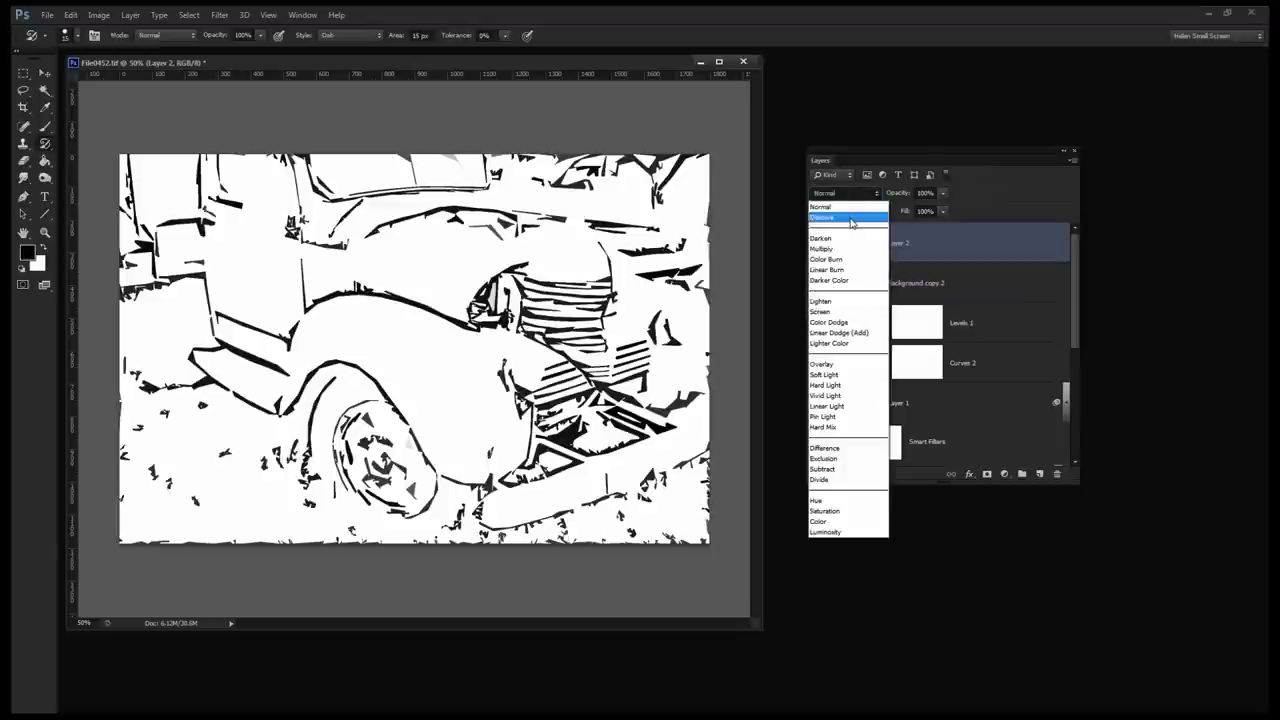
pyautogui.click(854, 224)
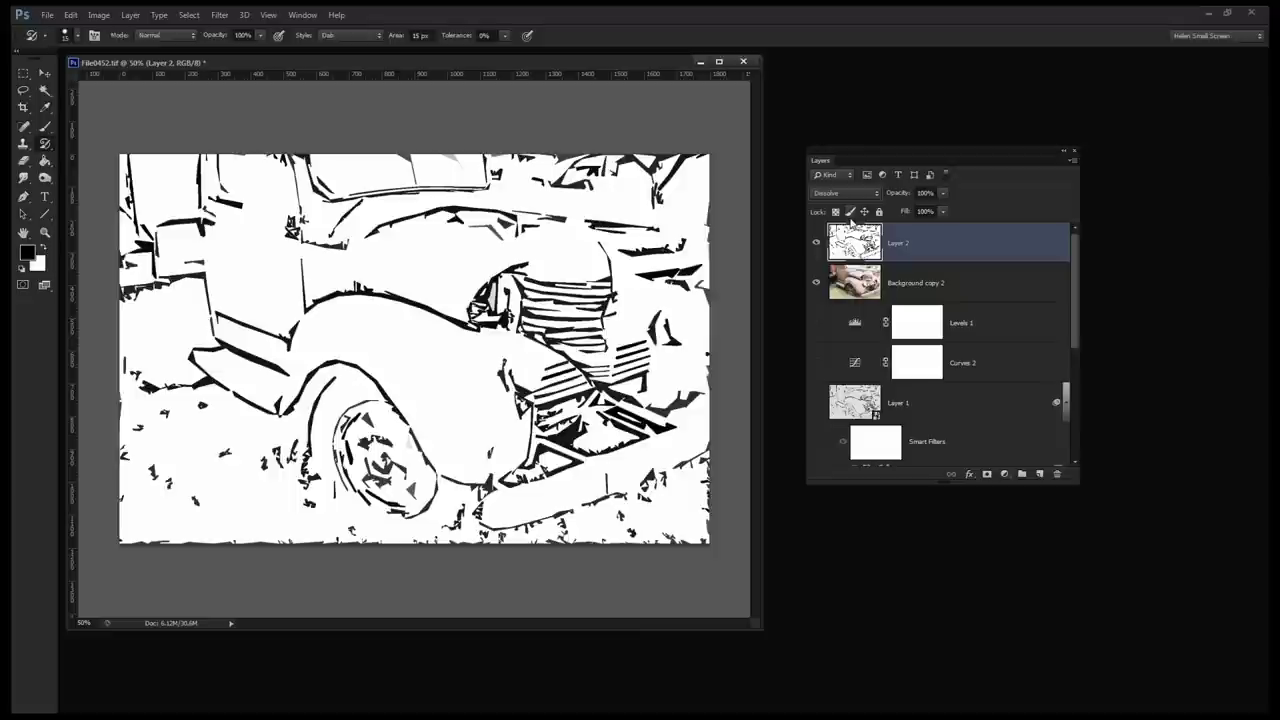
pyautogui.press('Down')
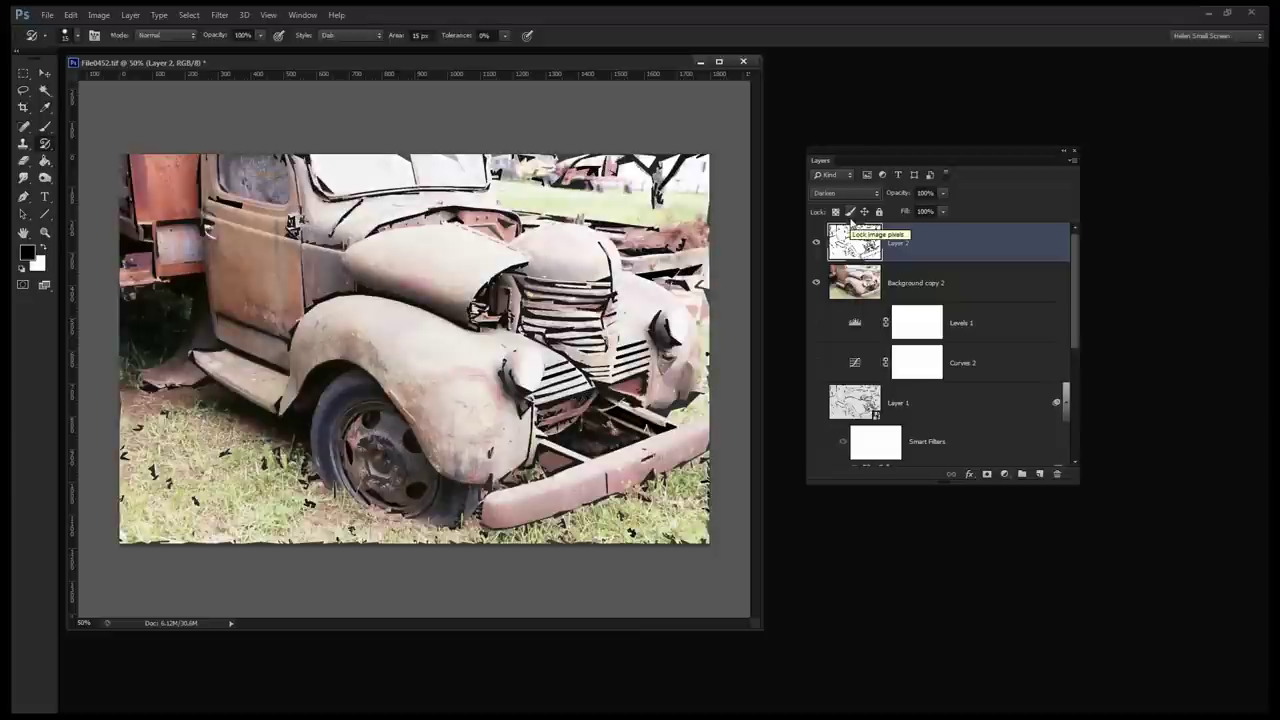
pyautogui.press('Down')
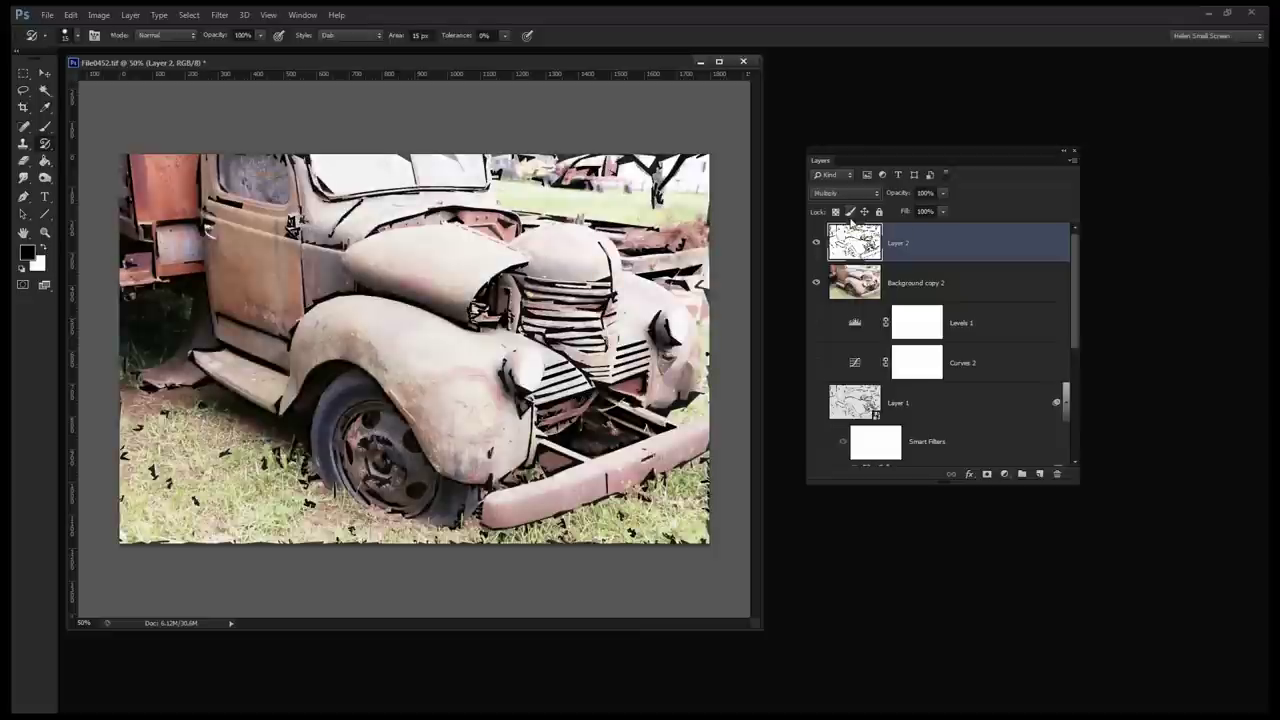
pyautogui.press('Down')
pyautogui.press('Down')
pyautogui.press('Down')
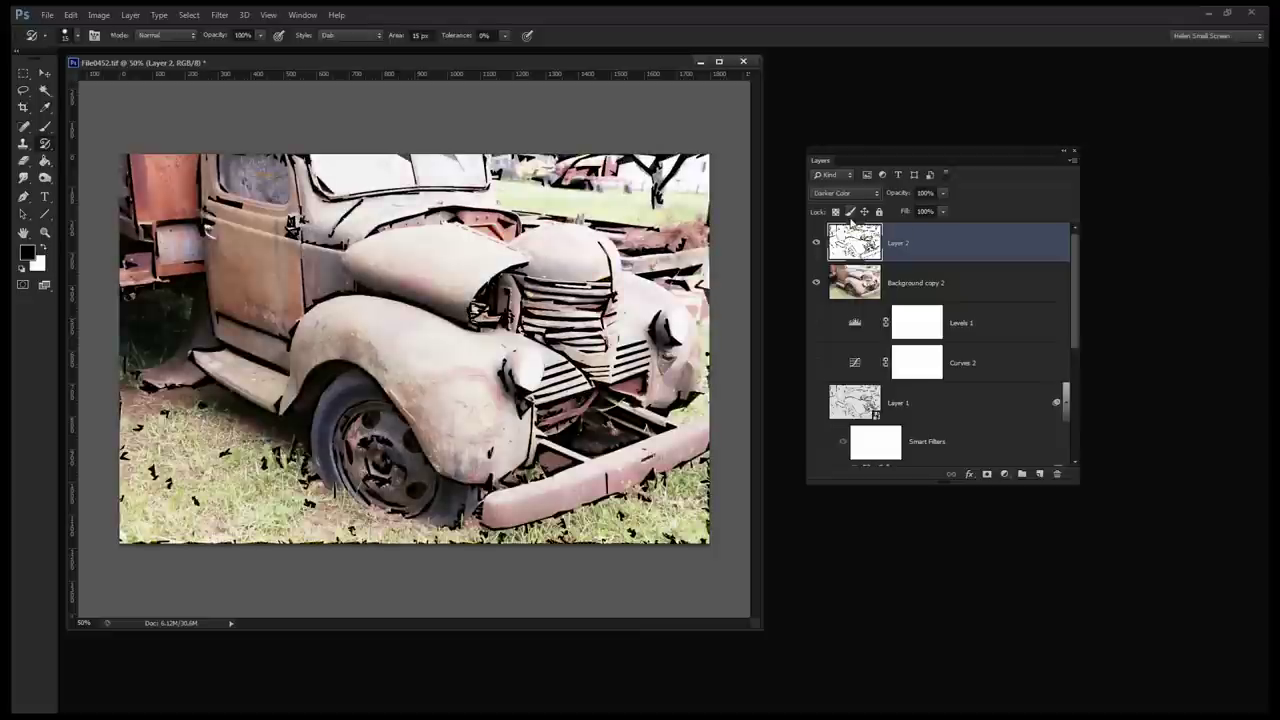
pyautogui.press('Down')
pyautogui.press('Up')
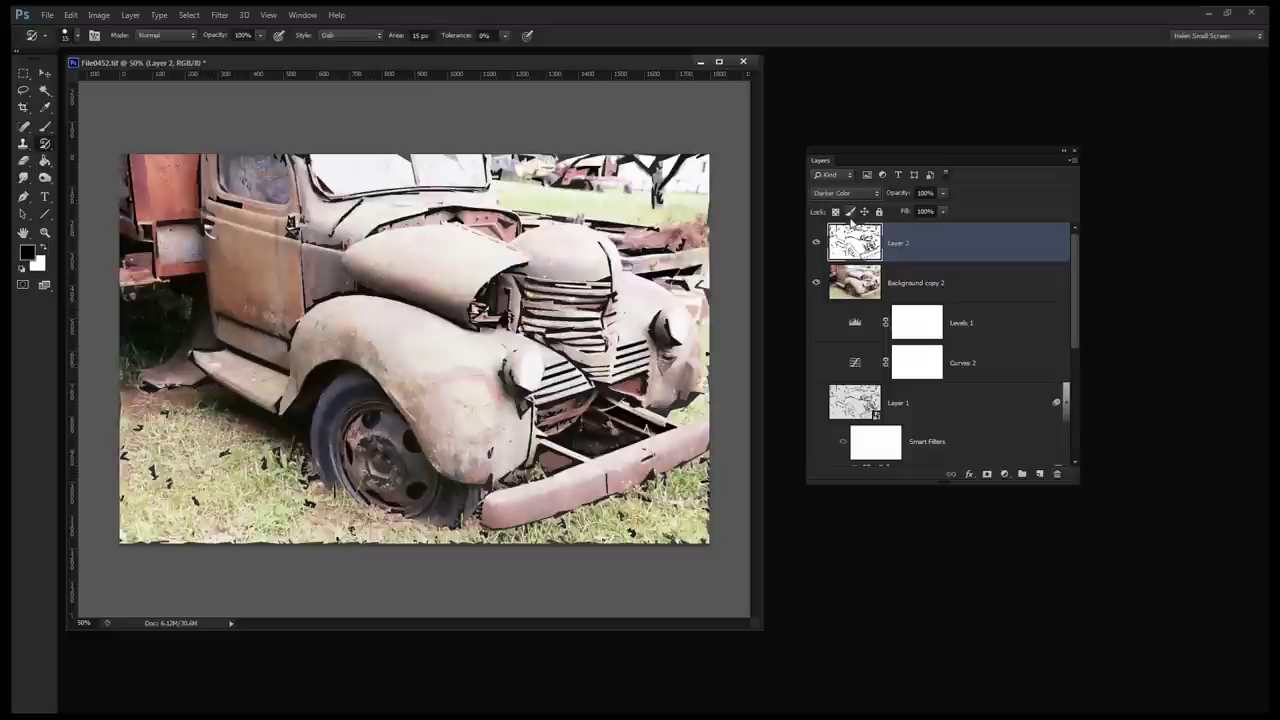
pyautogui.press('Up')
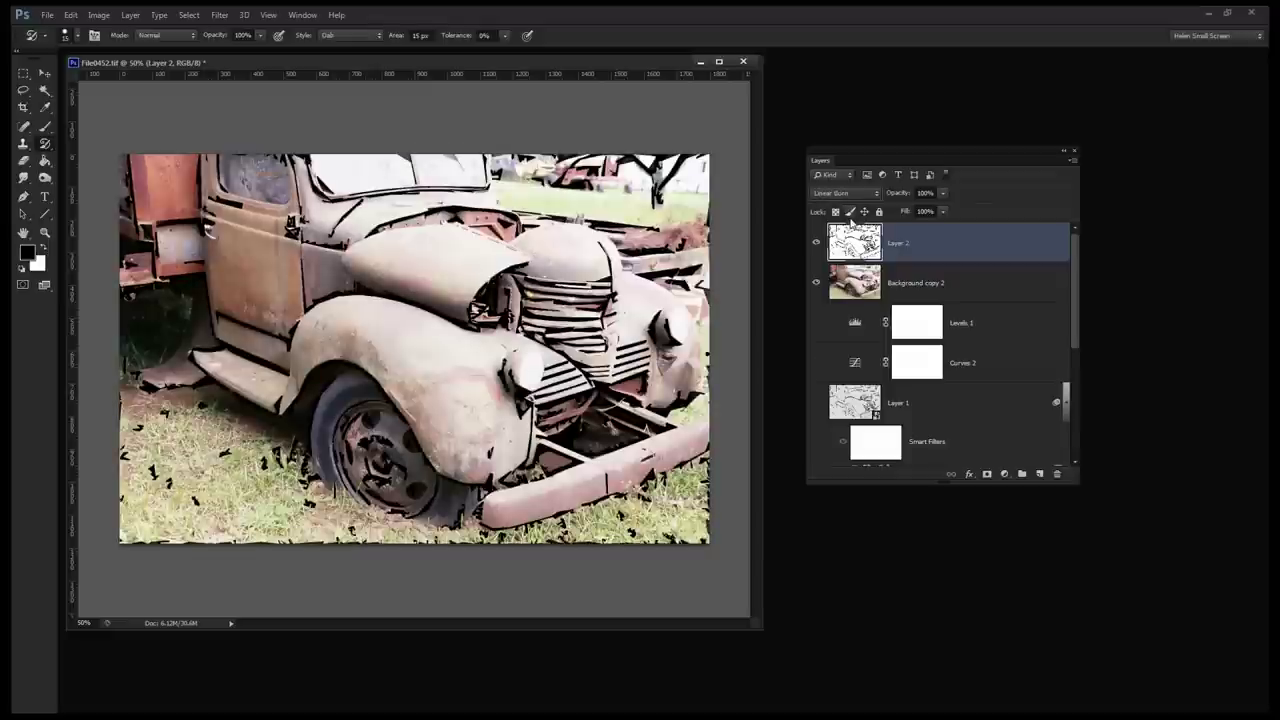
pyautogui.press('Up')
pyautogui.press('Down')
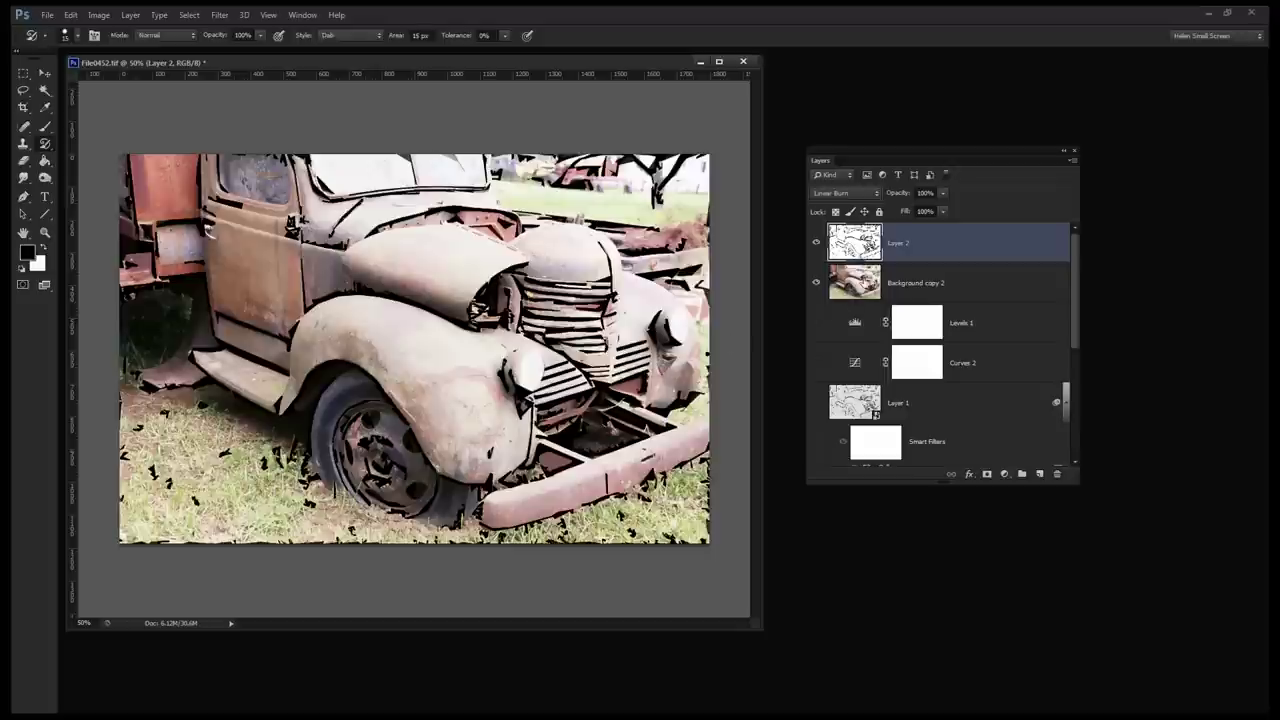
pyautogui.click(900, 284)
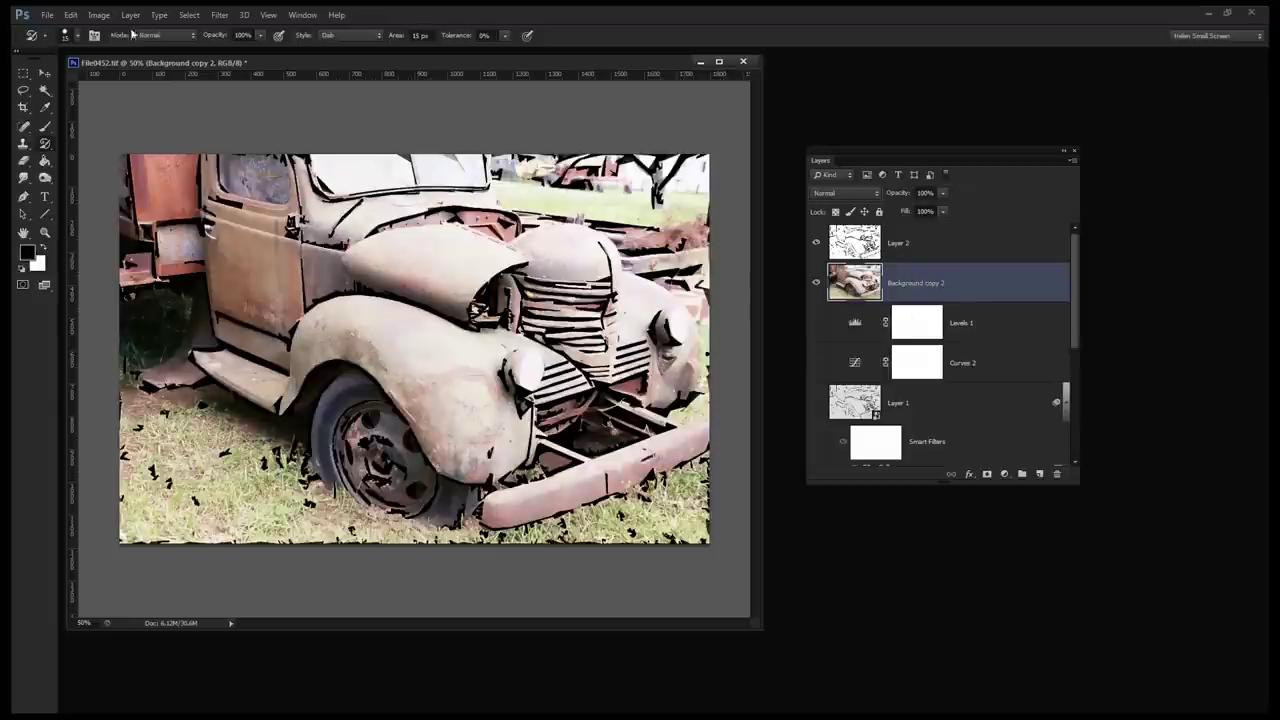
# Apply Vibrance +100 and Saturation about +65 to the Background copy 2 truck photo.
pyautogui.click(97, 17)
pyautogui.moveTo(112, 46)
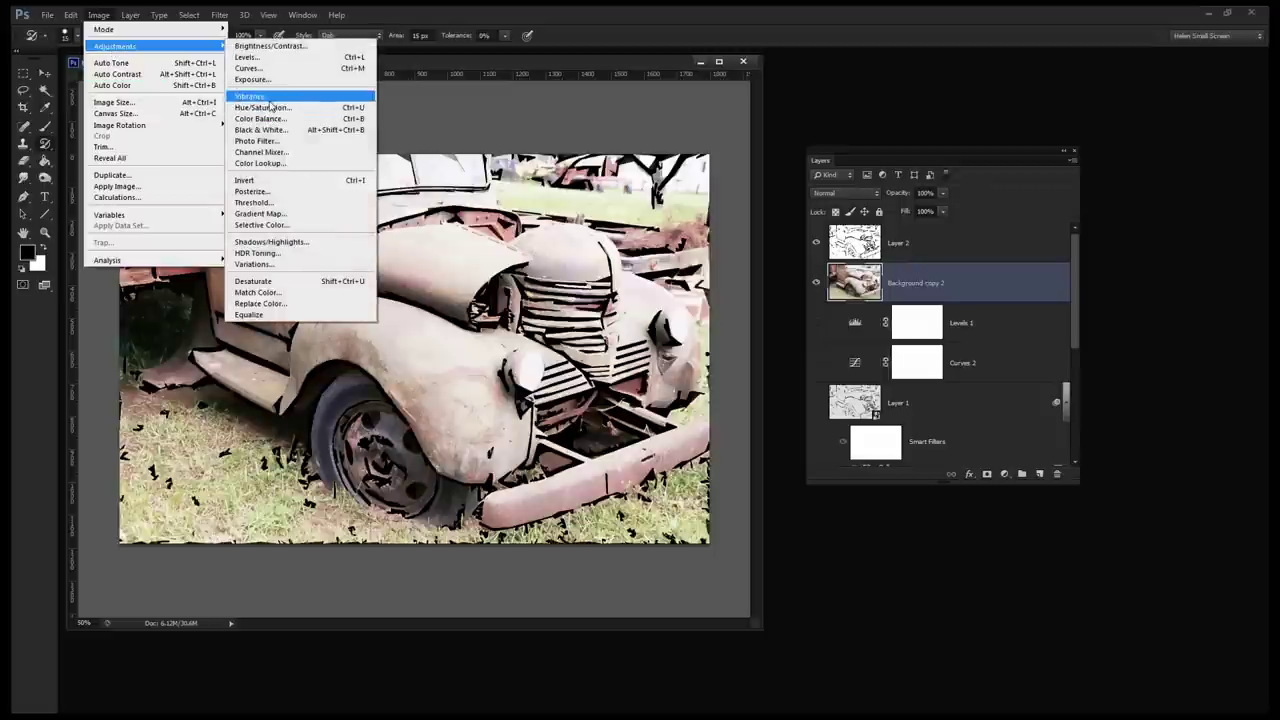
pyautogui.click(262, 97)
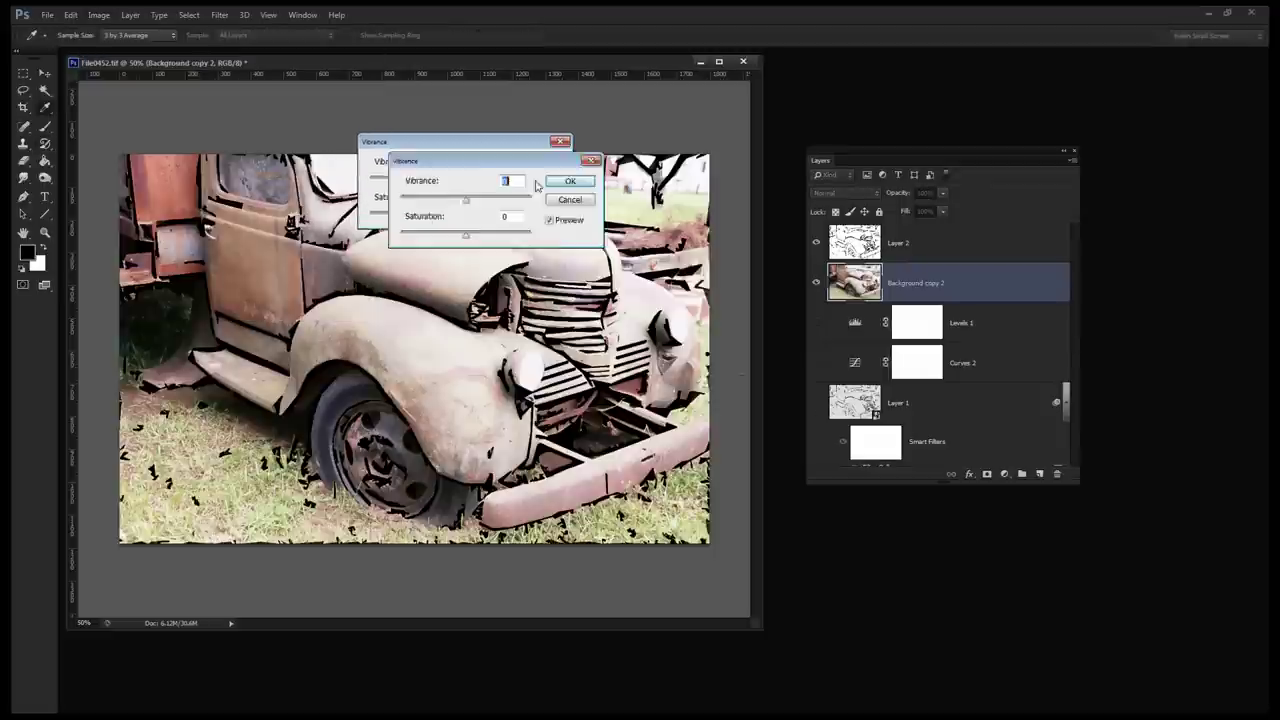
pyautogui.moveTo(430, 137); pyautogui.dragTo(744, 420)
pyautogui.moveTo(740, 464); pyautogui.dragTo(814, 464)
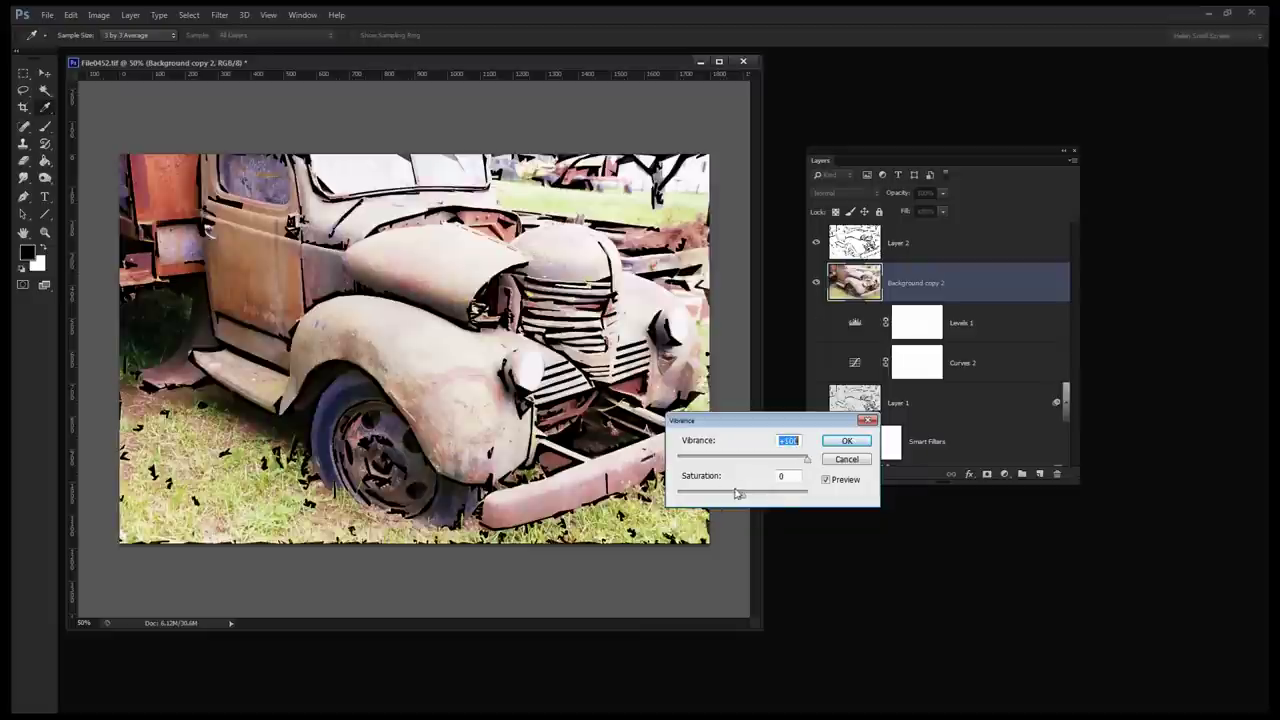
pyautogui.moveTo(743, 499); pyautogui.dragTo(780, 499)
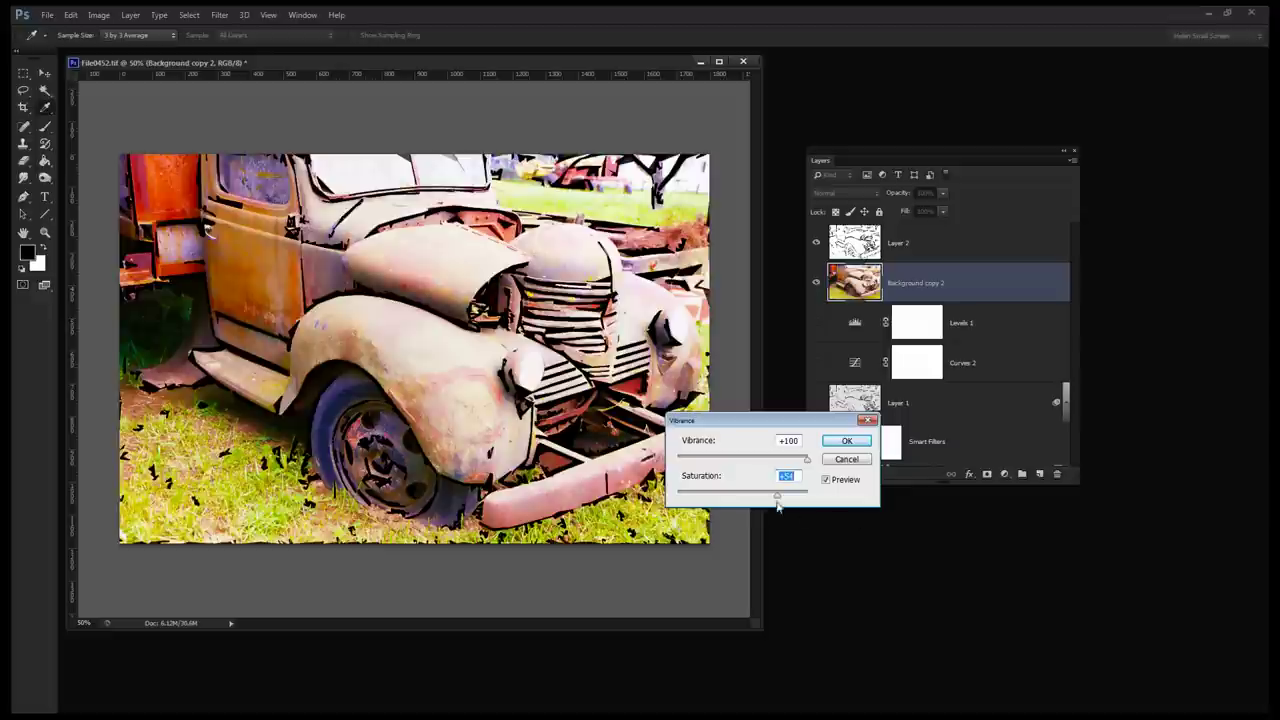
pyautogui.moveTo(778, 499); pyautogui.dragTo(785, 499)
pyautogui.click(847, 441)
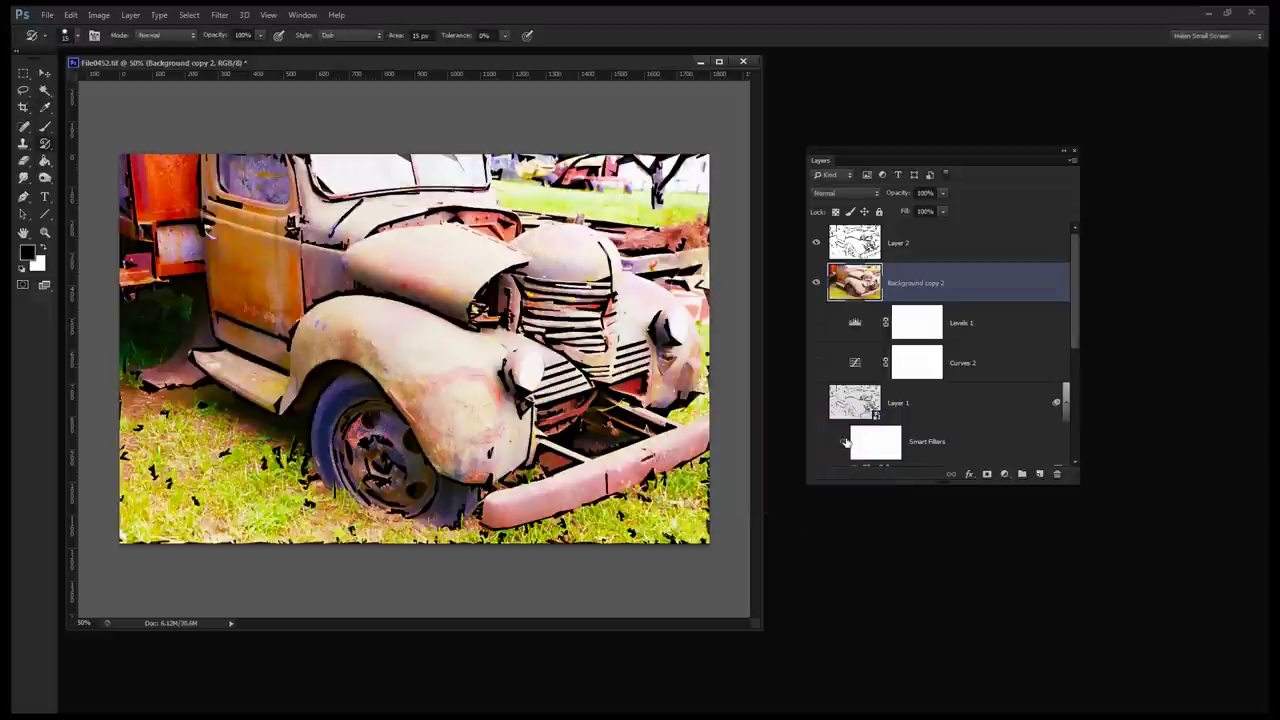
# Apply an S-shaped Curves adjustment that darkens shadows and brightens highlights on Background copy 2.
pyautogui.click(99, 15)
pyautogui.moveTo(121, 50)
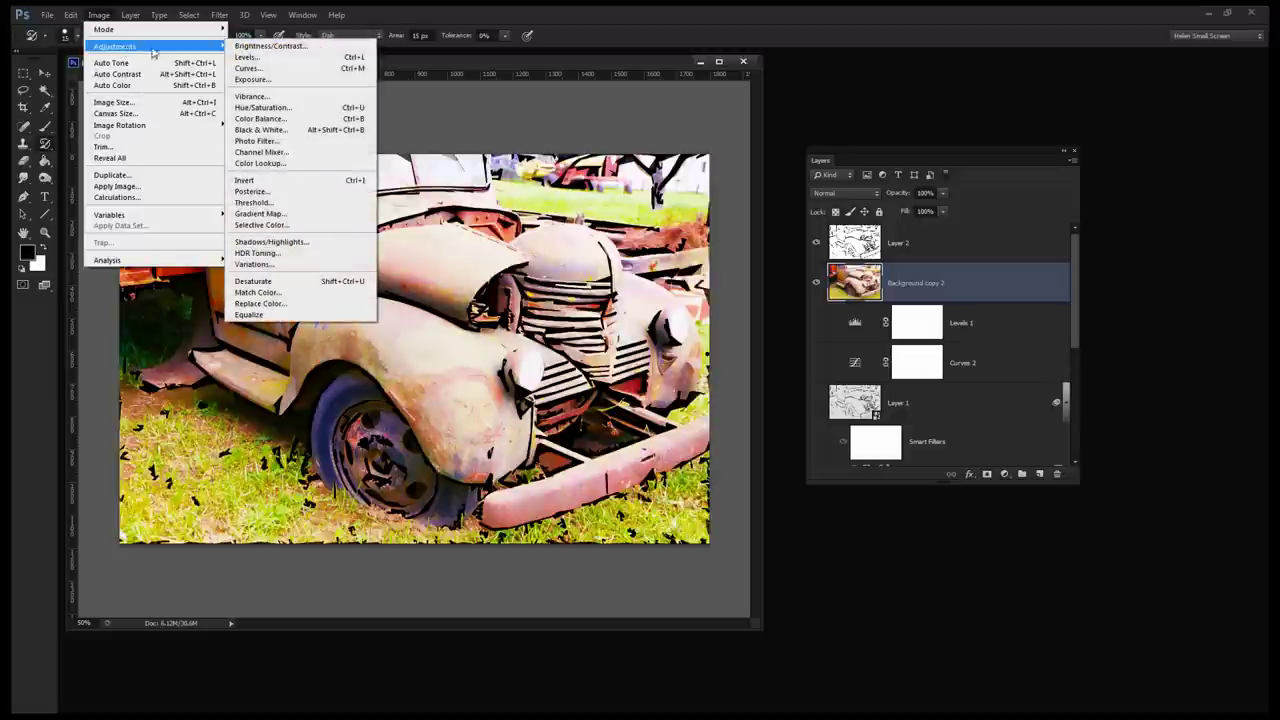
pyautogui.click(239, 68)
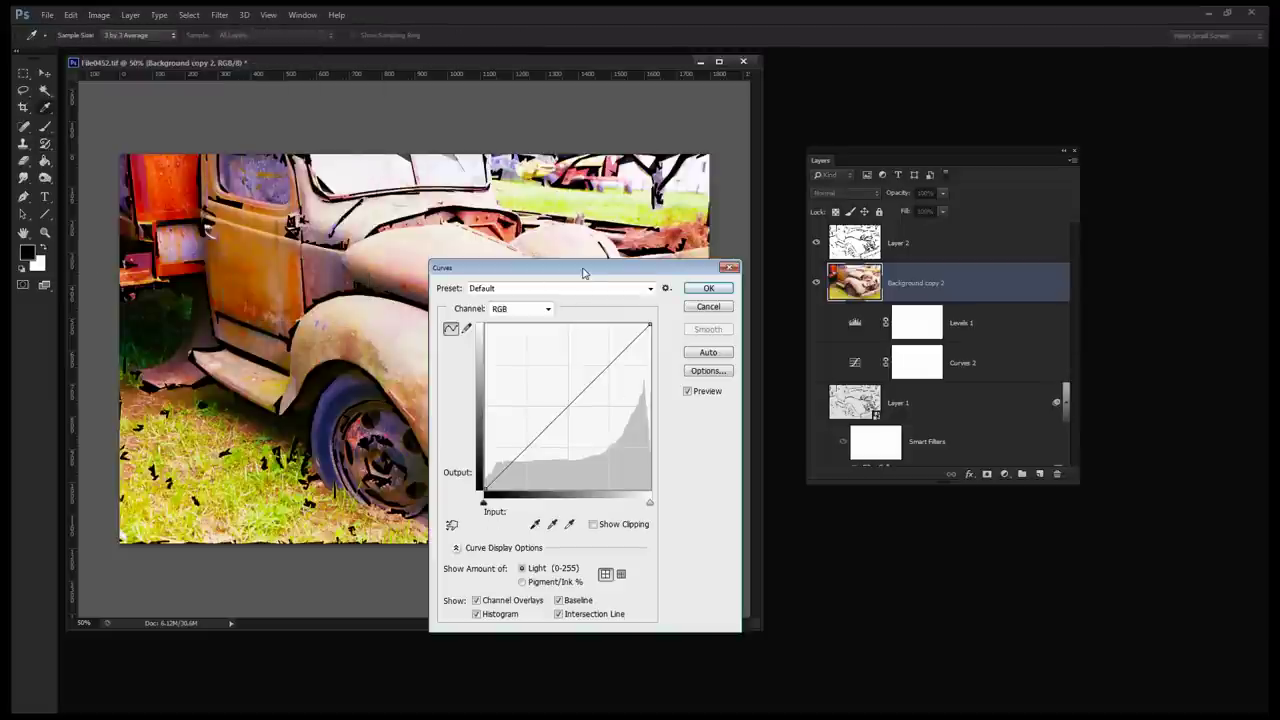
pyautogui.moveTo(585, 260); pyautogui.dragTo(899, 234)
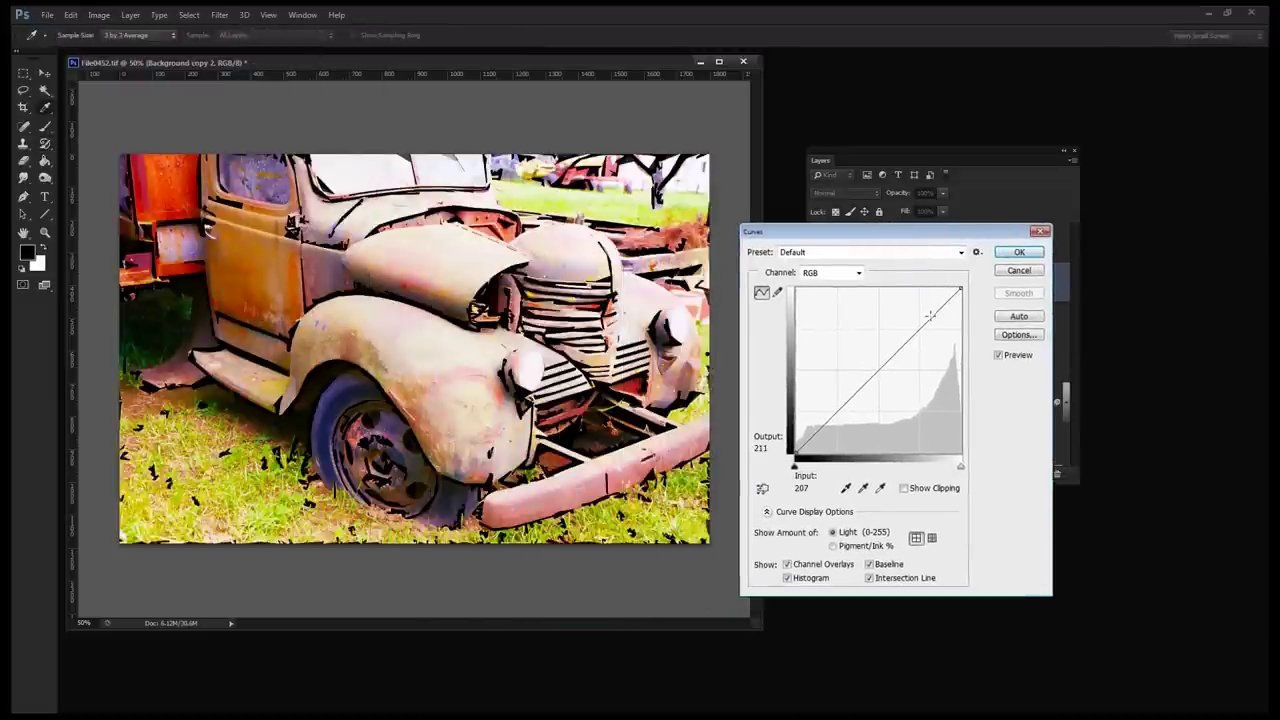
pyautogui.moveTo(846, 405); pyautogui.dragTo(848, 428)
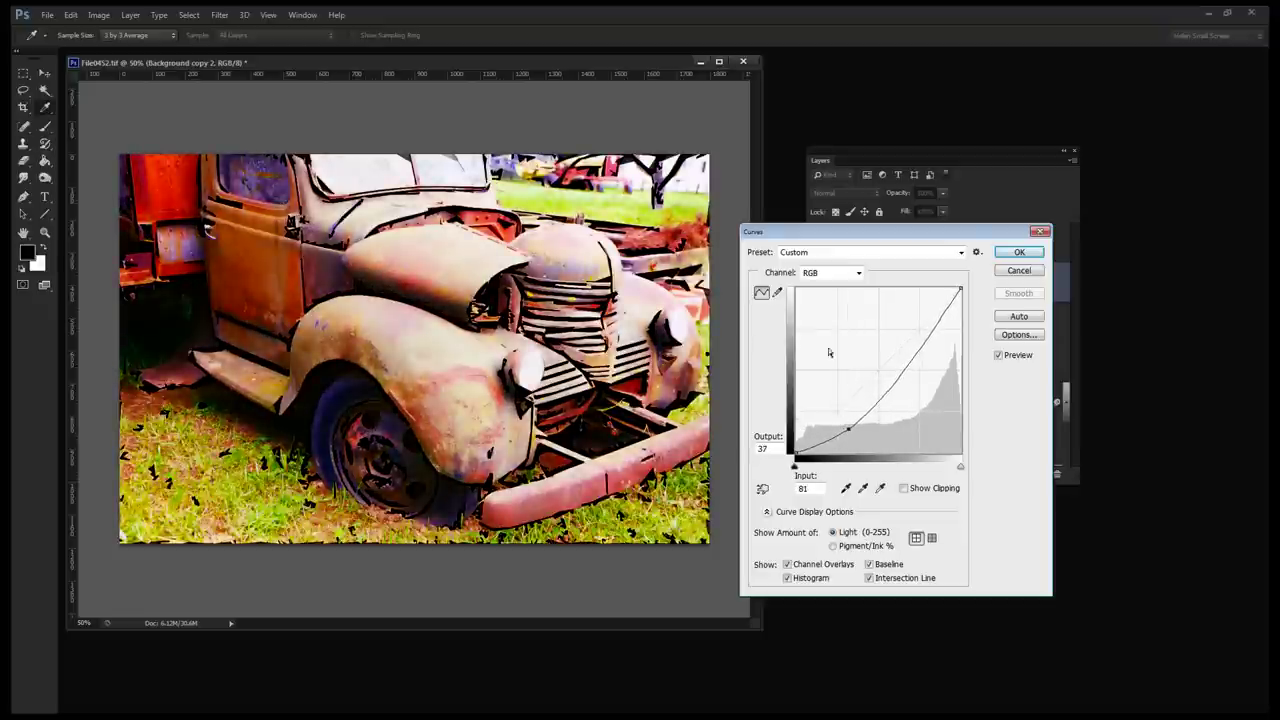
pyautogui.moveTo(928, 329); pyautogui.dragTo(911, 341)
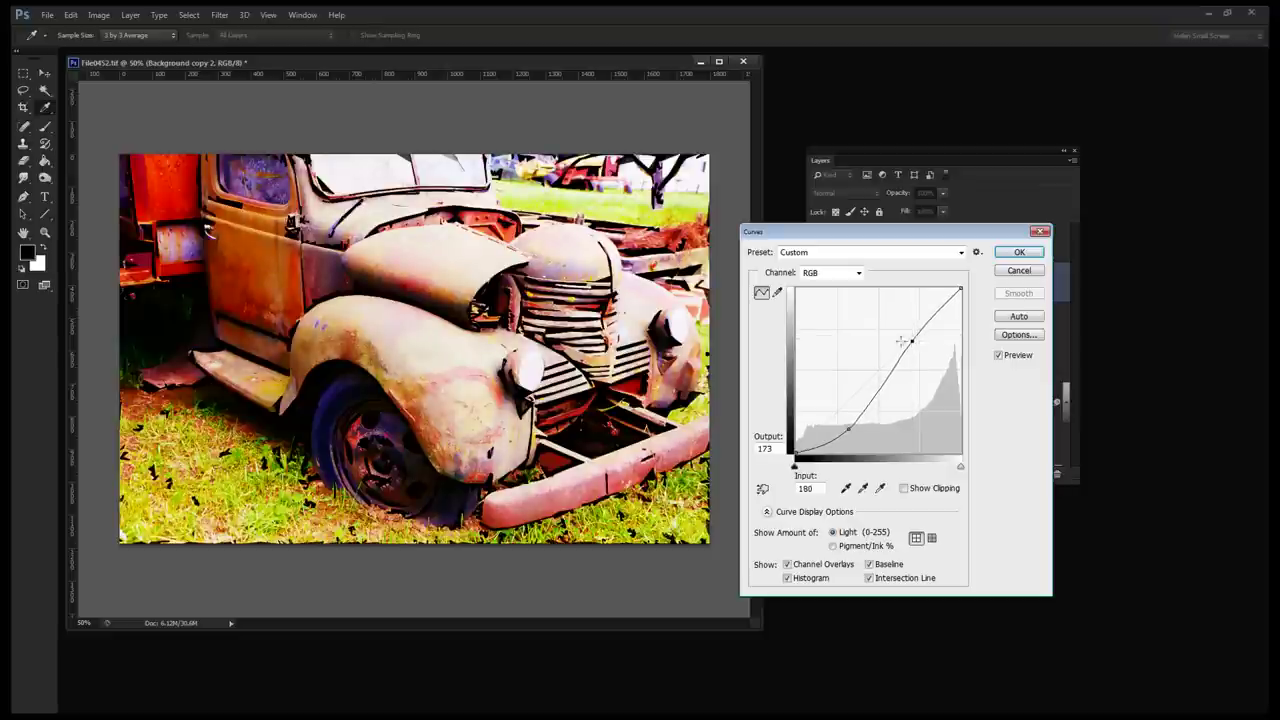
pyautogui.click(1013, 255)
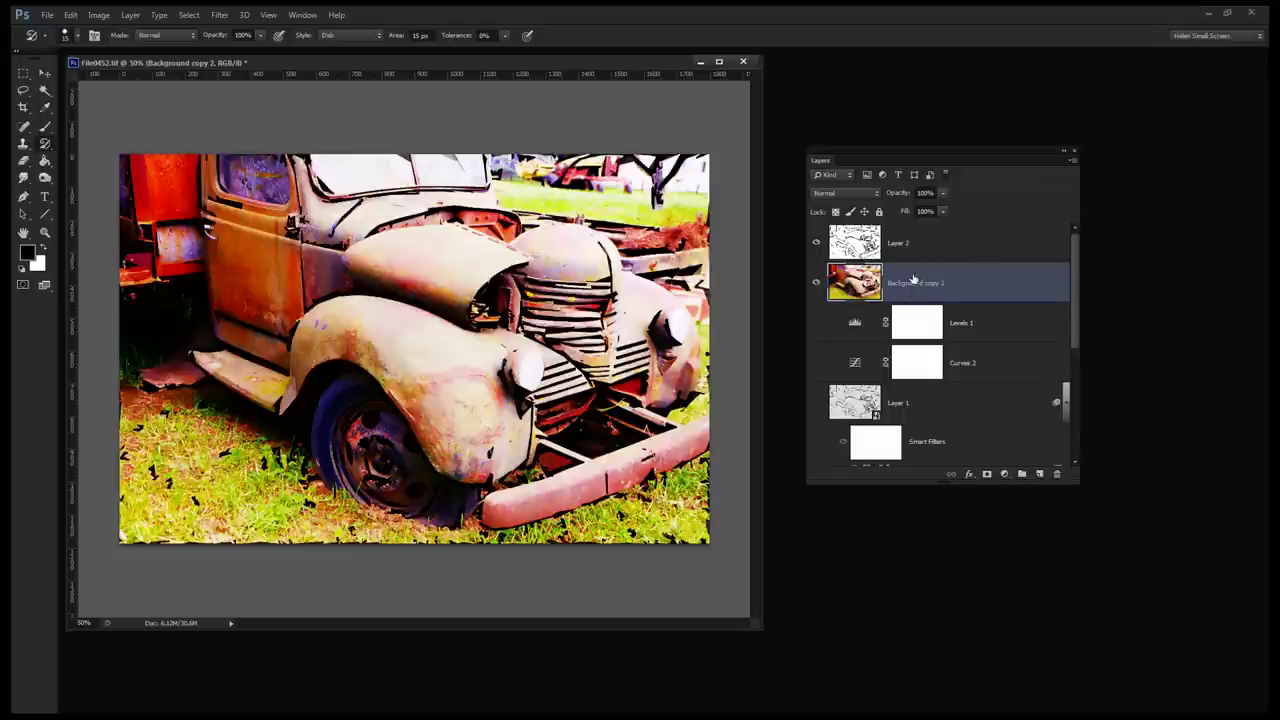
# Apply a Surface Blur with Radius 4 pixels and a fine-tuned Threshold to the photo layer.
pyautogui.click(219, 14)
pyautogui.moveTo(228, 137)
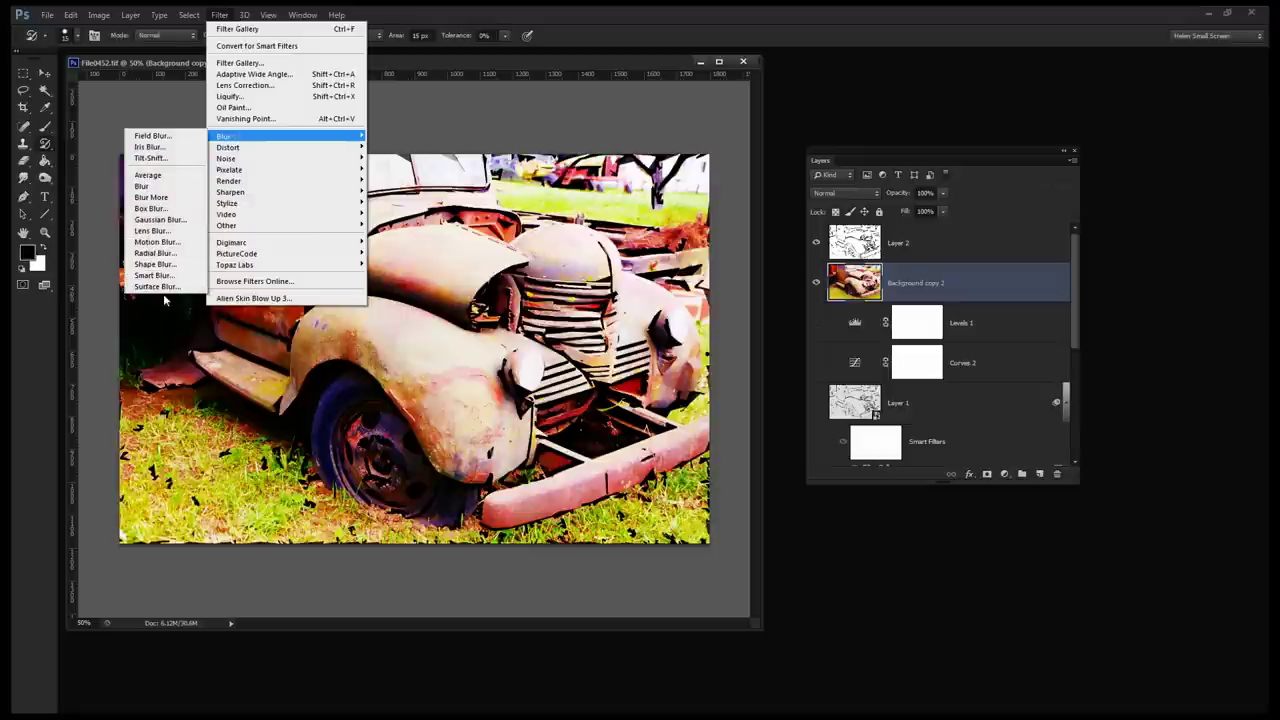
pyautogui.click(158, 290)
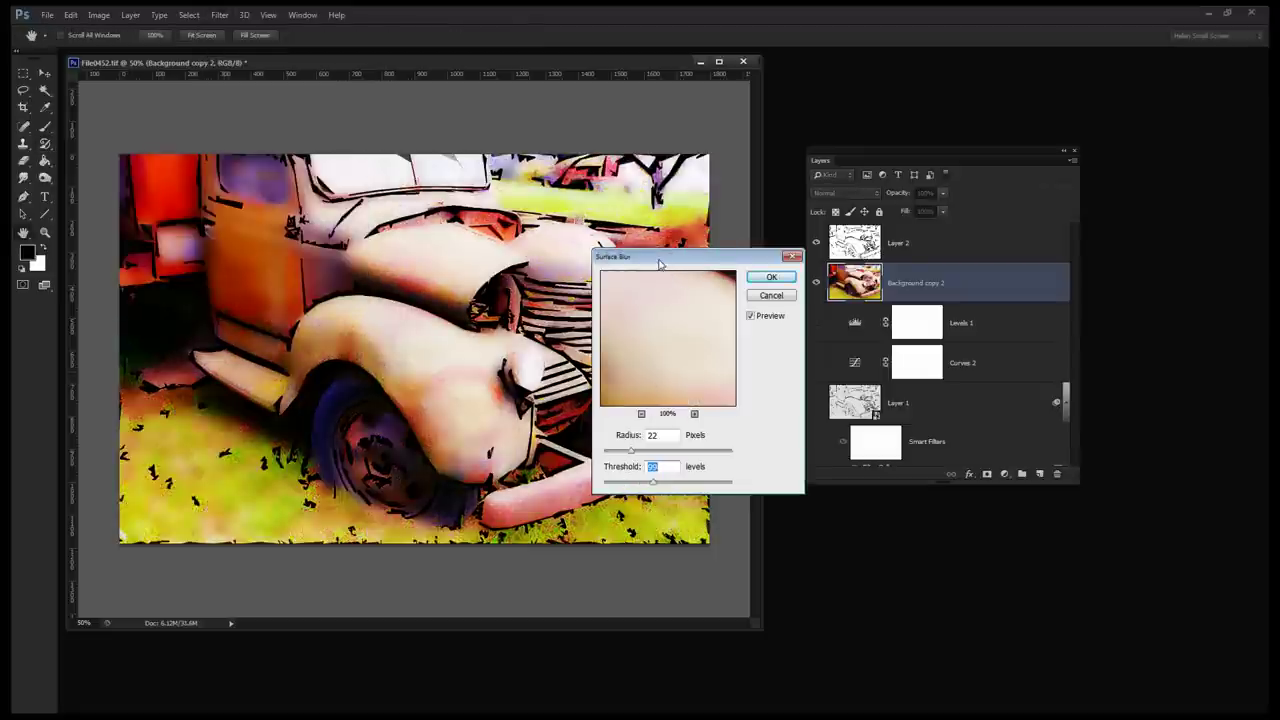
pyautogui.moveTo(659, 263); pyautogui.dragTo(918, 341)
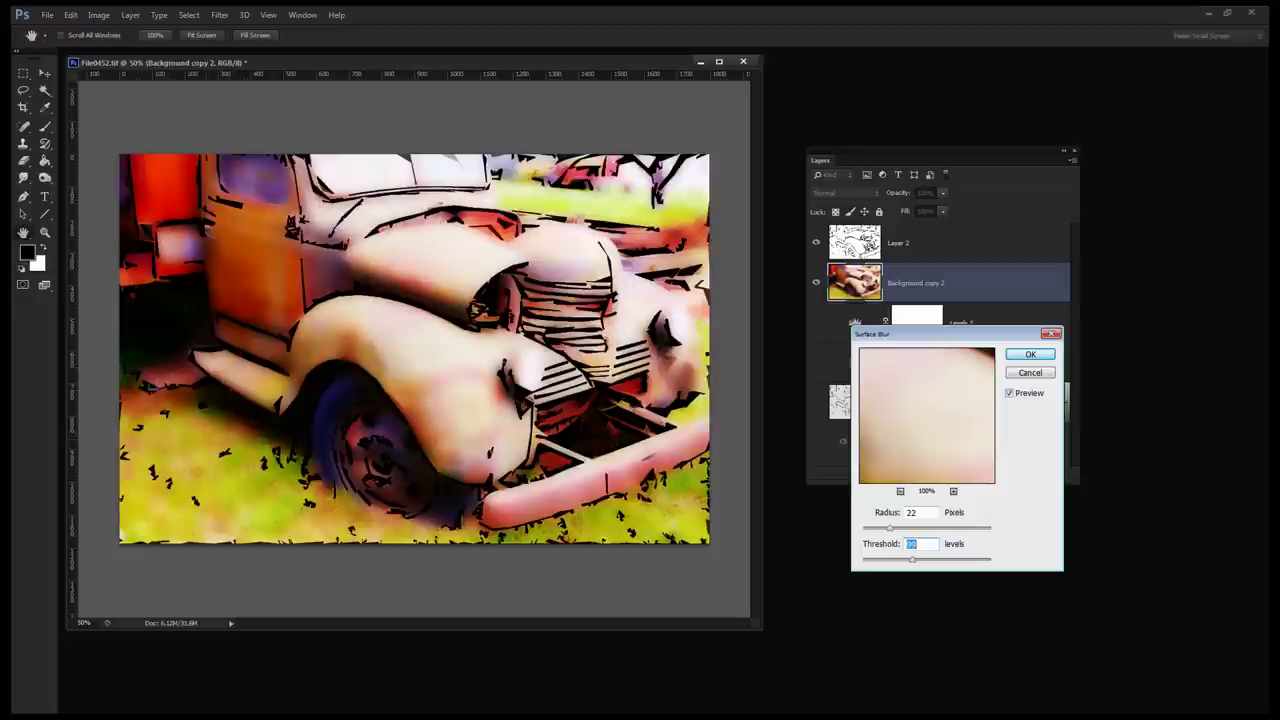
pyautogui.click(315, 433)
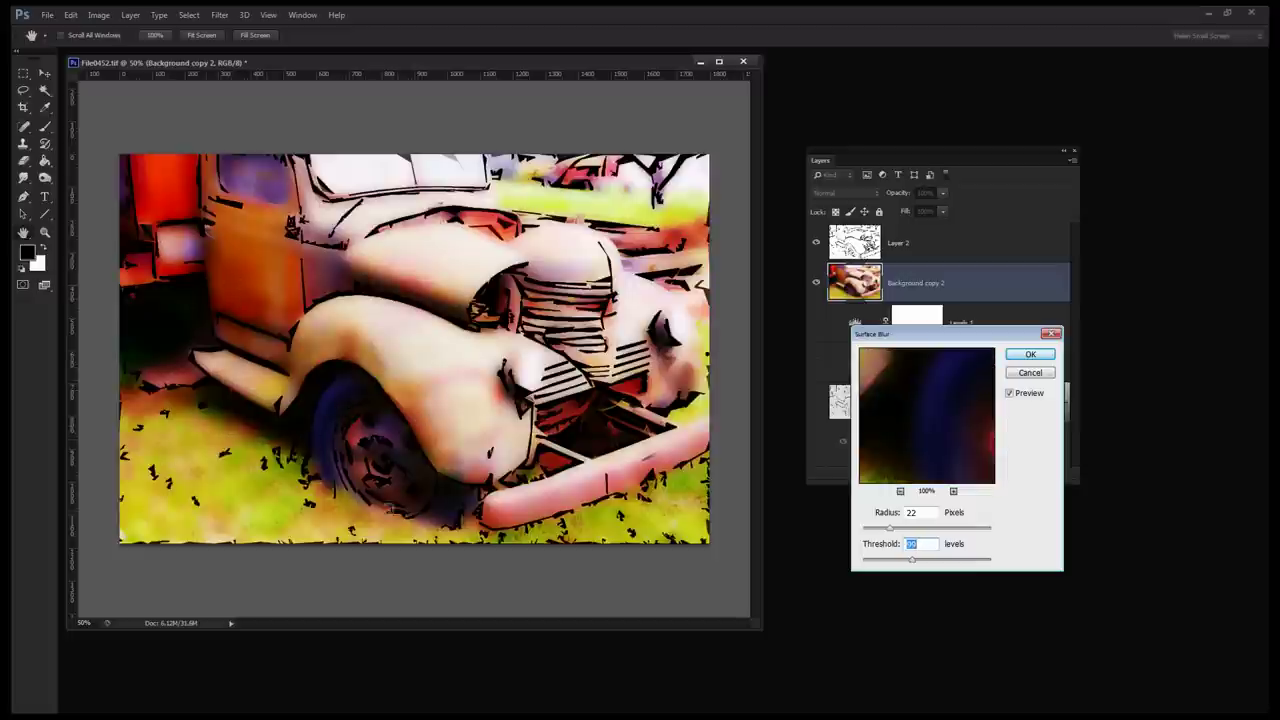
pyautogui.moveTo(953, 399); pyautogui.dragTo(974, 360)
pyautogui.moveTo(886, 536); pyautogui.dragTo(890, 568)
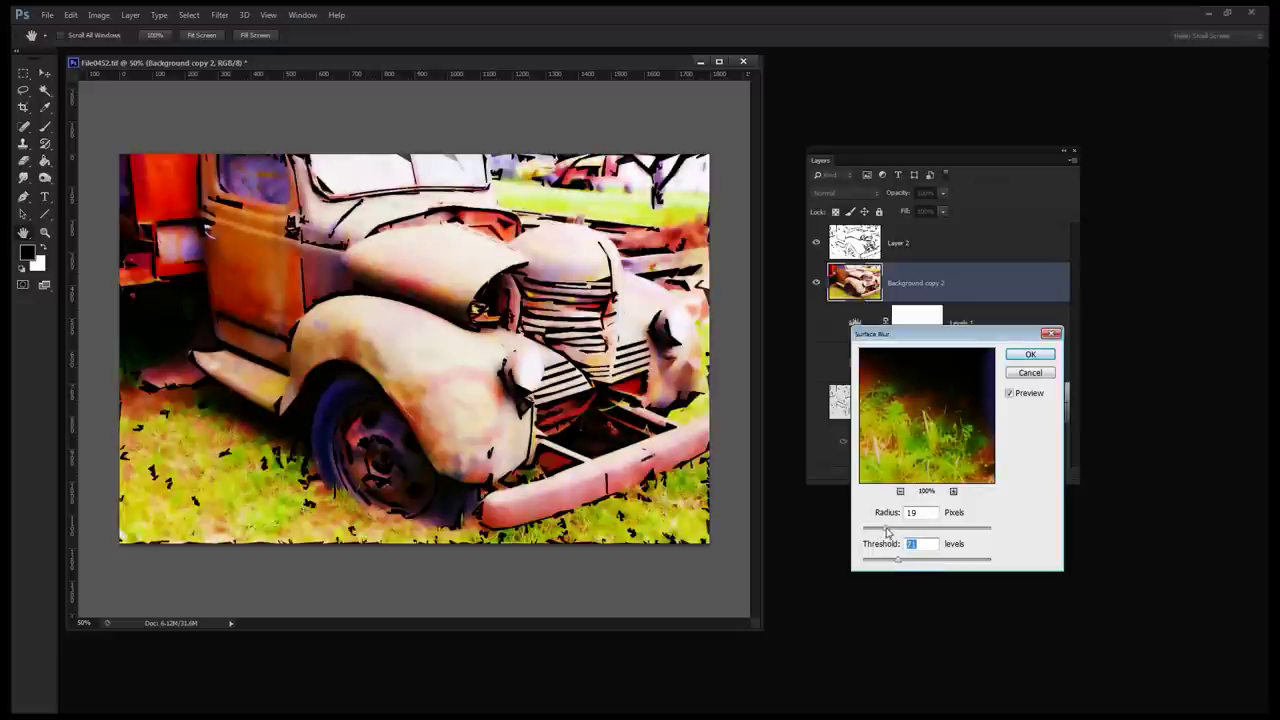
pyautogui.click(884, 529)
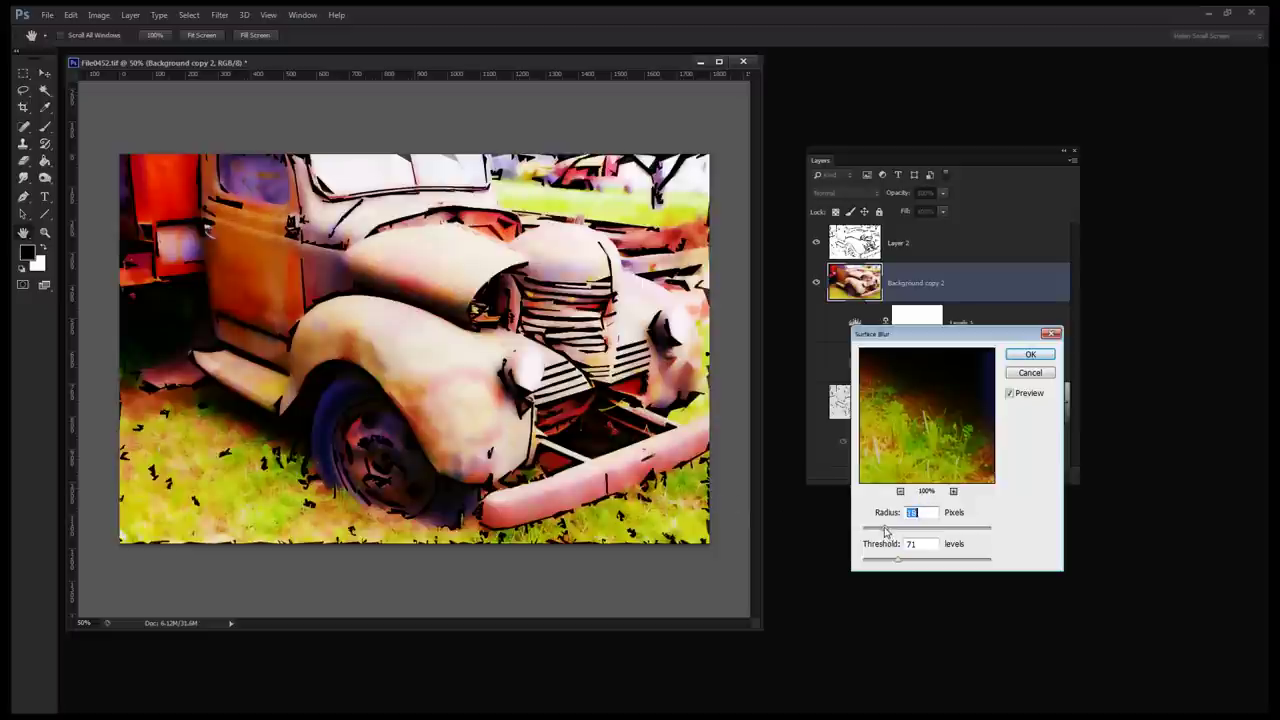
pyautogui.moveTo(884, 531); pyautogui.dragTo(872, 537)
pyautogui.click(897, 560)
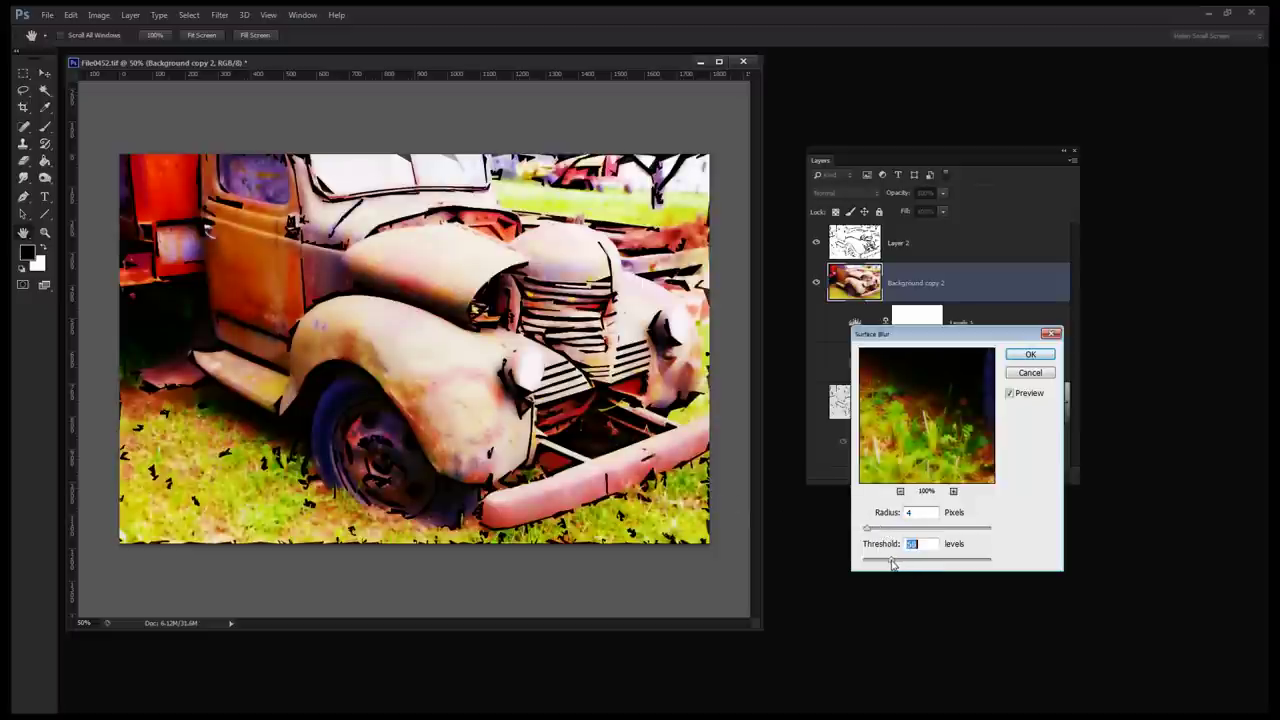
pyautogui.moveTo(897, 562); pyautogui.dragTo(899, 563)
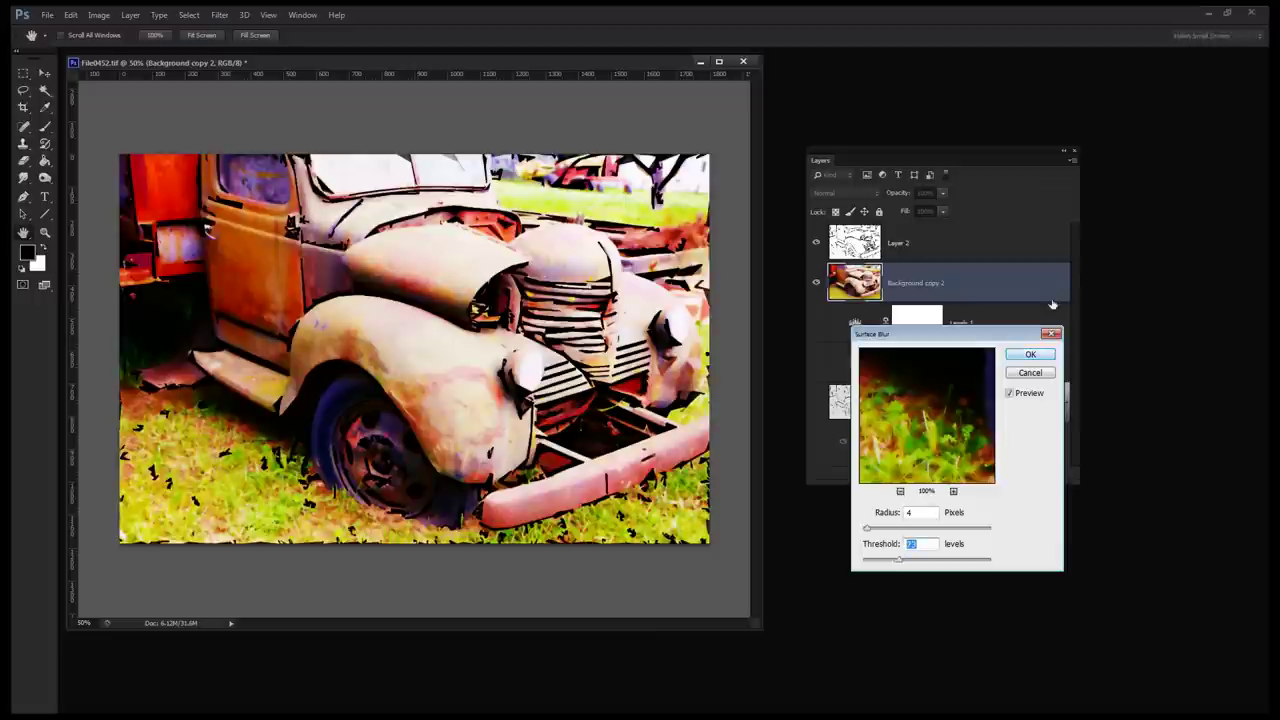
pyautogui.click(1031, 355)
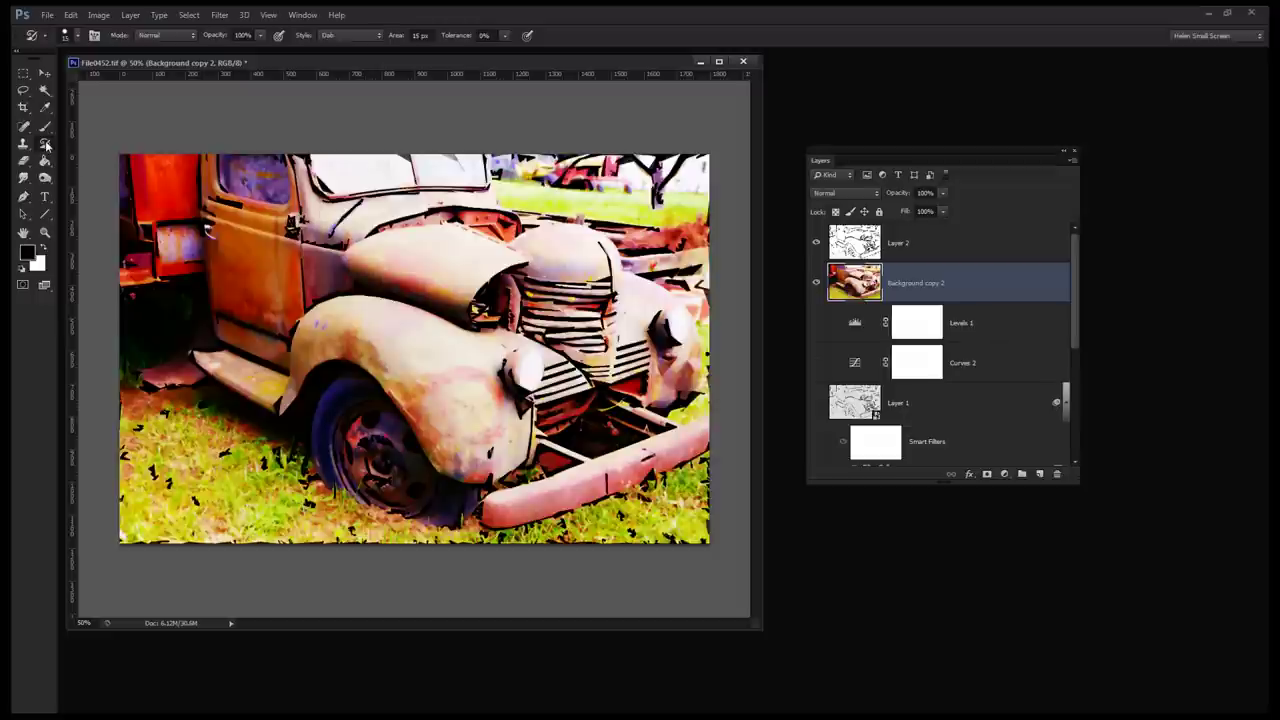
# Show the History panel and move it beside the Layers panel.
pyautogui.click(300, 15)
pyautogui.click(305, 196)
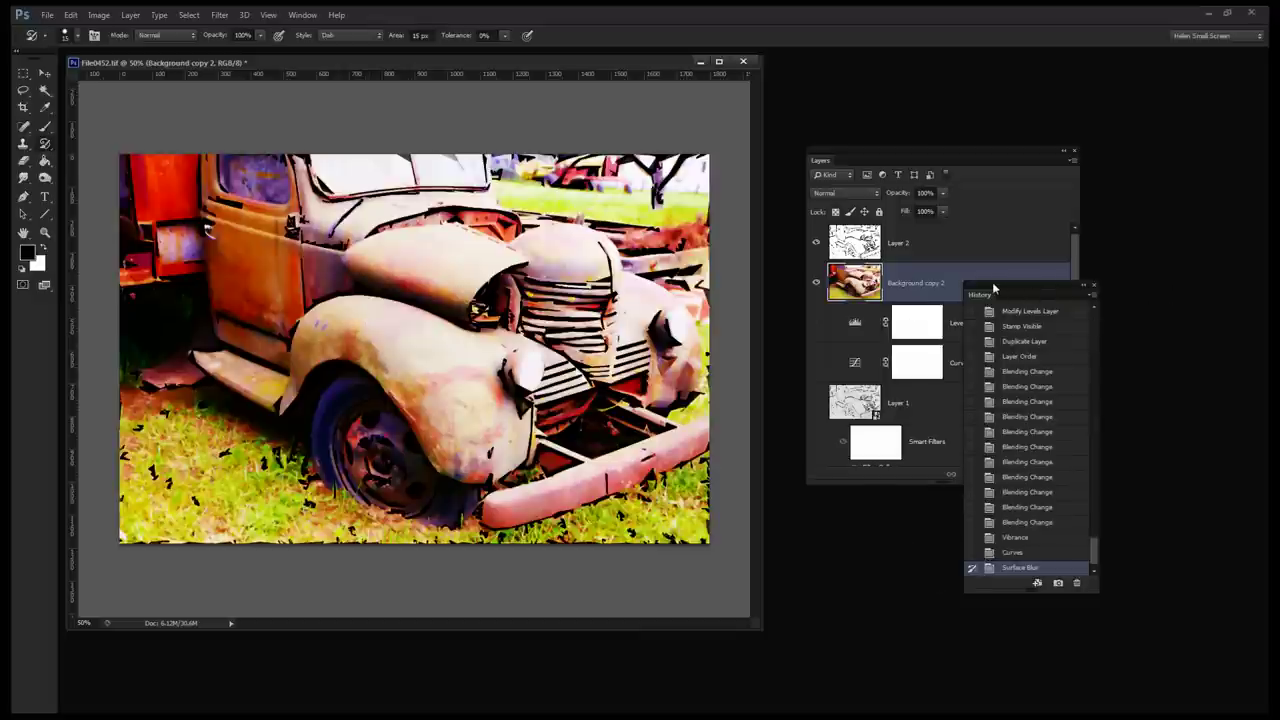
pyautogui.moveTo(993, 287); pyautogui.dragTo(1134, 290)
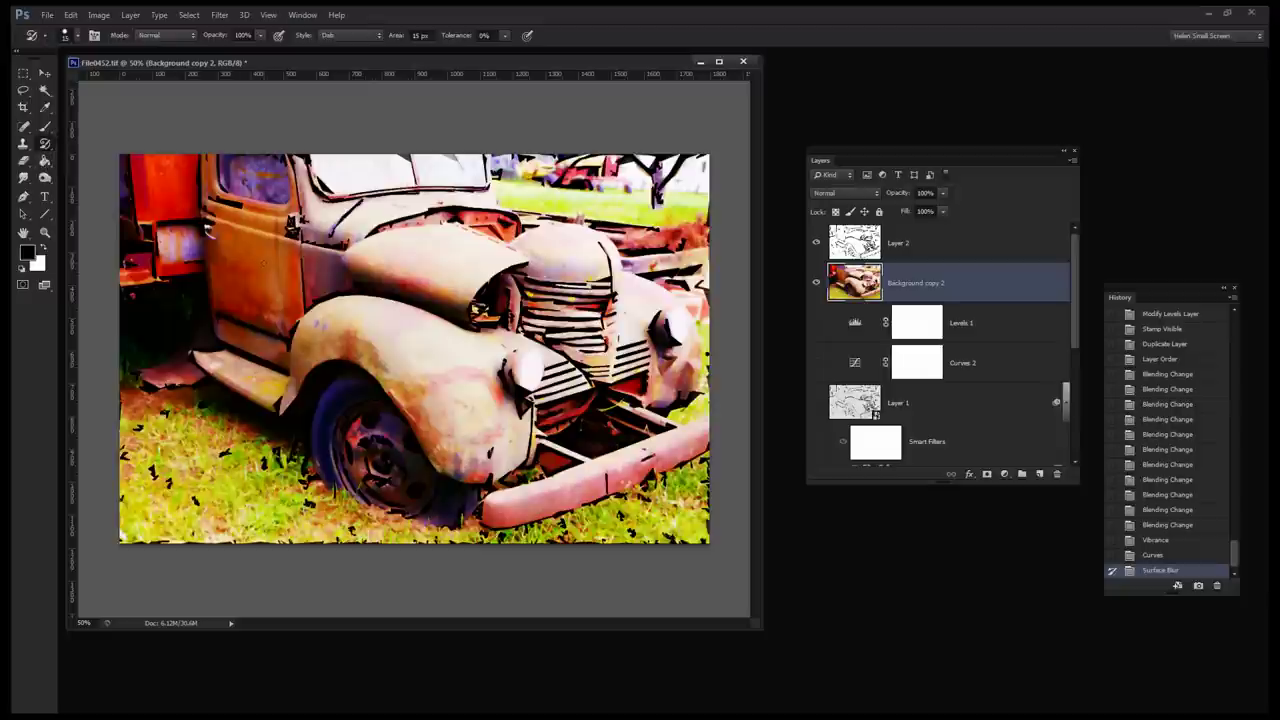
# Set the Art History Brush style to Tight Long and check its brush size.
pyautogui.click(352, 38)
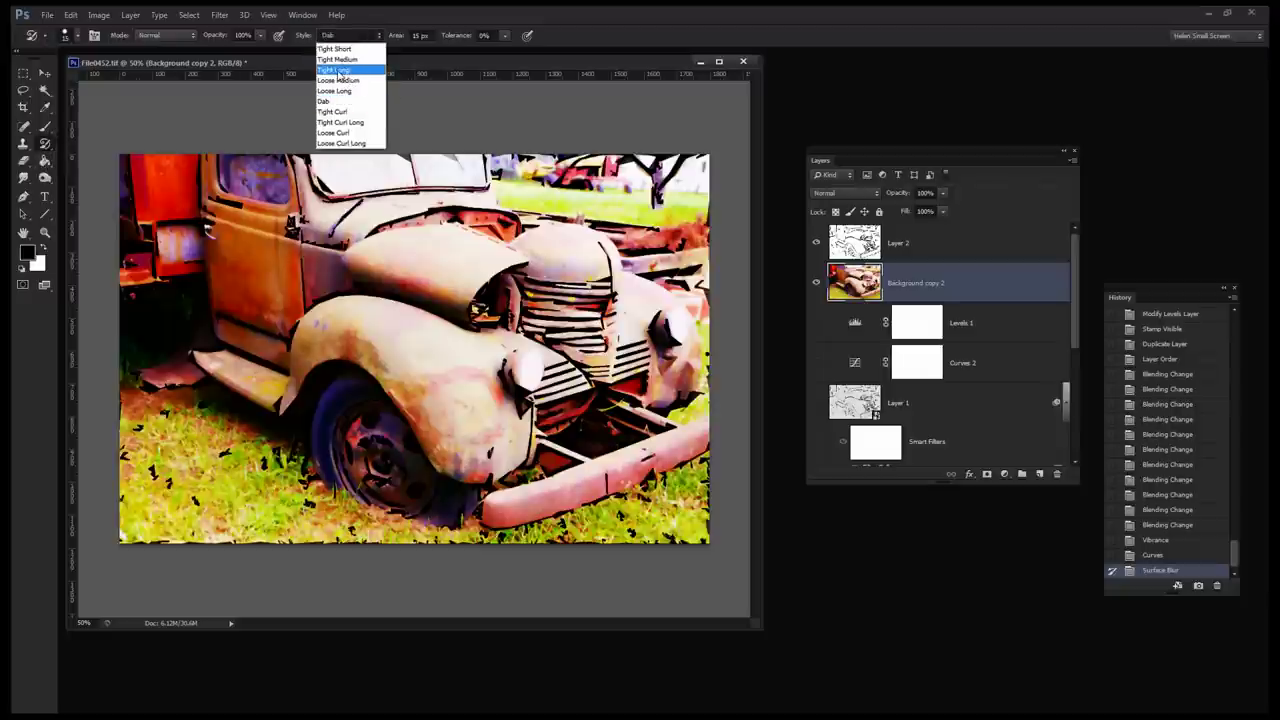
pyautogui.click(338, 70)
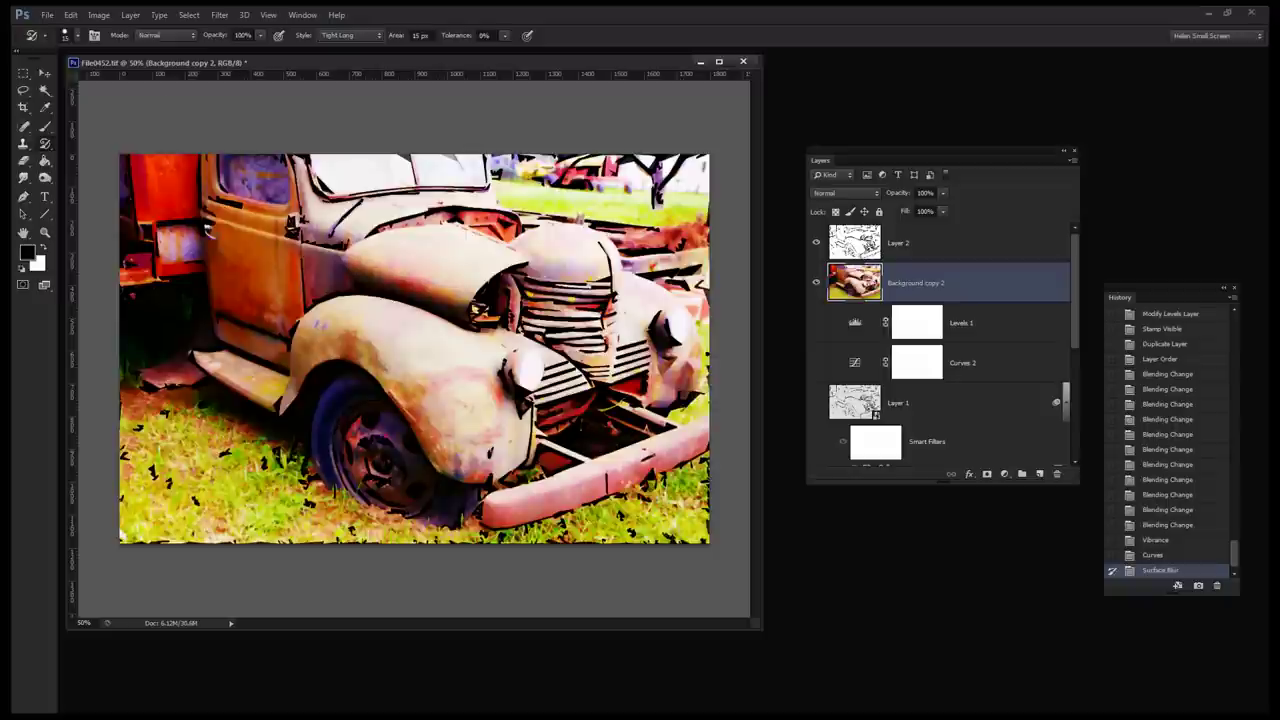
pyautogui.click(78, 37)
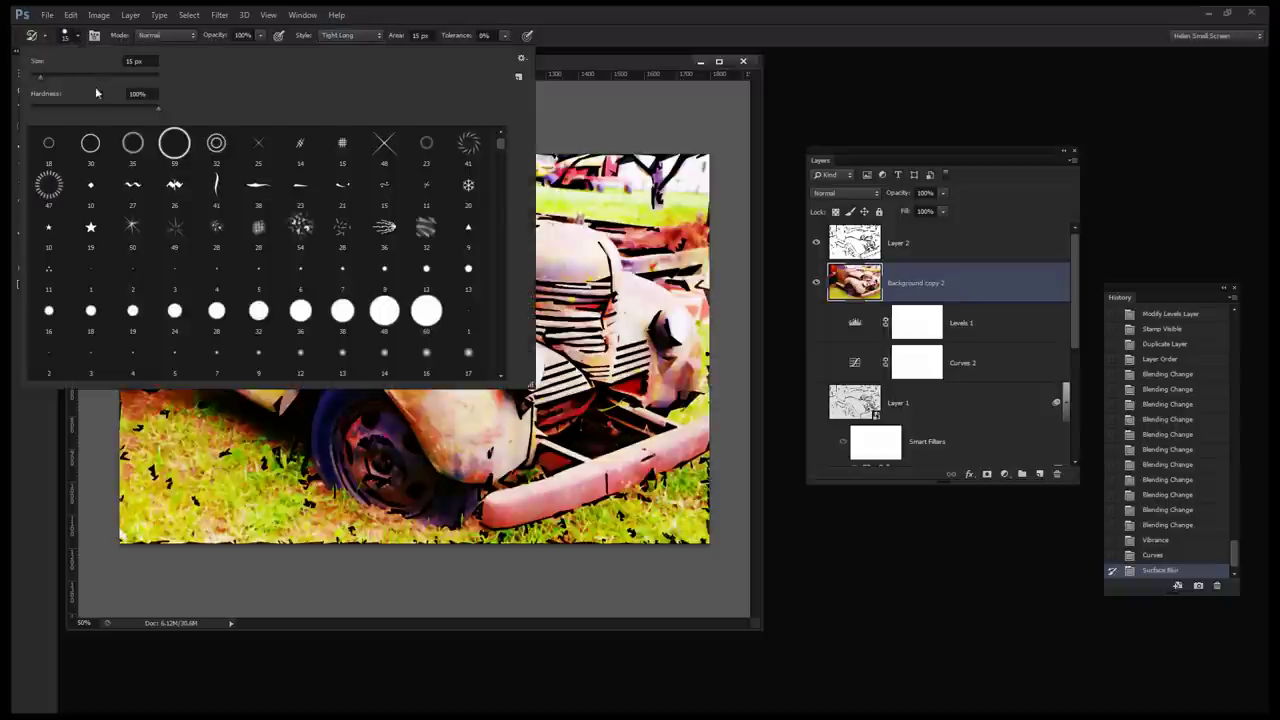
pyautogui.click(42, 79)
# Paint Tight Long art history strokes over the cab, door, hood, fender, wheel and trees.
pyautogui.click(557, 38)
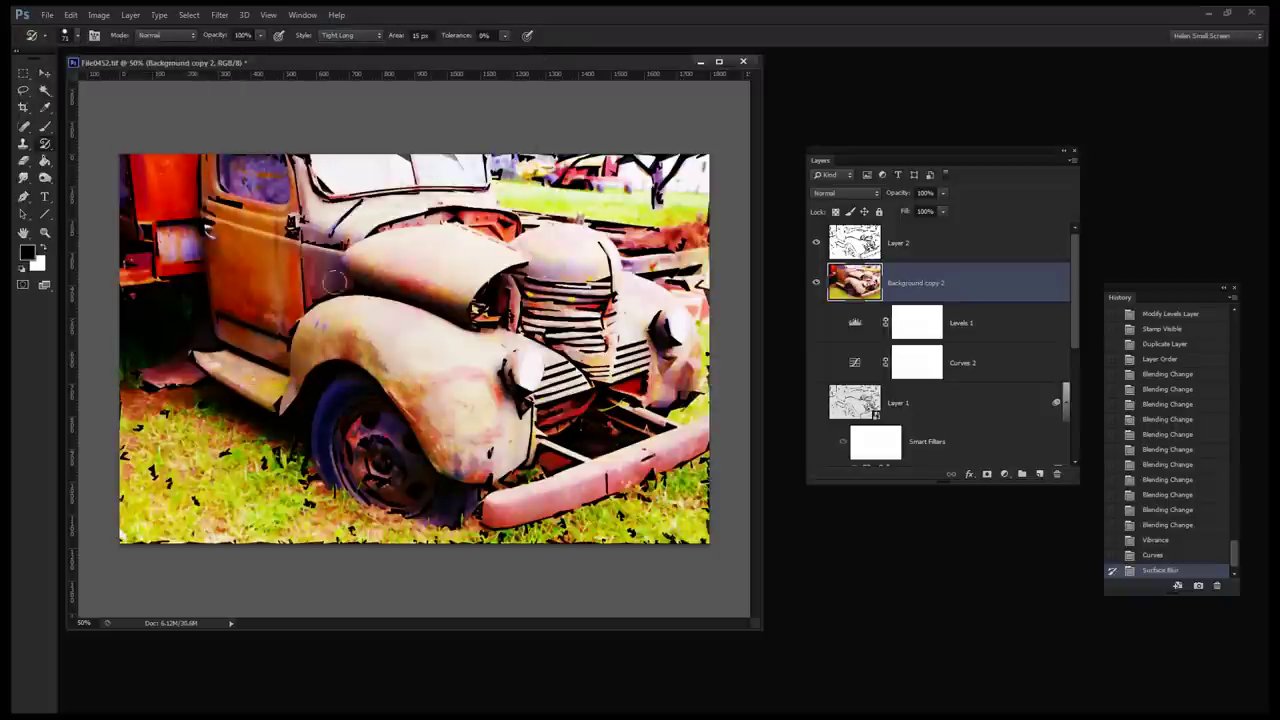
pyautogui.moveTo(324, 198)
pyautogui.mouseDown()
pyautogui.moveTo(250, 290)
pyautogui.moveTo(226, 177)
pyautogui.moveTo(150, 260)
pyautogui.moveTo(145, 200)
pyautogui.moveTo(200, 400)
pyautogui.moveTo(170, 470)
pyautogui.moveTo(230, 500)
pyautogui.moveTo(457, 503)
pyautogui.moveTo(280, 500)
pyautogui.moveTo(422, 552)
pyautogui.moveTo(640, 480)
pyautogui.moveTo(540, 500)
pyautogui.moveTo(700, 260)
pyautogui.mouseUp()
pyautogui.moveTo(700, 190)
pyautogui.mouseDown()
pyautogui.moveTo(360, 230)
pyautogui.moveTo(600, 175)
pyautogui.moveTo(452, 156)
pyautogui.moveTo(290, 190)
pyautogui.moveTo(66, 351)
pyautogui.moveTo(310, 296)
pyautogui.moveTo(300, 400)
pyautogui.moveTo(480, 270)
pyautogui.moveTo(500, 380)
pyautogui.moveTo(398, 460)
pyautogui.moveTo(400, 500)
pyautogui.moveTo(560, 380)
pyautogui.moveTo(640, 250)
pyautogui.moveTo(540, 410)
pyautogui.moveTo(280, 200)
pyautogui.moveTo(73, 377)
pyautogui.moveTo(370, 190)
pyautogui.moveTo(140, 380)
pyautogui.moveTo(290, 550)
pyautogui.moveTo(640, 420)
pyautogui.moveTo(600, 520)
pyautogui.moveTo(714, 161)
pyautogui.moveTo(330, 185)
pyautogui.moveTo(250, 210)
pyautogui.moveTo(380, 330)
pyautogui.moveTo(420, 460)
pyautogui.moveTo(240, 470)
pyautogui.moveTo(530, 510)
pyautogui.moveTo(600, 400)
pyautogui.moveTo(656, 252)
pyautogui.moveTo(410, 170)
pyautogui.moveTo(94, 363)
pyautogui.moveTo(330, 490)
pyautogui.moveTo(450, 480)
pyautogui.moveTo(680, 510)
pyautogui.mouseUp()
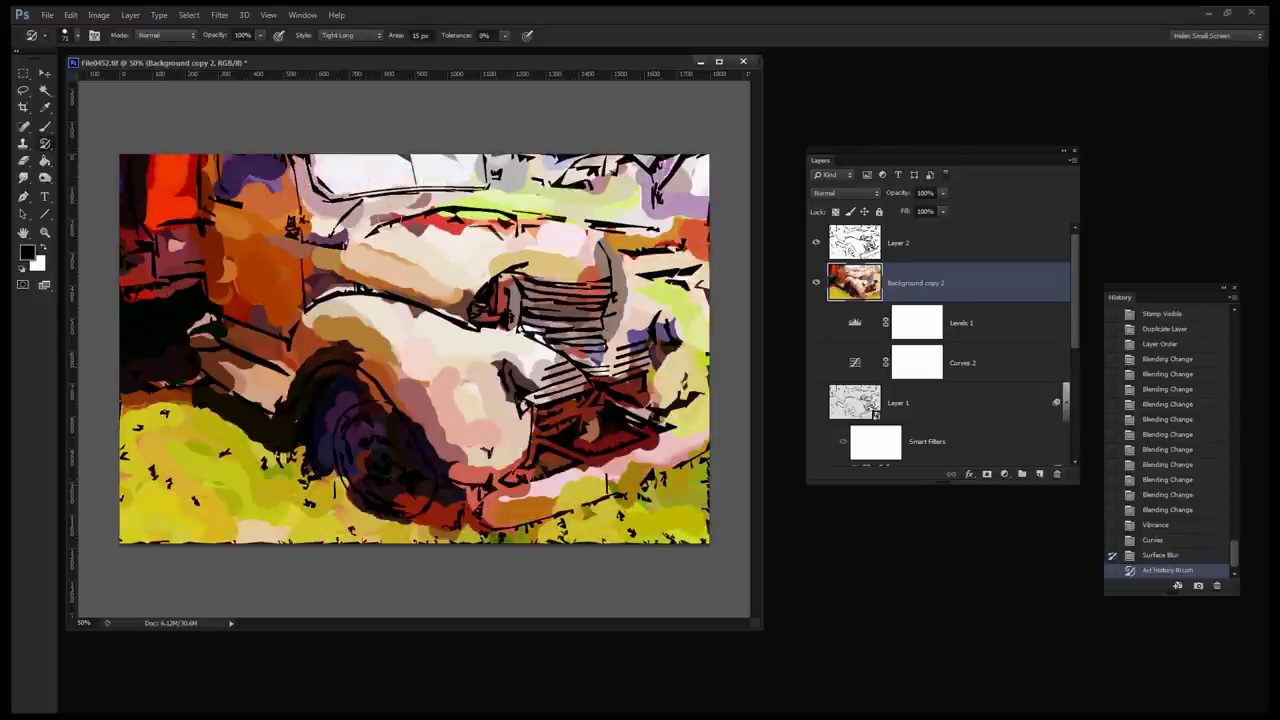
pyautogui.moveTo(215, 292)
pyautogui.mouseDown()
pyautogui.moveTo(290, 345)
pyautogui.moveTo(112, 447)
pyautogui.mouseUp()
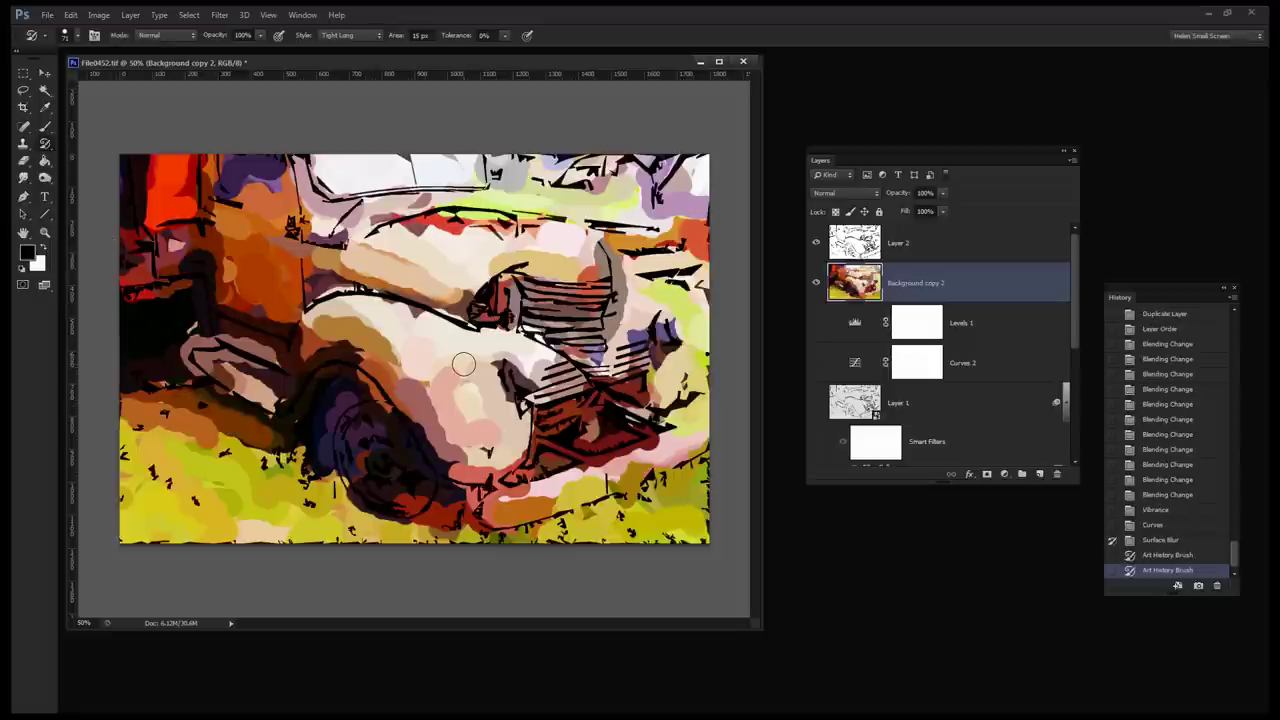
pyautogui.moveTo(429, 271)
pyautogui.mouseDown()
pyautogui.moveTo(330, 200)
pyautogui.moveTo(280, 220)
pyautogui.mouseUp()
# Switch the style to Tight Medium and repaint the hood and front fender.
pyautogui.click(350, 35)
pyautogui.click(350, 60)
pyautogui.moveTo(350, 185)
pyautogui.mouseDown()
pyautogui.moveTo(300, 235)
pyautogui.moveTo(240, 190)
pyautogui.moveTo(145, 205)
pyautogui.moveTo(106, 297)
pyautogui.moveTo(220, 365)
pyautogui.moveTo(230, 410)
pyautogui.moveTo(215, 490)
pyautogui.moveTo(470, 530)
pyautogui.moveTo(400, 480)
pyautogui.moveTo(600, 470)
pyautogui.moveTo(660, 445)
pyautogui.moveTo(640, 400)
pyautogui.moveTo(545, 330)
pyautogui.moveTo(590, 275)
pyautogui.moveTo(560, 230)
pyautogui.moveTo(400, 215)
pyautogui.moveTo(520, 200)
pyautogui.moveTo(615, 165)
pyautogui.moveTo(480, 170)
pyautogui.moveTo(650, 185)
pyautogui.moveTo(685, 230)
pyautogui.moveTo(660, 400)
pyautogui.moveTo(540, 450)
pyautogui.moveTo(600, 470)
pyautogui.moveTo(560, 490)
pyautogui.moveTo(620, 465)
pyautogui.moveTo(470, 440)
pyautogui.moveTo(370, 455)
pyautogui.moveTo(395, 430)
pyautogui.moveTo(403, 393)
pyautogui.mouseUp()
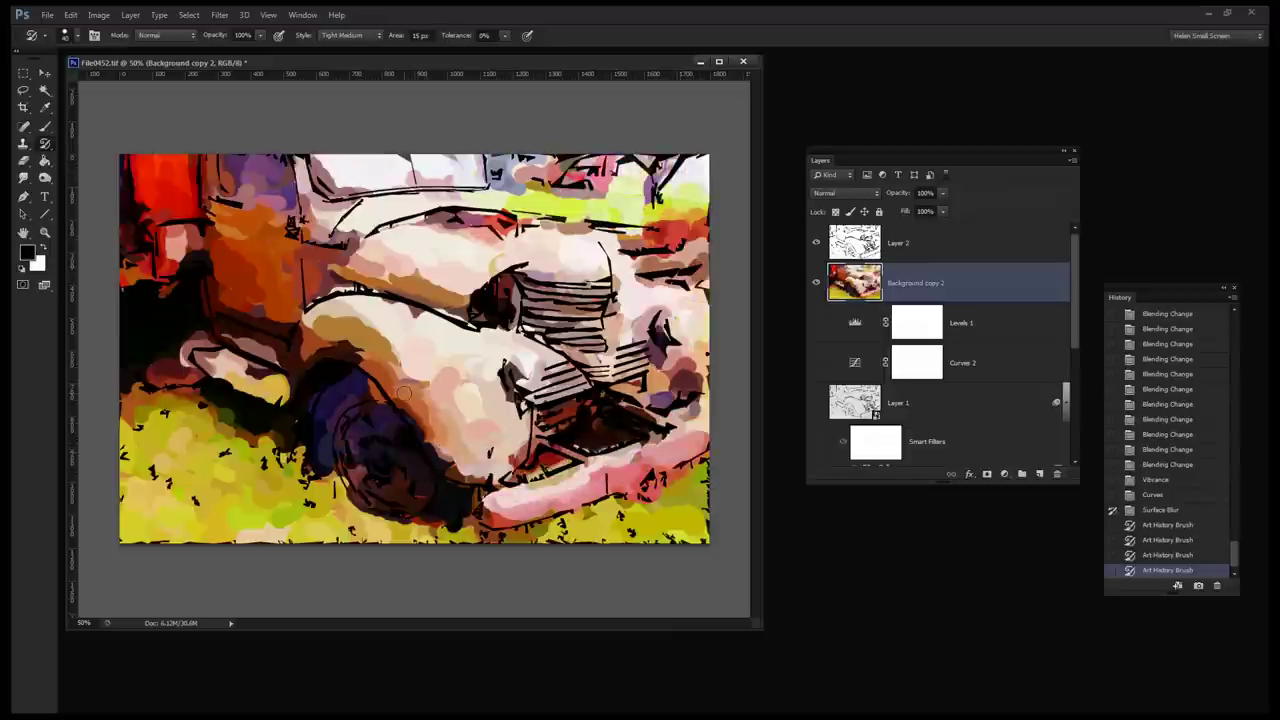
pyautogui.moveTo(395, 340)
pyautogui.mouseDown()
pyautogui.moveTo(360, 325)
pyautogui.moveTo(310, 330)
pyautogui.moveTo(343, 314)
pyautogui.moveTo(430, 420)
pyautogui.moveTo(445, 460)
pyautogui.moveTo(400, 520)
pyautogui.moveTo(560, 500)
pyautogui.moveTo(650, 440)
pyautogui.mouseUp()
# Set the Art History Brush style to Dab, stroke the hood, and pick a 32 px round tip.
pyautogui.click(362, 36)
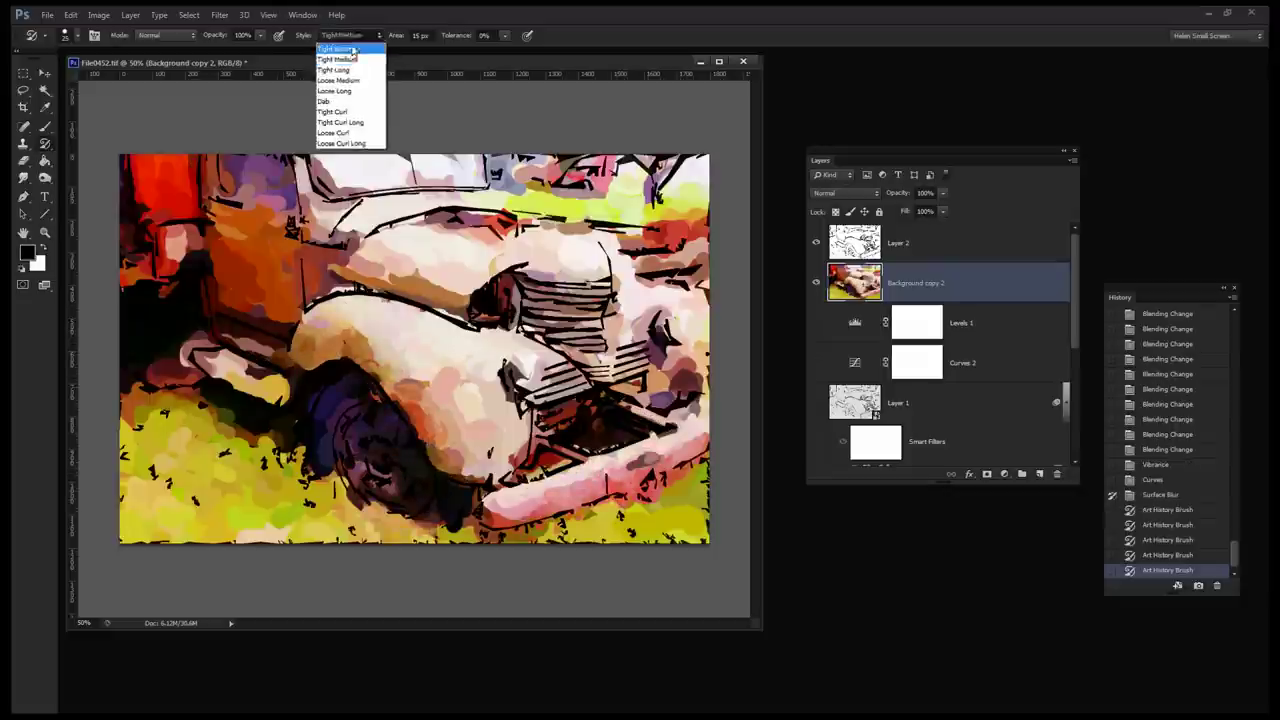
pyautogui.click(345, 100)
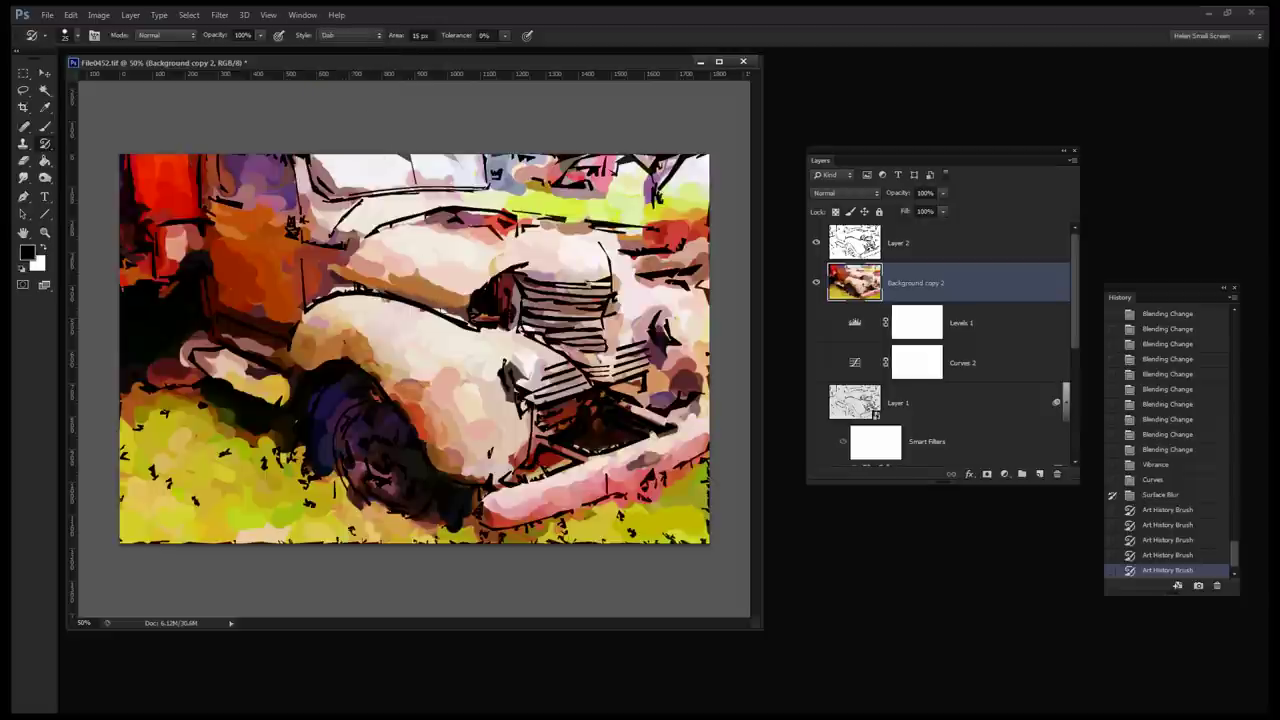
pyautogui.moveTo(455, 328)
pyautogui.mouseDown()
pyautogui.moveTo(425, 285)
pyautogui.moveTo(455, 260)
pyautogui.mouseUp()
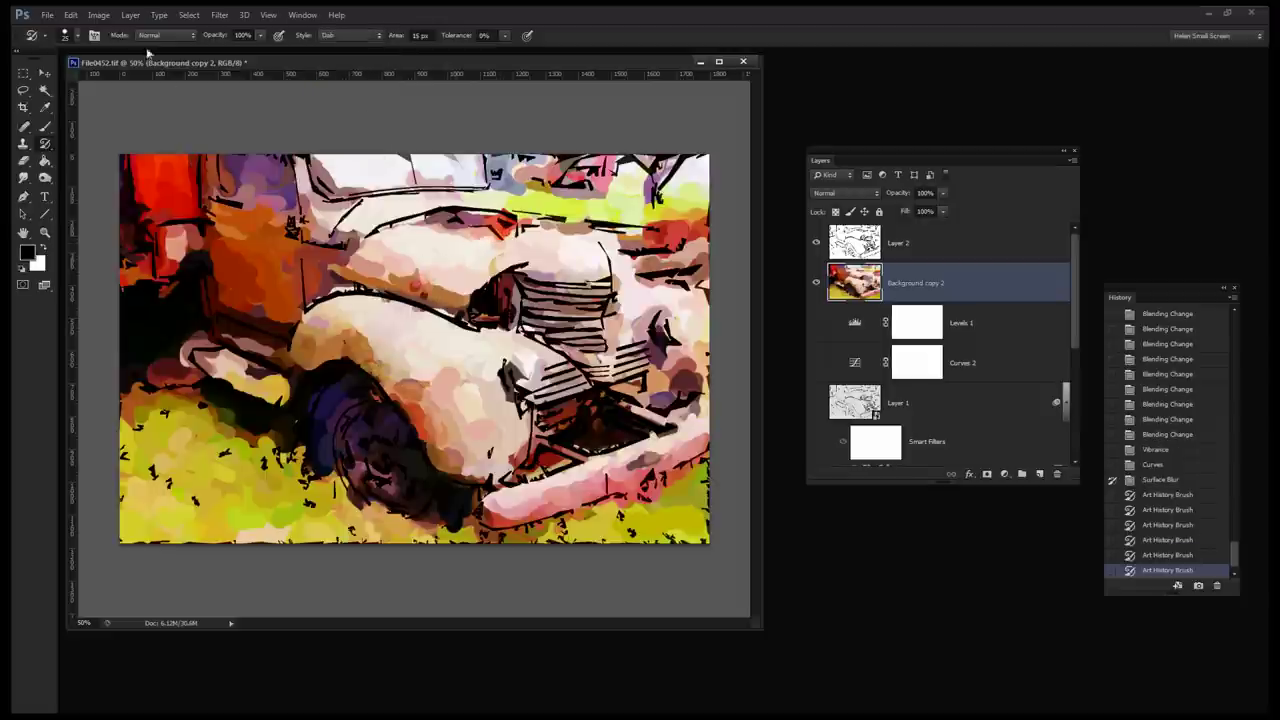
pyautogui.click(77, 37)
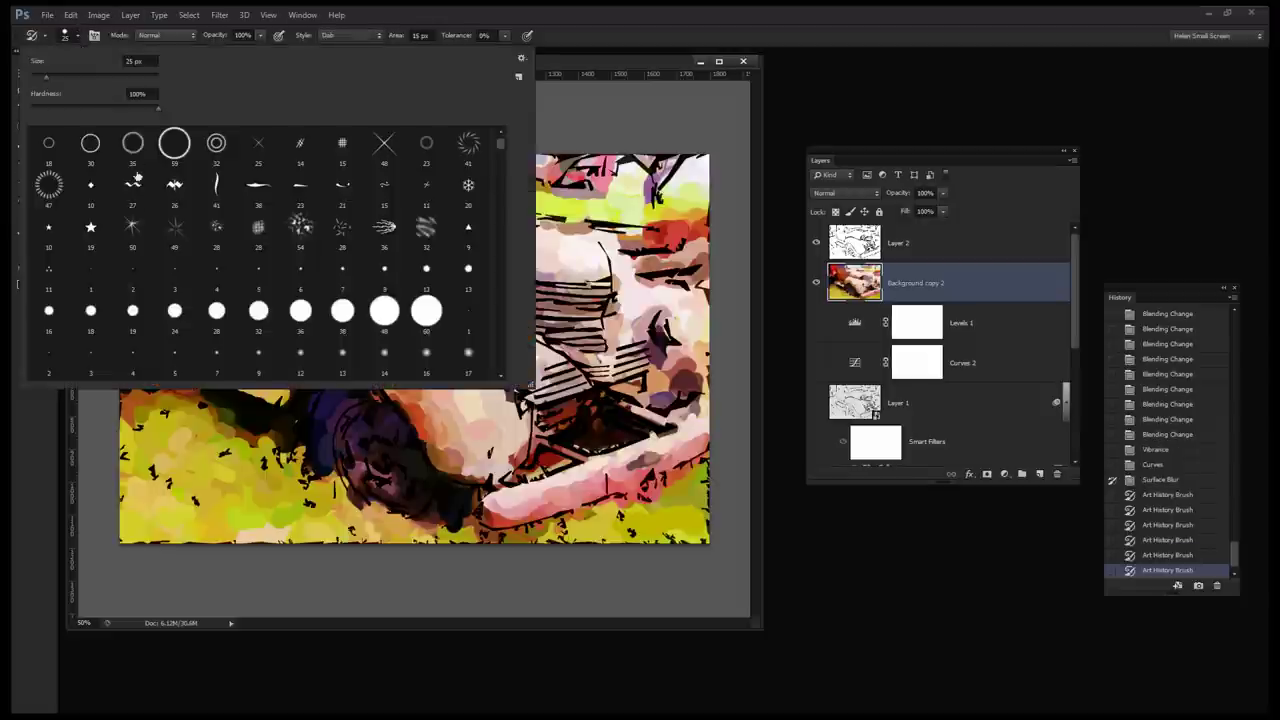
pyautogui.doubleClick(258, 312)
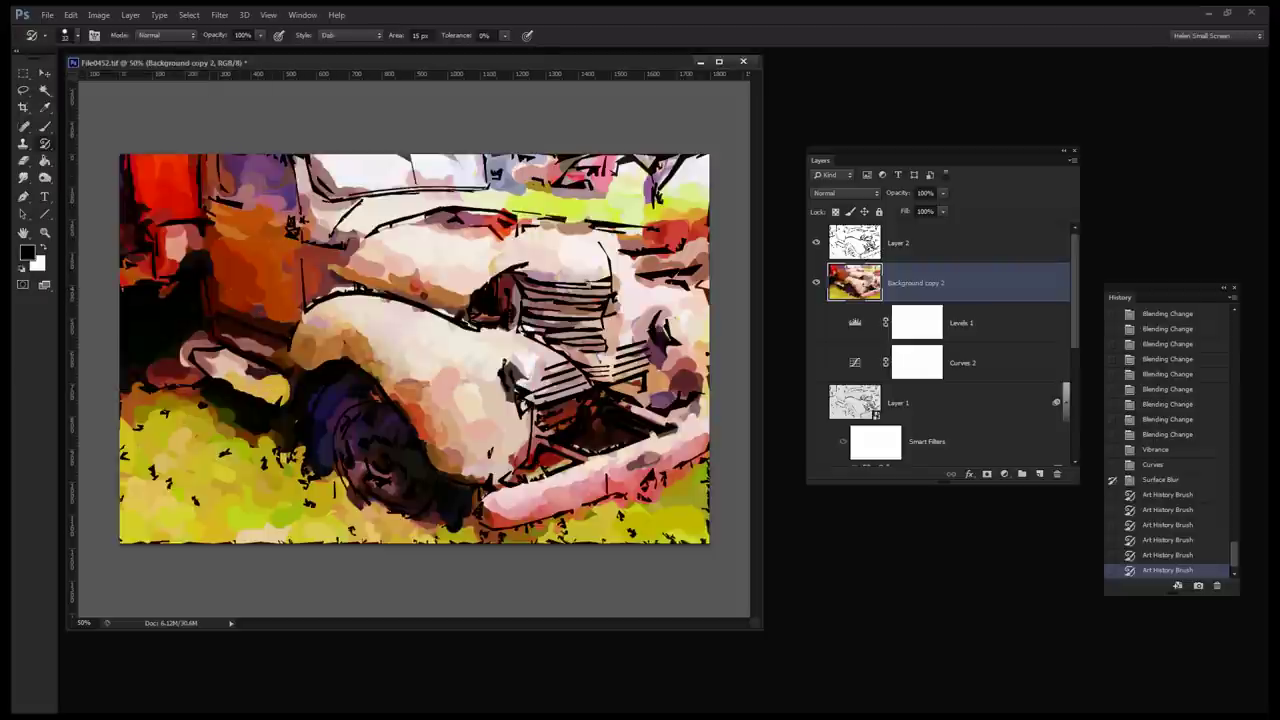
# Load the Impressionist tool preset and repaint the truck's sides, hood, tire and fender.
pyautogui.click(44, 37)
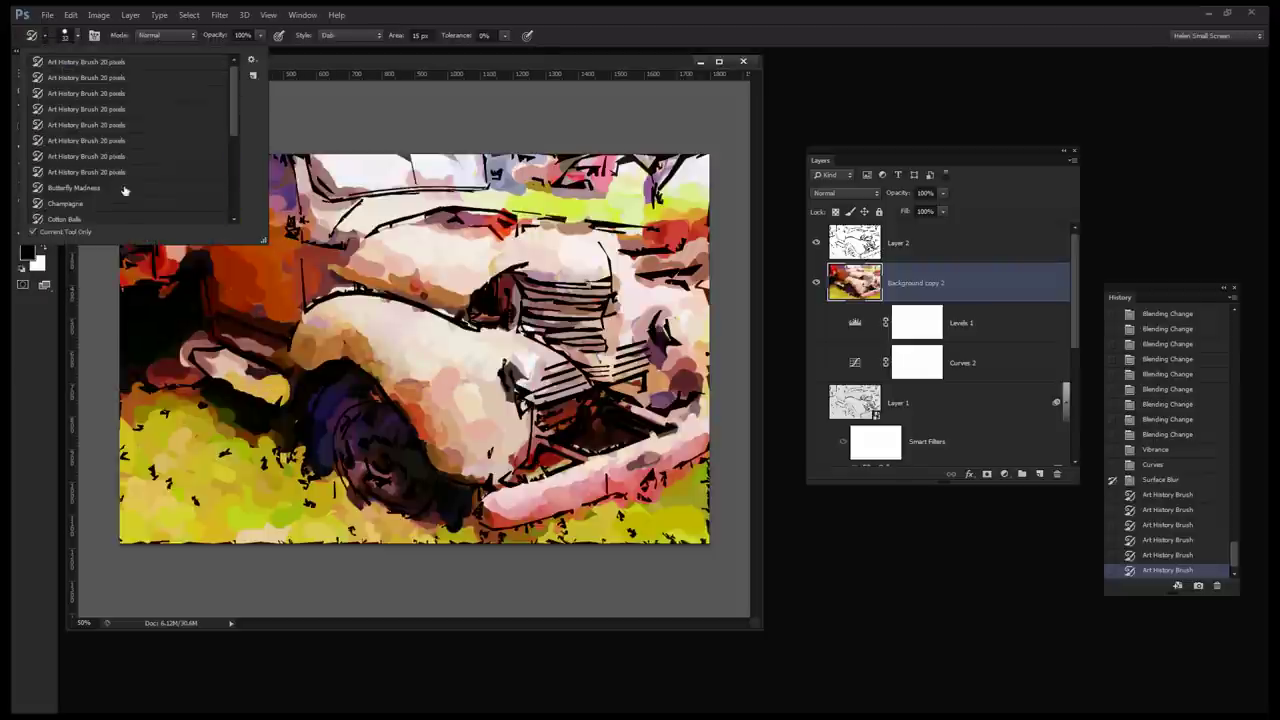
pyautogui.moveTo(229, 126); pyautogui.dragTo(235, 187)
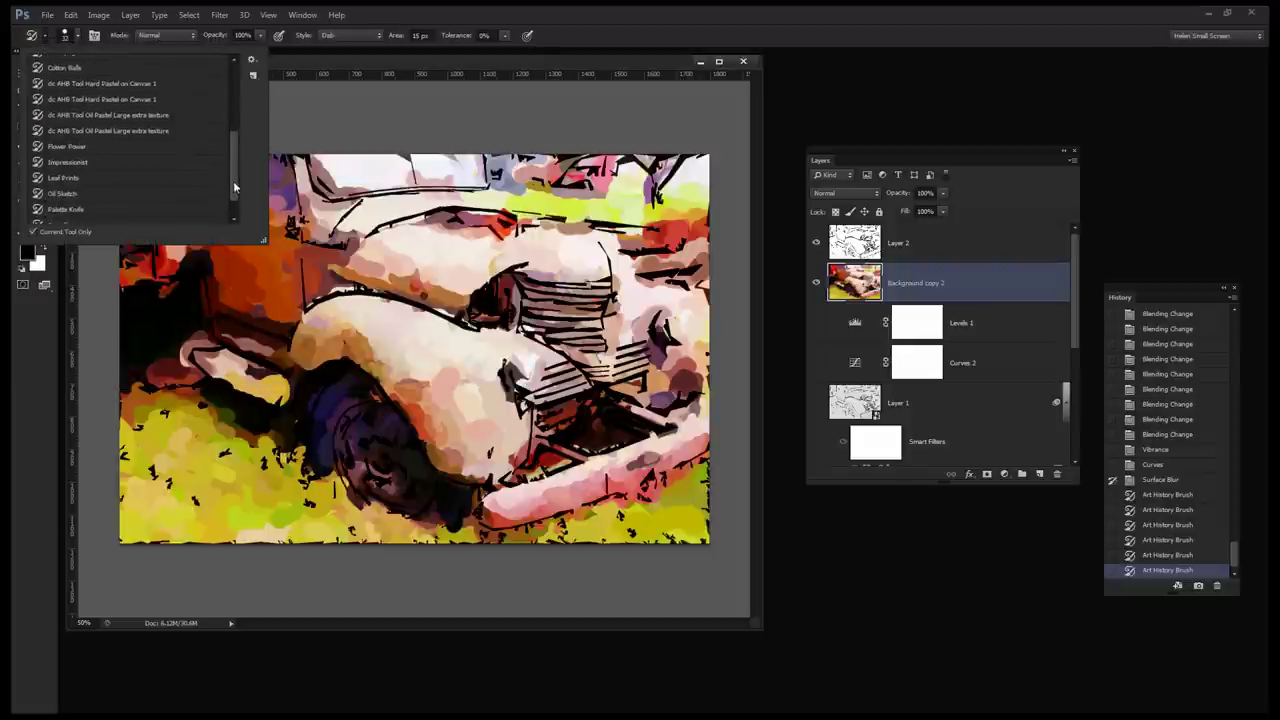
pyautogui.click(251, 60)
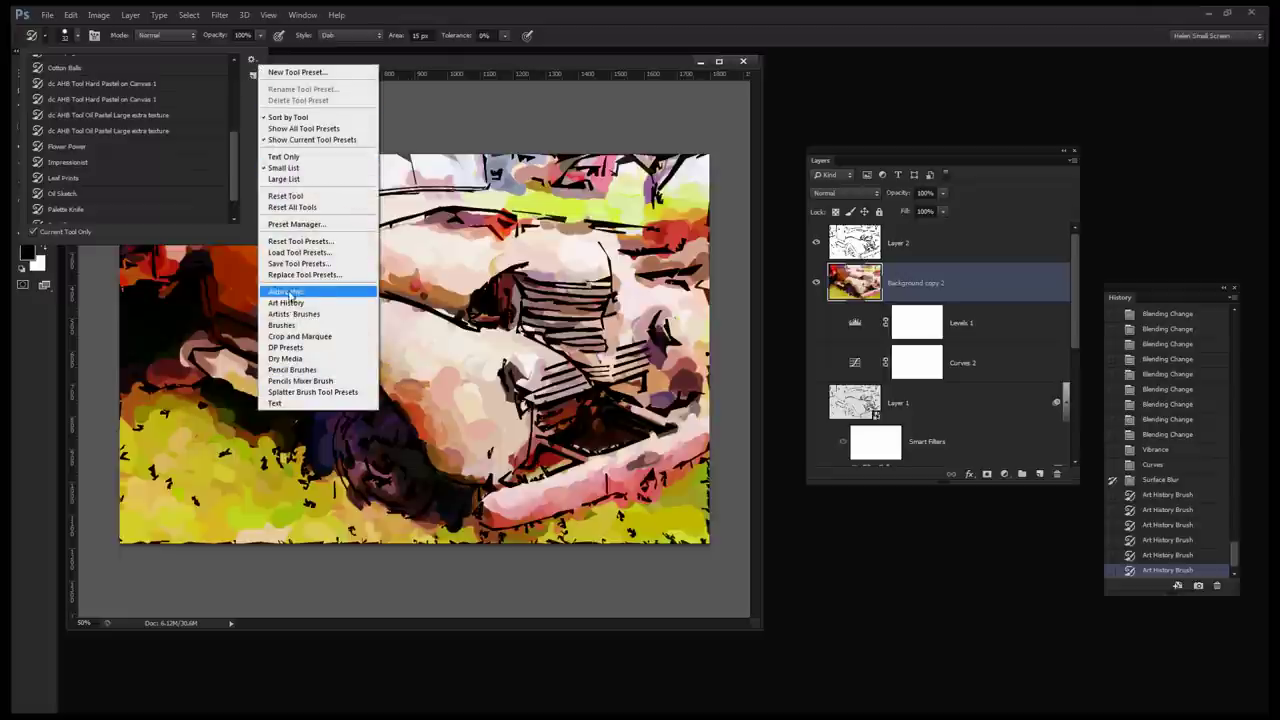
pyautogui.click(97, 167)
pyautogui.click(80, 162)
pyautogui.click(372, 254)
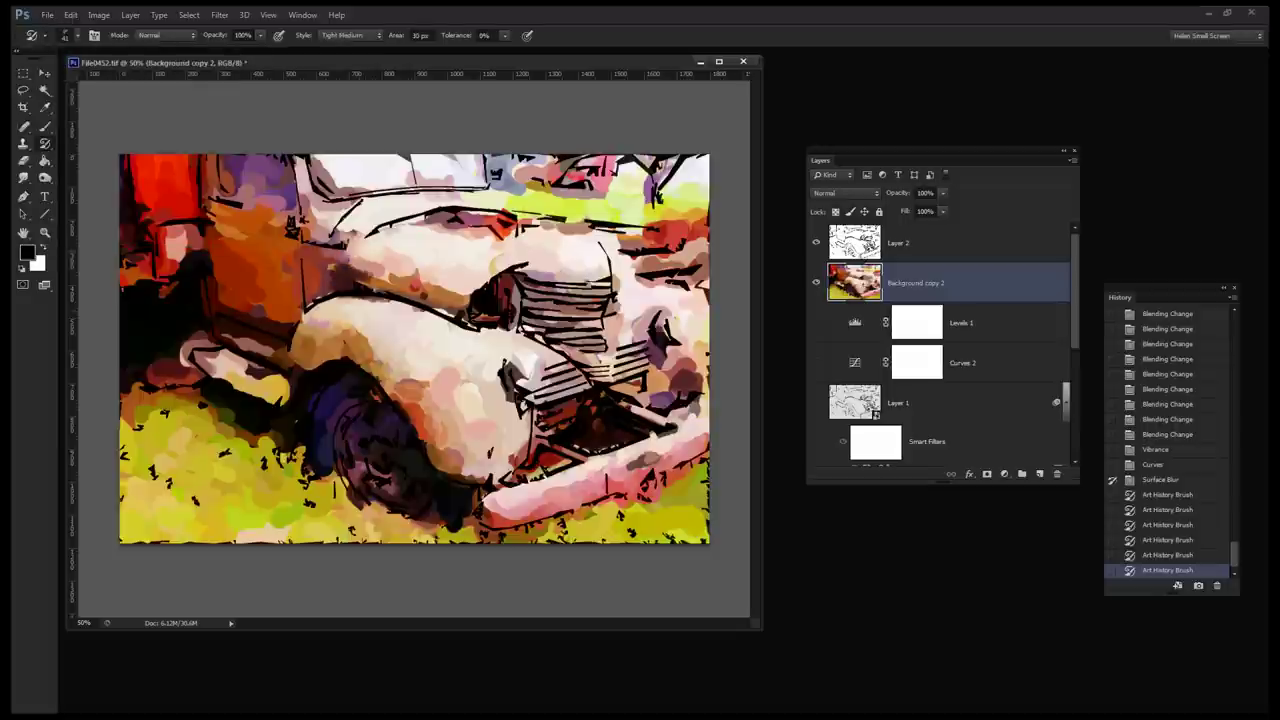
pyautogui.moveTo(140, 190)
pyautogui.mouseDown()
pyautogui.moveTo(186, 176)
pyautogui.moveTo(260, 230)
pyautogui.moveTo(345, 195)
pyautogui.moveTo(210, 350)
pyautogui.moveTo(216, 413)
pyautogui.moveTo(396, 304)
pyautogui.moveTo(362, 358)
pyautogui.moveTo(446, 351)
pyautogui.mouseUp()
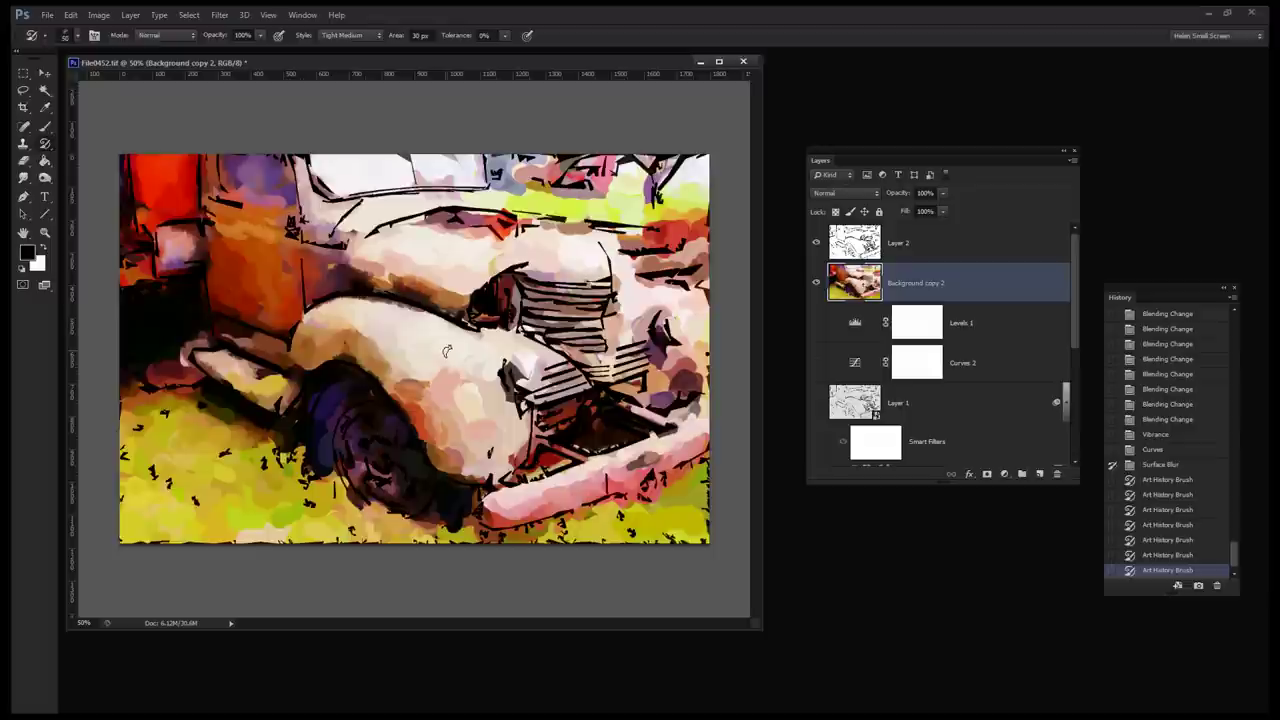
pyautogui.moveTo(442, 285)
pyautogui.mouseDown()
pyautogui.moveTo(613, 205)
pyautogui.moveTo(395, 182)
pyautogui.mouseUp()
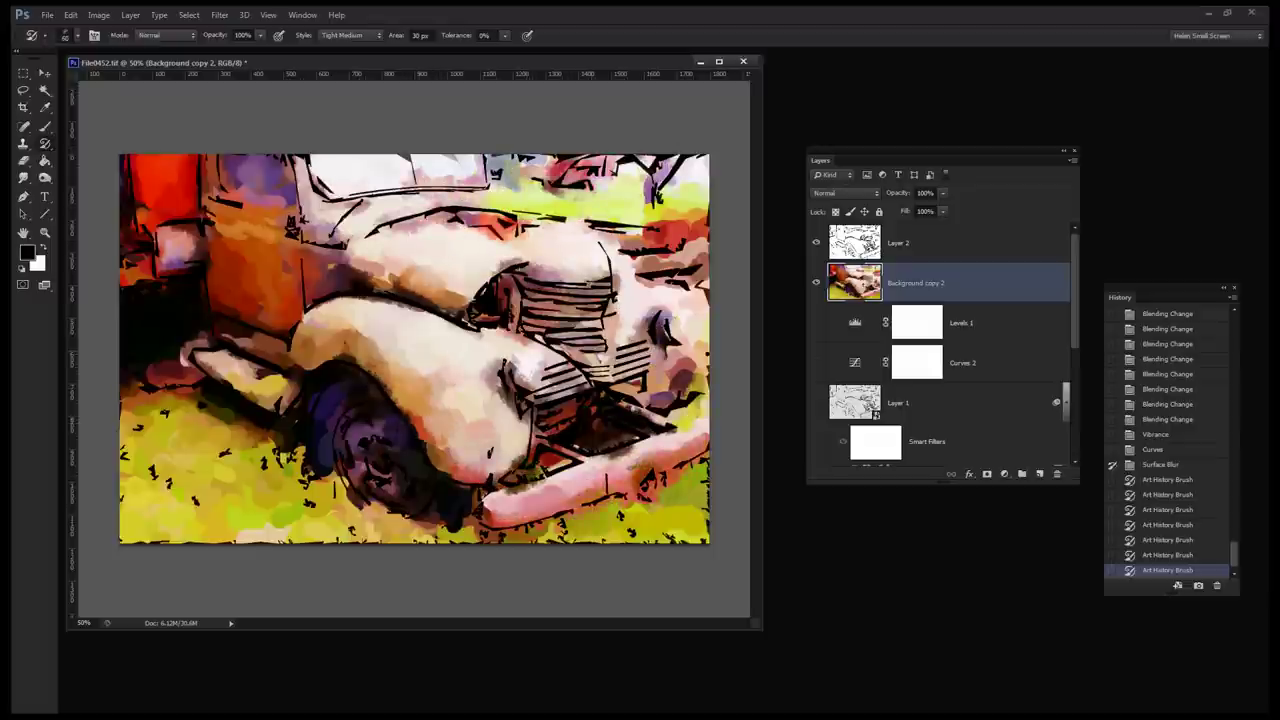
pyautogui.moveTo(430, 455)
pyautogui.mouseDown()
pyautogui.moveTo(355, 430)
pyautogui.moveTo(310, 310)
pyautogui.mouseUp()
# Choose the Palette Knife preset and repaint the fender, wheel, hood, grille and bumper.
pyautogui.click(46, 38)
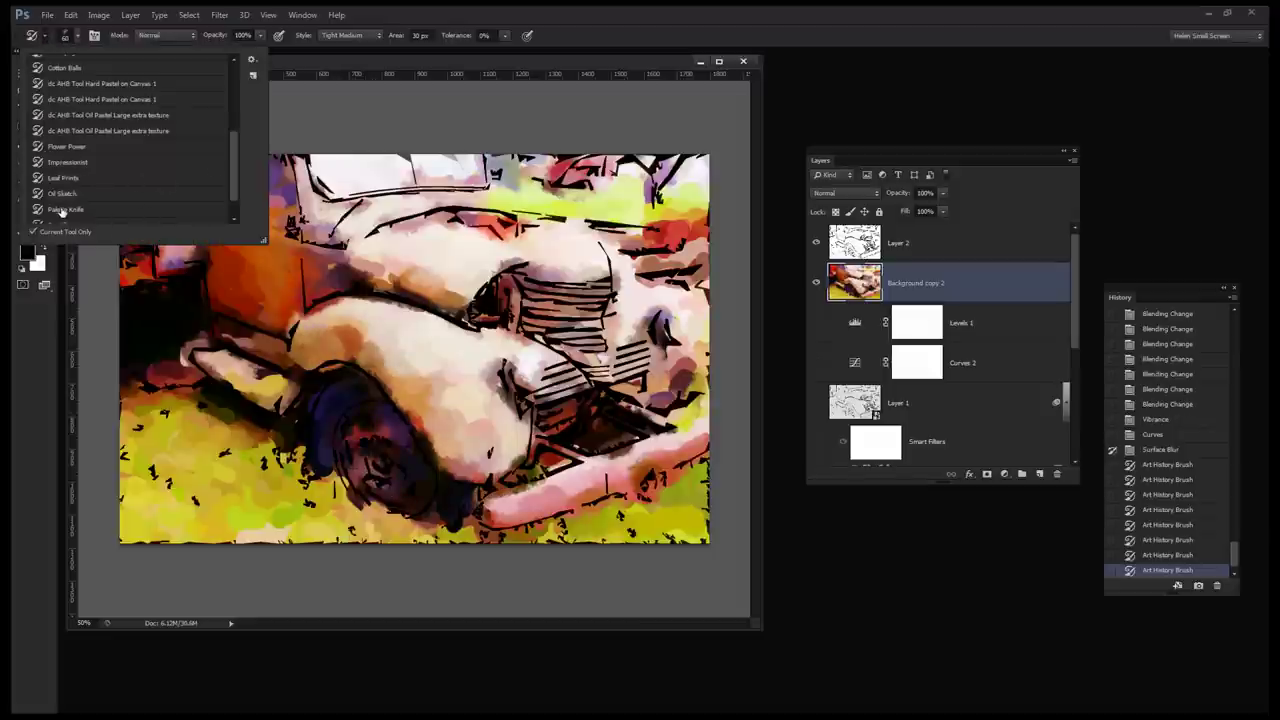
pyautogui.click(62, 210)
pyautogui.click(250, 233)
pyautogui.moveTo(250, 233)
pyautogui.mouseDown()
pyautogui.moveTo(265, 238)
pyautogui.moveTo(250, 233)
pyautogui.moveTo(285, 210)
pyautogui.moveTo(262, 190)
pyautogui.moveTo(290, 195)
pyautogui.moveTo(262, 200)
pyautogui.mouseUp()
pyautogui.moveTo(212, 290)
pyautogui.mouseDown()
pyautogui.moveTo(250, 370)
pyautogui.moveTo(200, 400)
pyautogui.moveTo(430, 480)
pyautogui.moveTo(640, 440)
pyautogui.moveTo(500, 380)
pyautogui.moveTo(670, 310)
pyautogui.moveTo(390, 268)
pyautogui.moveTo(530, 220)
pyautogui.moveTo(560, 165)
pyautogui.moveTo(135, 208)
pyautogui.mouseUp()
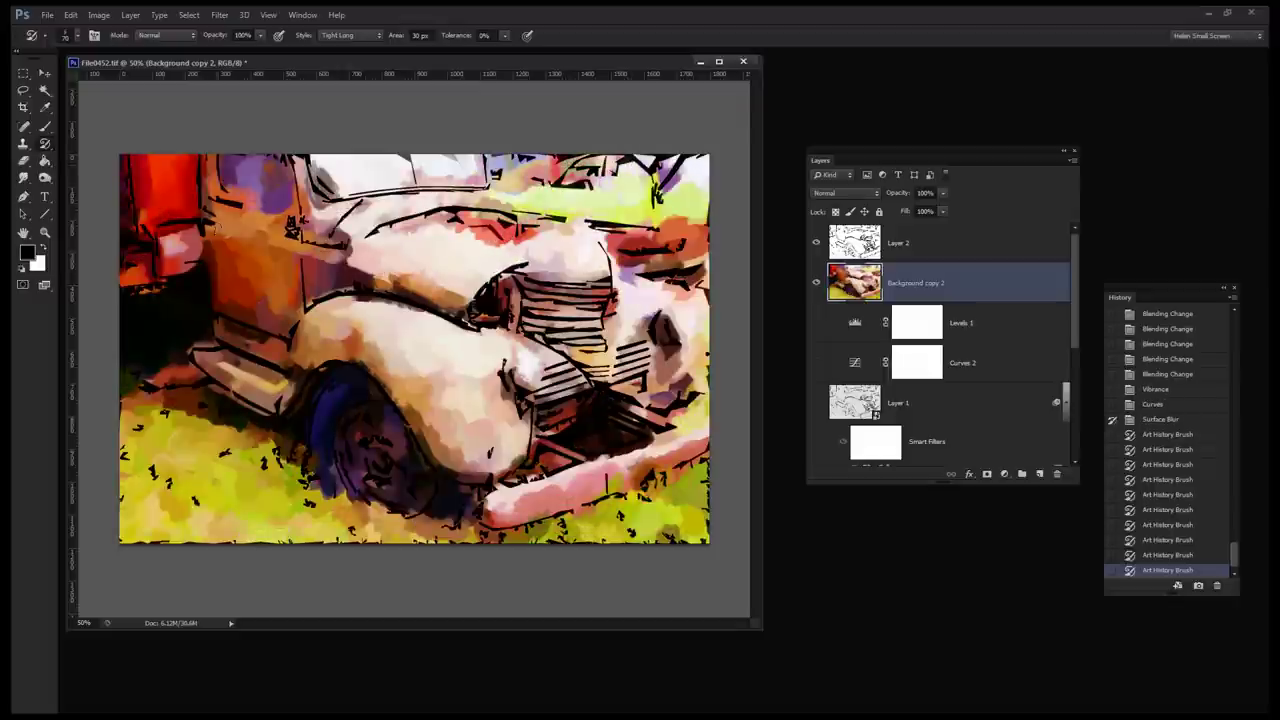
pyautogui.moveTo(313, 214)
pyautogui.mouseDown()
pyautogui.moveTo(480, 310)
pyautogui.moveTo(358, 250)
pyautogui.moveTo(468, 308)
pyautogui.moveTo(312, 324)
pyautogui.moveTo(345, 318)
pyautogui.moveTo(320, 370)
pyautogui.moveTo(390, 365)
pyautogui.moveTo(457, 446)
pyautogui.moveTo(560, 448)
pyautogui.moveTo(400, 420)
pyautogui.moveTo(370, 435)
pyautogui.moveTo(415, 515)
pyautogui.moveTo(418, 495)
pyautogui.moveTo(561, 487)
pyautogui.moveTo(620, 460)
pyautogui.moveTo(500, 500)
pyautogui.moveTo(604, 507)
pyautogui.moveTo(648, 495)
pyautogui.mouseUp()
pyautogui.moveTo(700, 435)
pyautogui.mouseDown()
pyautogui.moveTo(640, 450)
pyautogui.moveTo(660, 460)
pyautogui.moveTo(495, 500)
pyautogui.moveTo(650, 450)
pyautogui.moveTo(530, 480)
pyautogui.moveTo(700, 406)
pyautogui.moveTo(688, 382)
pyautogui.moveTo(645, 400)
pyautogui.moveTo(660, 340)
pyautogui.moveTo(629, 276)
pyautogui.moveTo(688, 305)
pyautogui.moveTo(640, 330)
pyautogui.moveTo(620, 320)
pyautogui.mouseUp()
pyautogui.moveTo(520, 280)
pyautogui.mouseDown()
pyautogui.moveTo(485, 300)
pyautogui.moveTo(477, 334)
pyautogui.moveTo(495, 395)
pyautogui.moveTo(545, 388)
pyautogui.moveTo(530, 350)
pyautogui.moveTo(520, 368)
pyautogui.moveTo(535, 375)
pyautogui.moveTo(521, 345)
pyautogui.moveTo(540, 370)
pyautogui.moveTo(550, 350)
pyautogui.moveTo(500, 380)
pyautogui.moveTo(558, 360)
pyautogui.moveTo(575, 380)
pyautogui.moveTo(665, 360)
pyautogui.moveTo(650, 330)
pyautogui.moveTo(690, 345)
pyautogui.moveTo(630, 232)
pyautogui.moveTo(520, 178)
pyautogui.mouseUp()
# Touch up the top-left edge, cab, door, fender, wheel, hood and windshield with palette-knife strokes.
pyautogui.moveTo(272, 160); pyautogui.dragTo(204, 175)
pyautogui.moveTo(165, 235)
pyautogui.mouseDown()
pyautogui.moveTo(232, 358)
pyautogui.moveTo(230, 385)
pyautogui.moveTo(250, 380)
pyautogui.moveTo(235, 340)
pyautogui.moveTo(256, 350)
pyautogui.moveTo(270, 300)
pyautogui.moveTo(210, 235)
pyautogui.mouseUp()
pyautogui.moveTo(329, 270)
pyautogui.mouseDown()
pyautogui.moveTo(230, 215)
pyautogui.moveTo(320, 252)
pyautogui.moveTo(275, 182)
pyautogui.moveTo(235, 165)
pyautogui.moveTo(260, 195)
pyautogui.moveTo(218, 190)
pyautogui.moveTo(135, 275)
pyautogui.moveTo(190, 408)
pyautogui.moveTo(138, 447)
pyautogui.mouseUp()
pyautogui.moveTo(440, 280)
pyautogui.mouseDown()
pyautogui.moveTo(350, 310)
pyautogui.moveTo(360, 255)
pyautogui.moveTo(450, 325)
pyautogui.mouseUp()
pyautogui.moveTo(360, 337)
pyautogui.mouseDown()
pyautogui.moveTo(435, 450)
pyautogui.moveTo(420, 525)
pyautogui.moveTo(260, 512)
pyautogui.moveTo(675, 520)
pyautogui.moveTo(697, 315)
pyautogui.mouseUp()
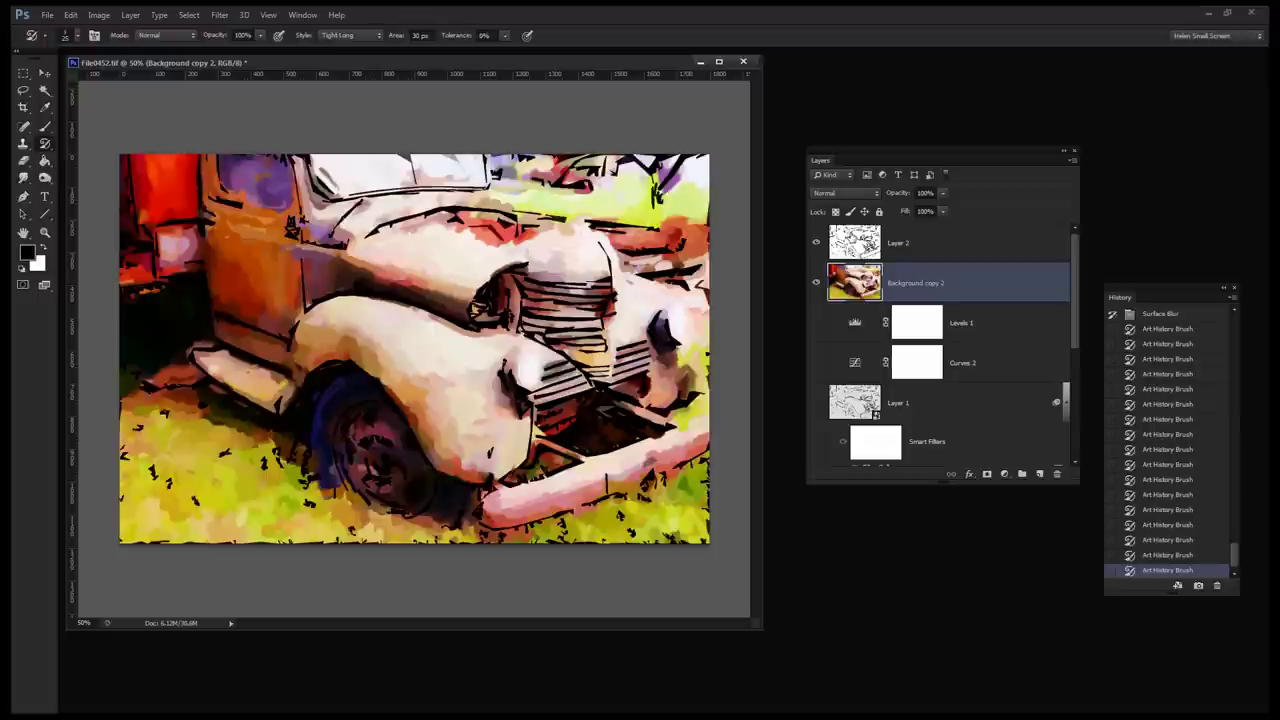
pyautogui.moveTo(495, 255)
pyautogui.mouseDown()
pyautogui.moveTo(505, 238)
pyautogui.moveTo(455, 226)
pyautogui.moveTo(515, 220)
pyautogui.moveTo(450, 215)
pyautogui.moveTo(600, 222)
pyautogui.moveTo(585, 230)
pyautogui.moveTo(568, 300)
pyautogui.moveTo(585, 345)
pyautogui.mouseUp()
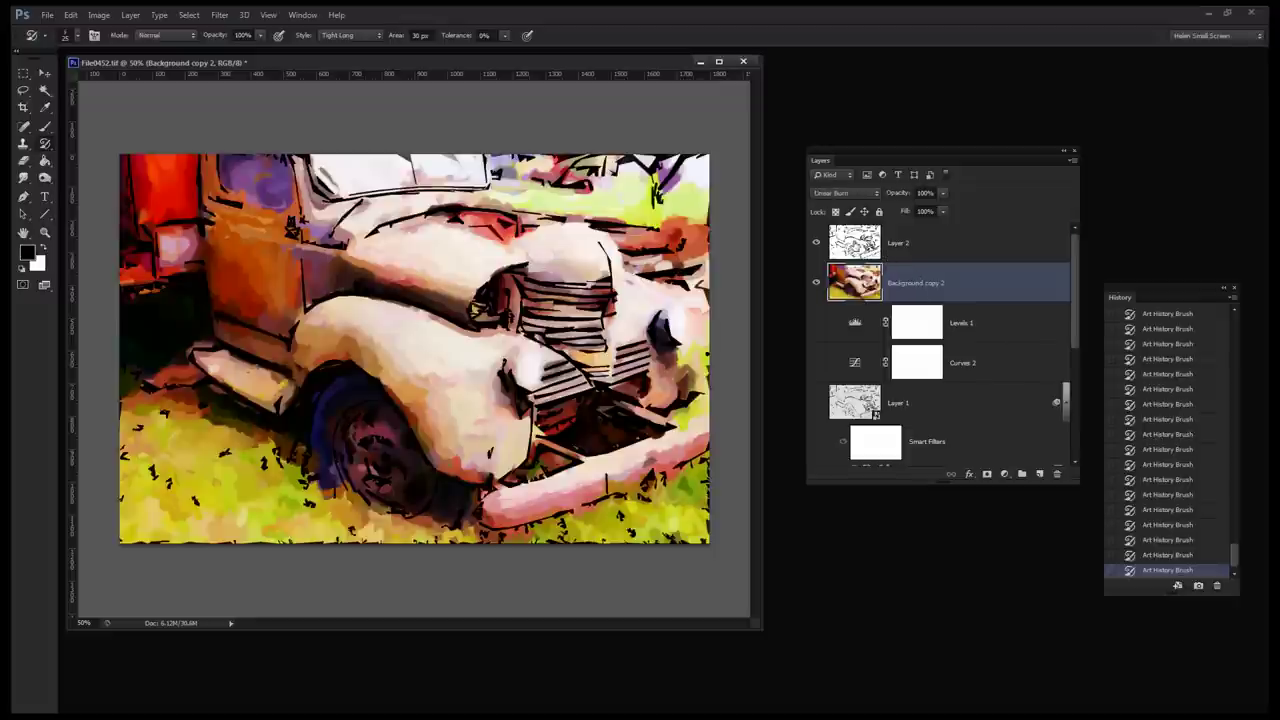
# Reset Layer 2 to Normal blending and move Background copy 2 above Layer 2.
pyautogui.click(884, 246)
pyautogui.click(845, 193)
pyautogui.click(829, 207)
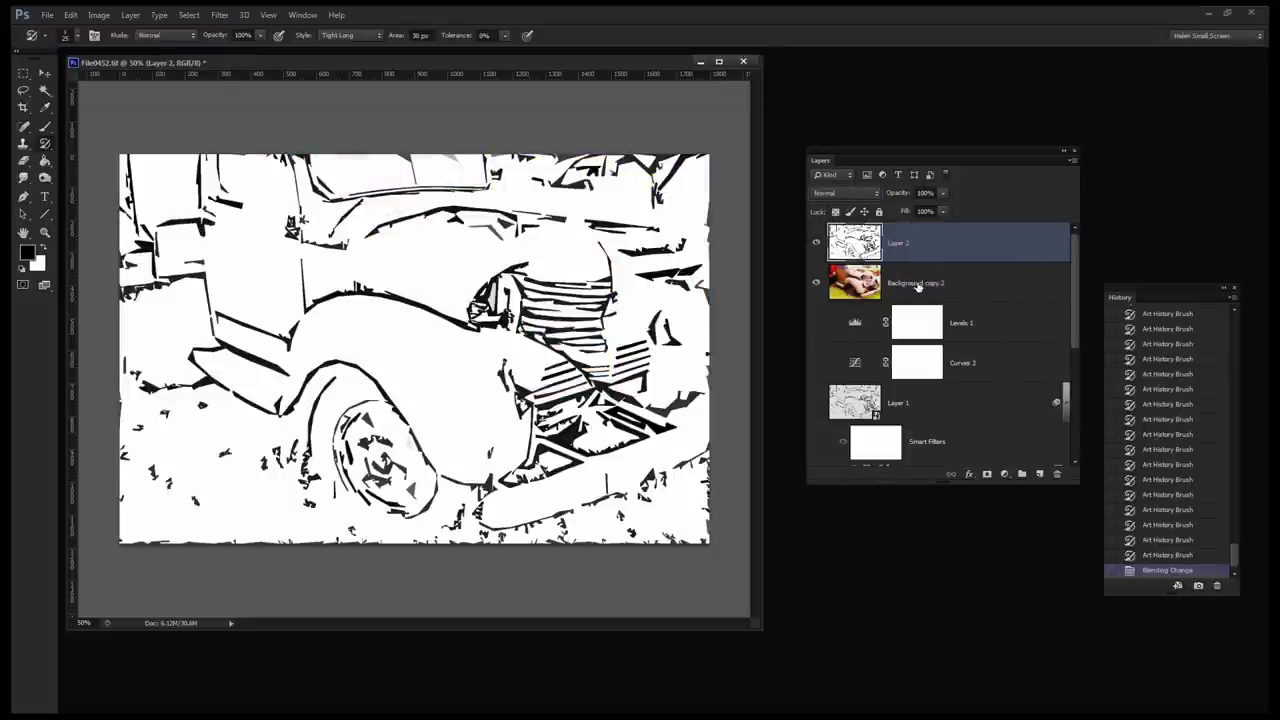
pyautogui.moveTo(917, 286); pyautogui.dragTo(918, 241)
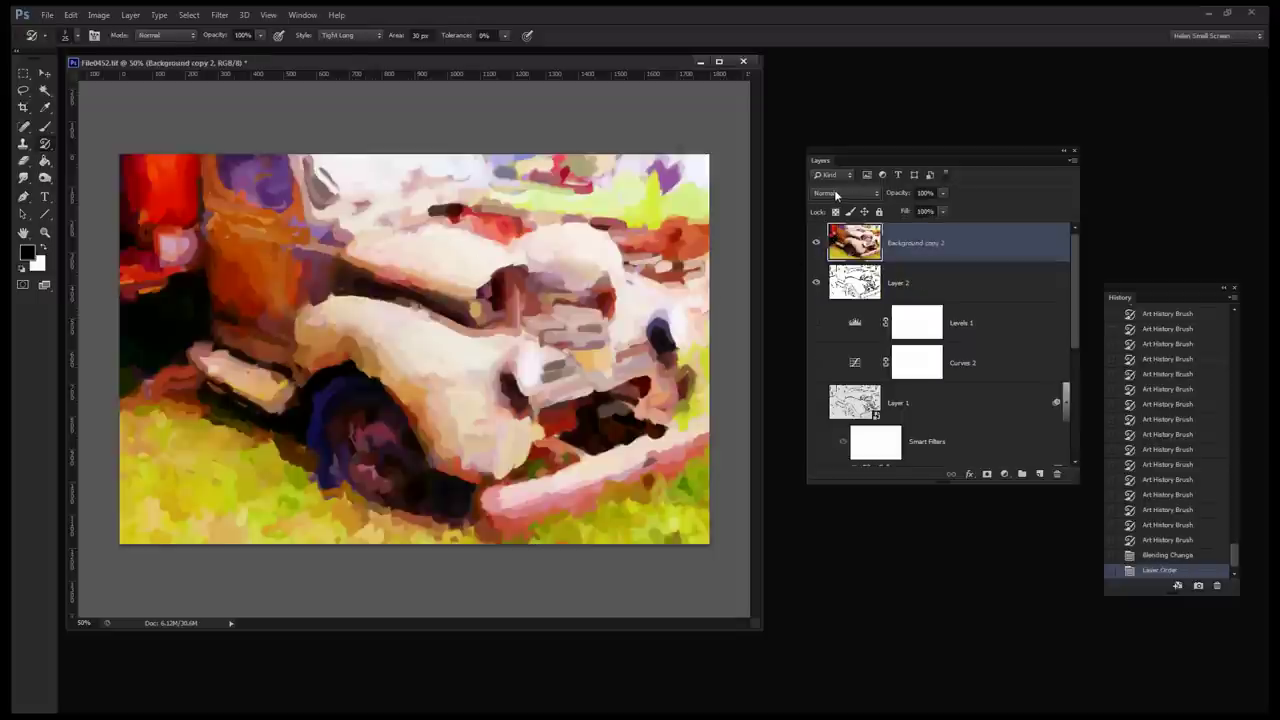
# Preview the painting layer in Dissolve, Multiply, Darker Color, Color Dodge and Linear Burn modes.
pyautogui.click(834, 192)
pyautogui.click(834, 207)
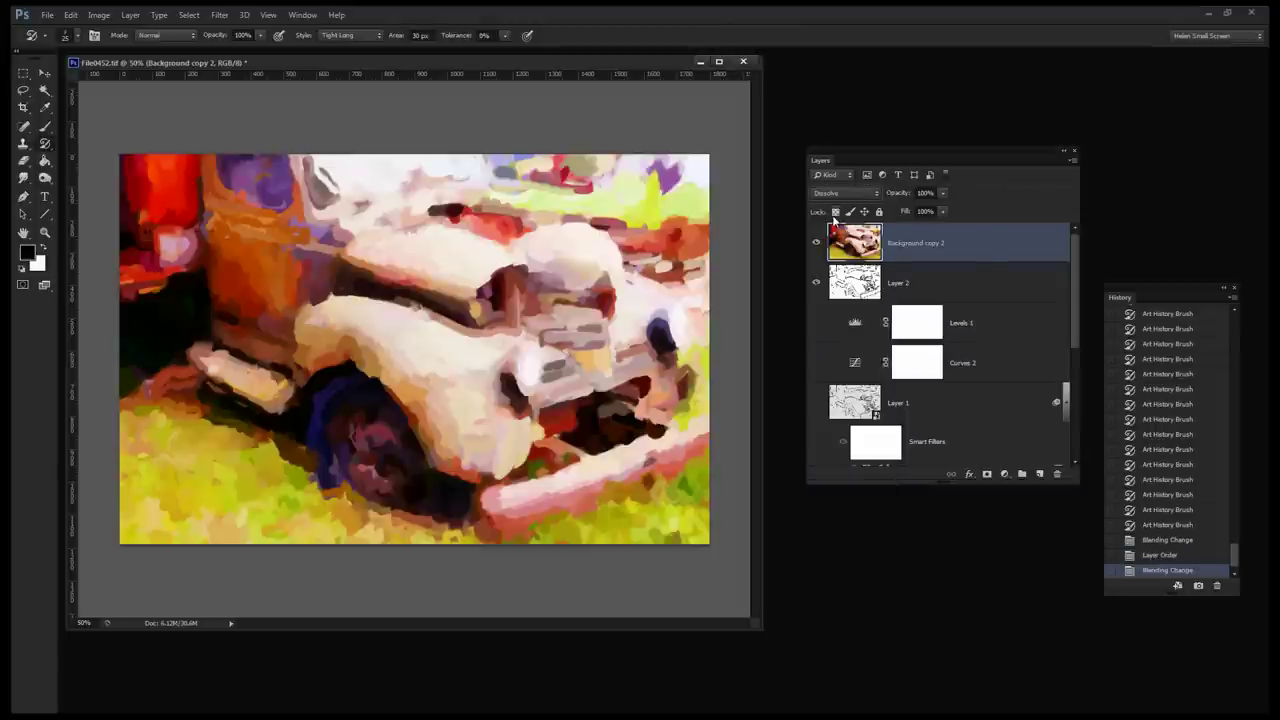
pyautogui.press('Down')
pyautogui.press('Down')
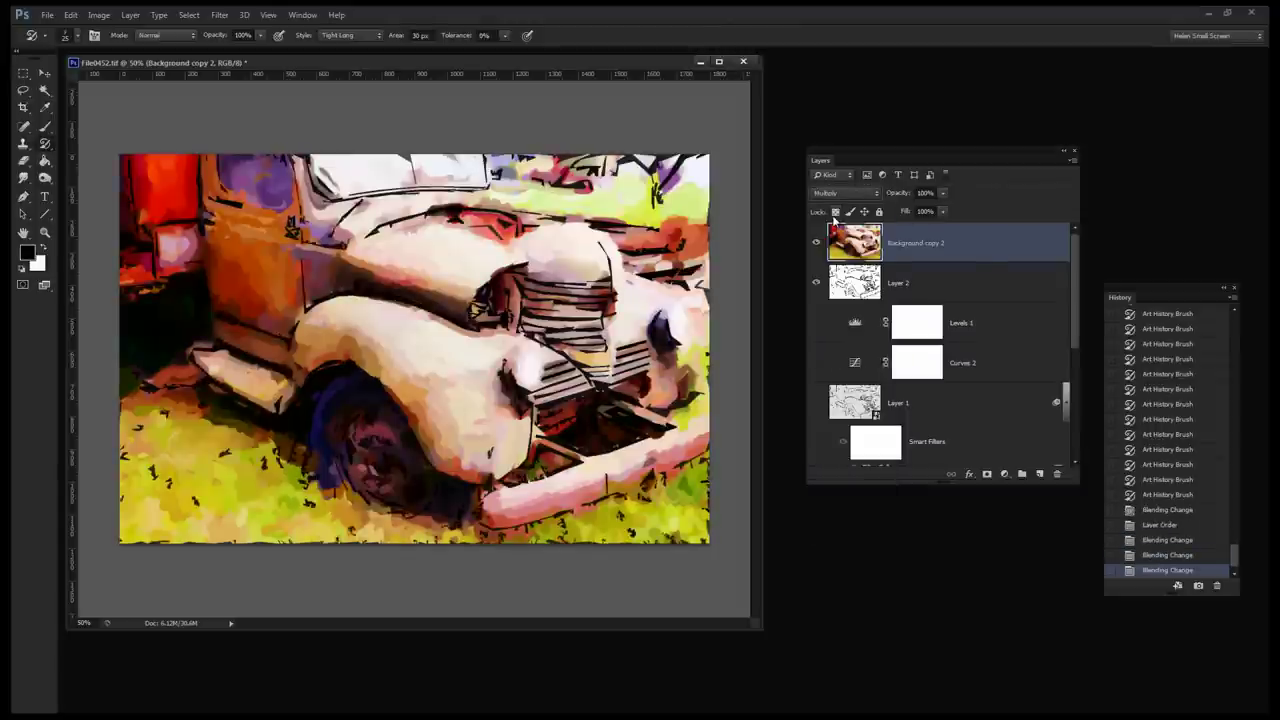
pyautogui.press('Down')
pyautogui.press('Down')
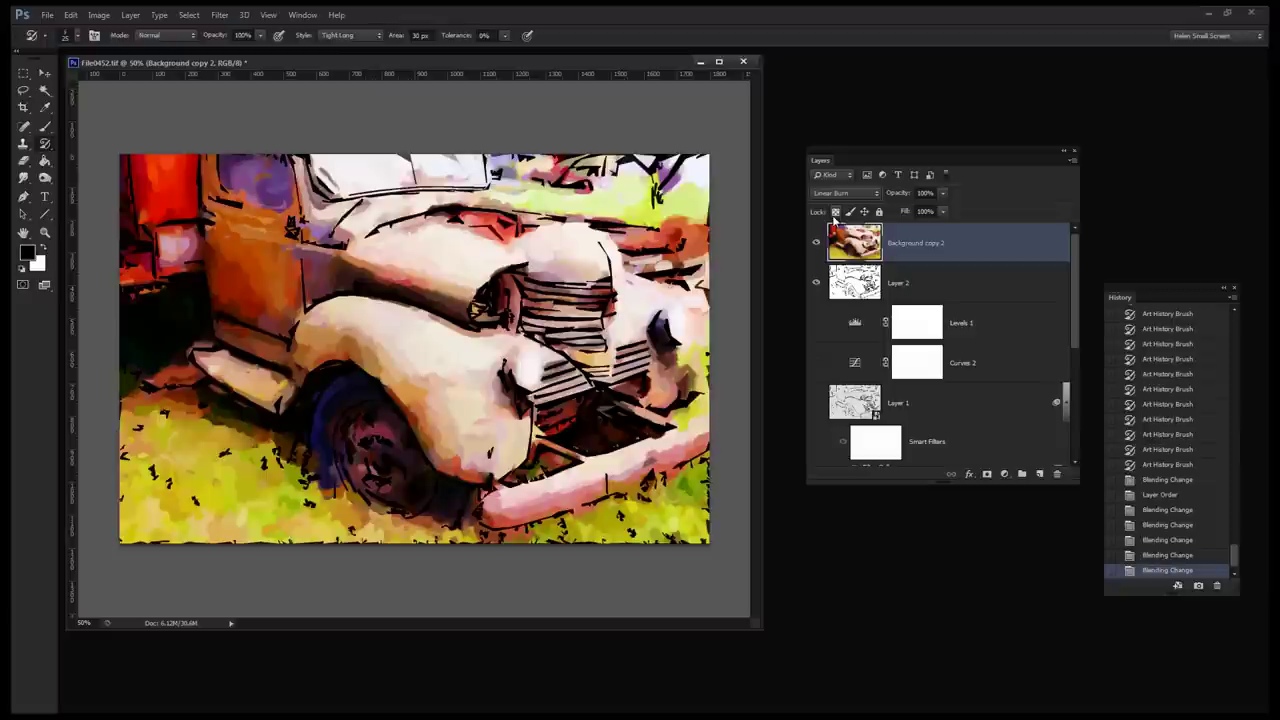
pyautogui.press('Down')
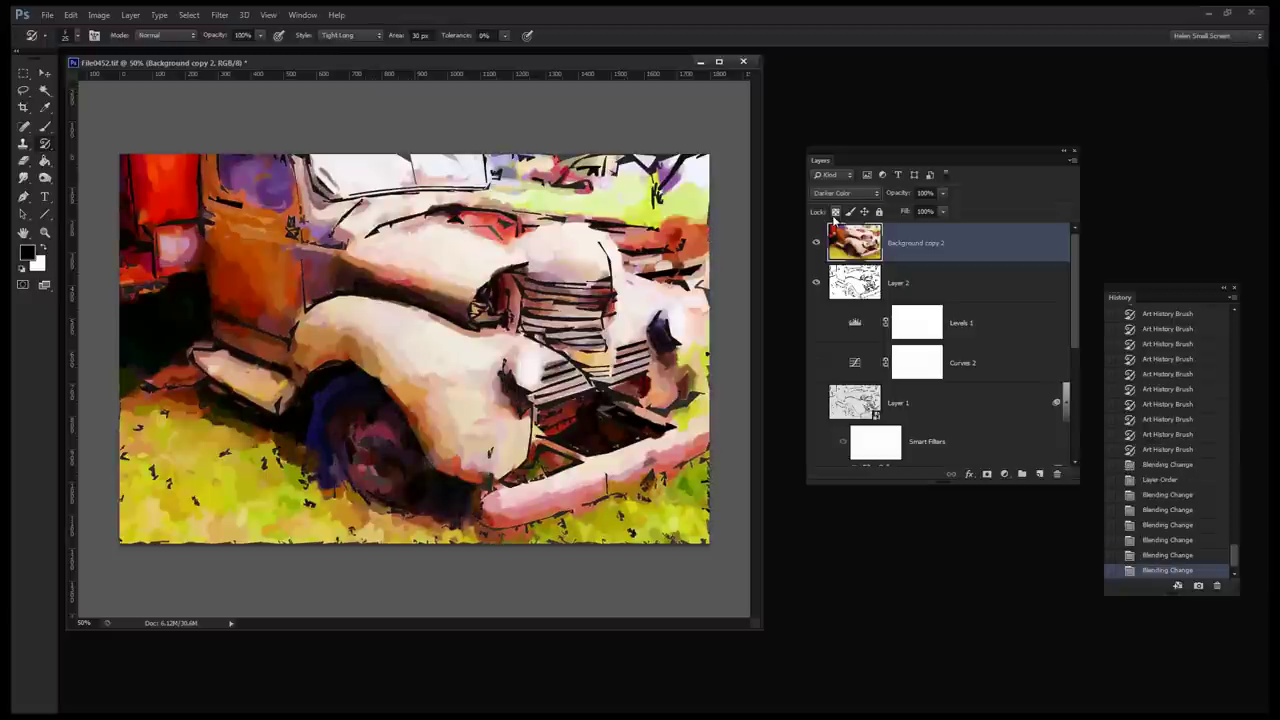
pyautogui.press('Down')
pyautogui.press('Down')
pyautogui.press('Down')
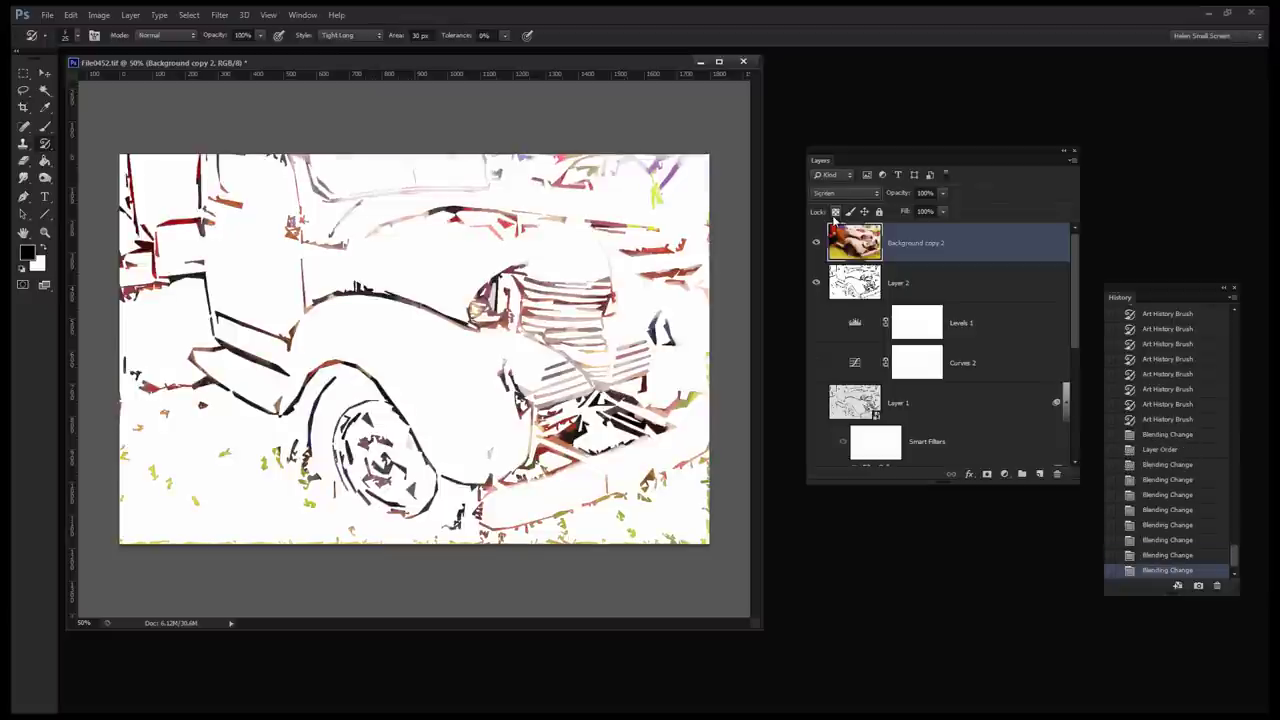
pyautogui.press('Up')
pyautogui.press('Up')
pyautogui.press('Up')
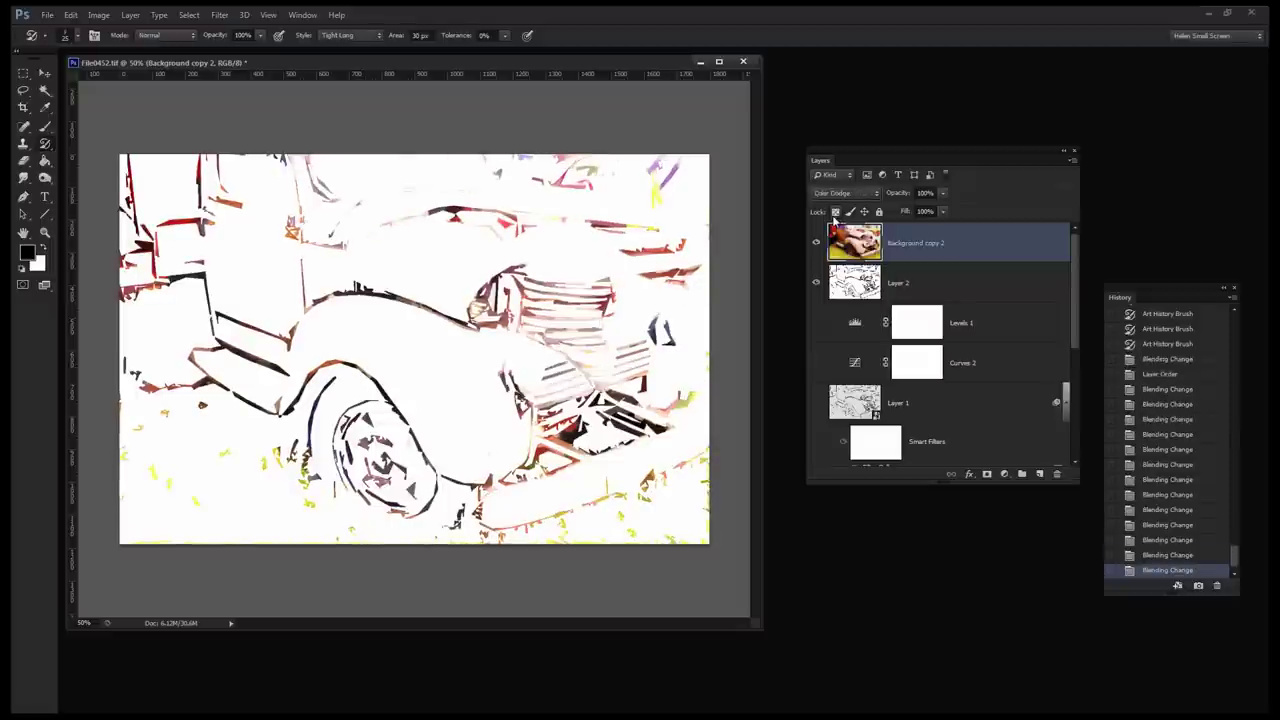
pyautogui.press('Up')
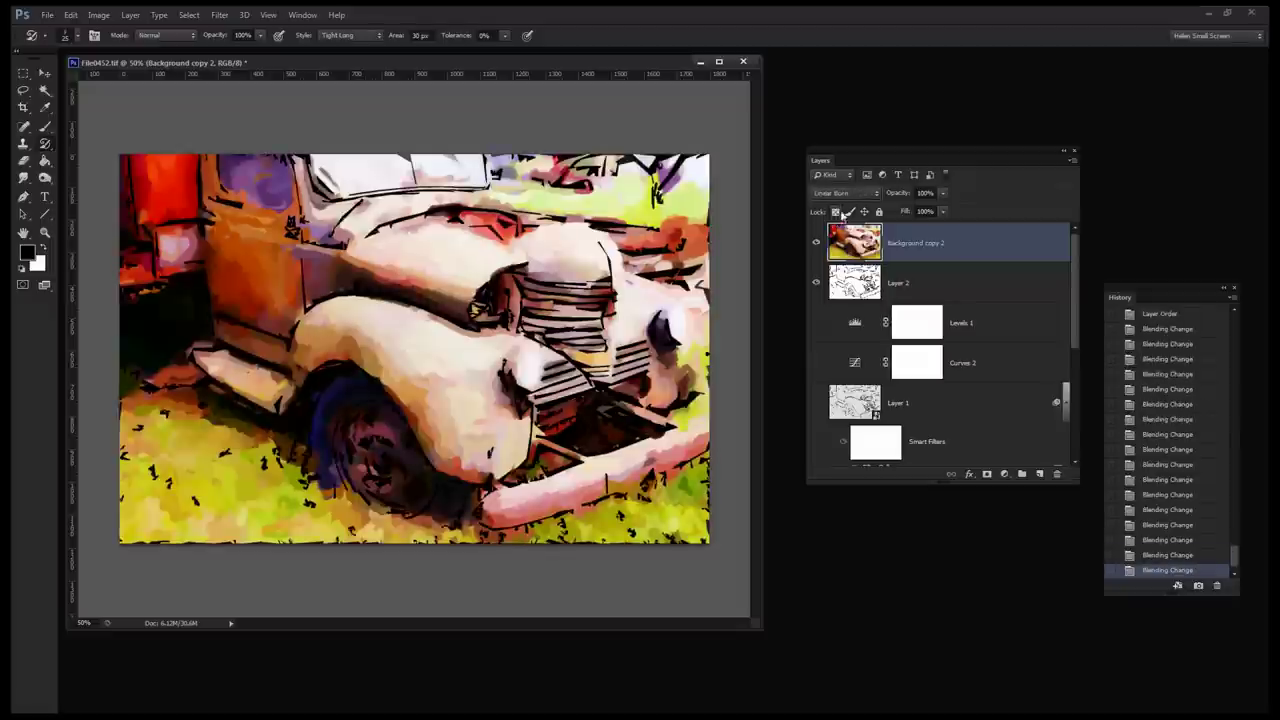
# Try Darken, Color Burn, Linear Burn and Darker Color blend modes on the painting layer.
pyautogui.click(845, 193)
pyautogui.click(825, 243)
pyautogui.press('Down')
pyautogui.press('Down')
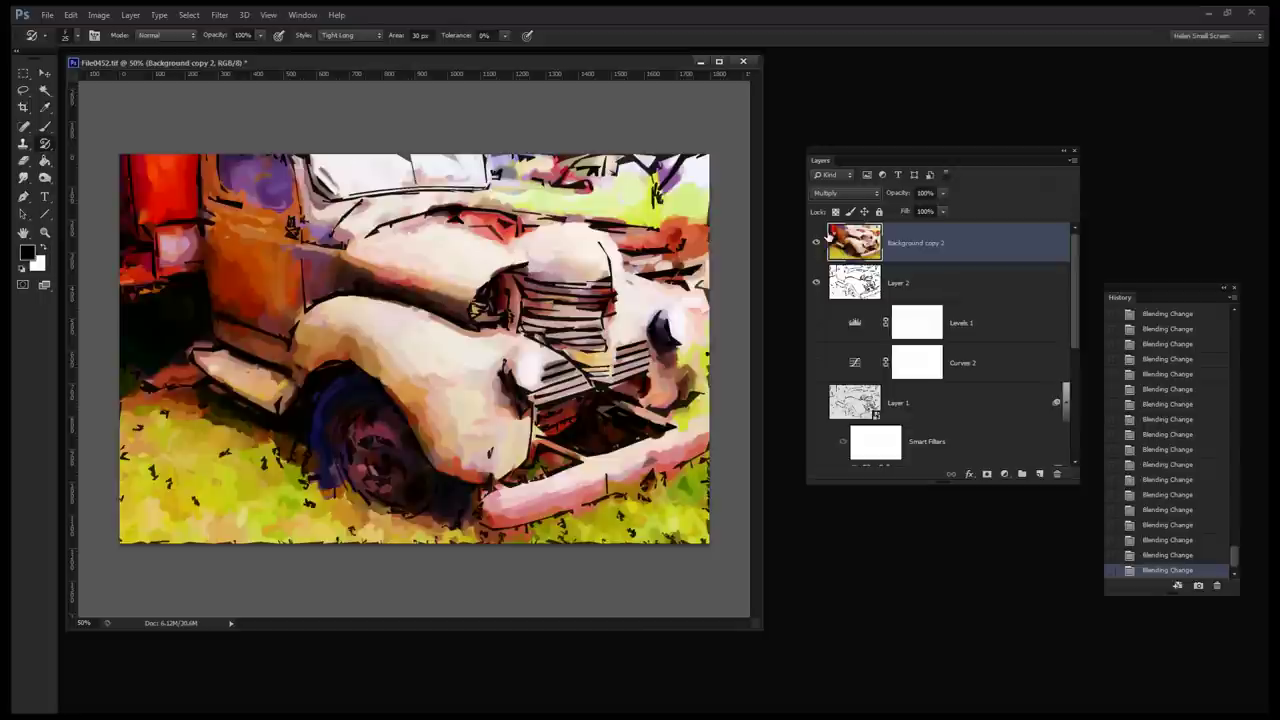
pyautogui.press('Down')
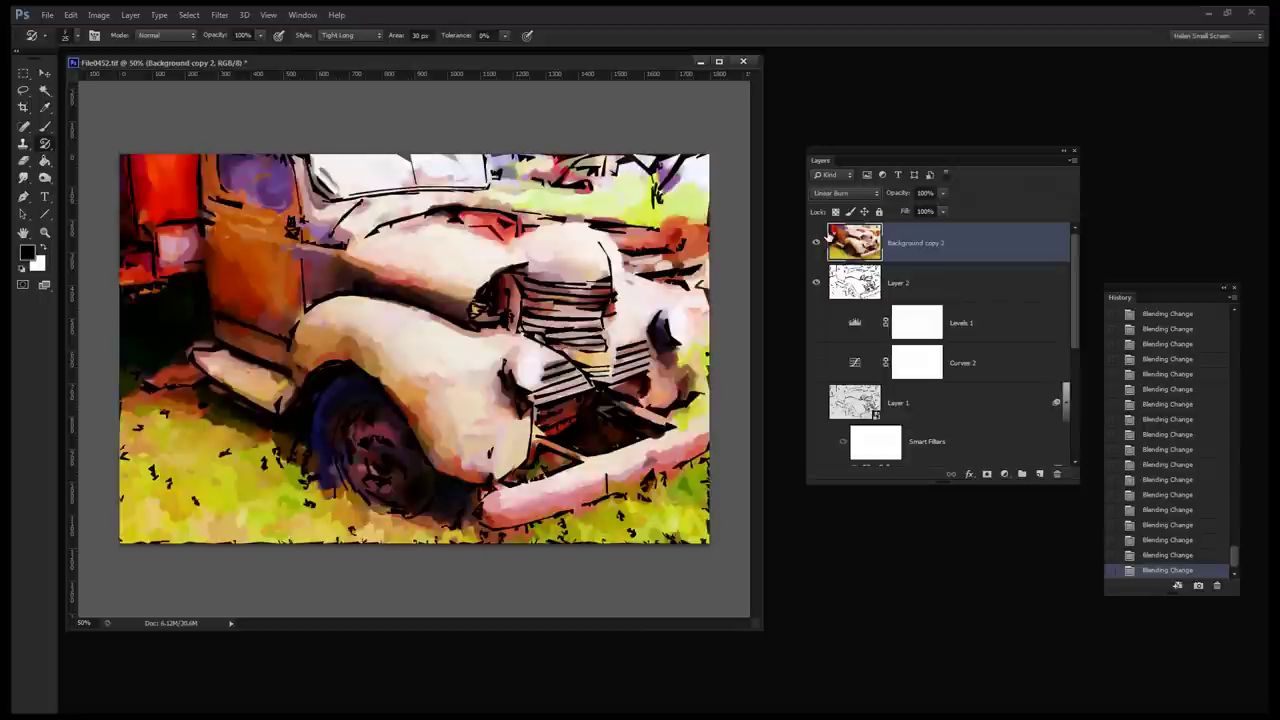
pyautogui.press('Down')
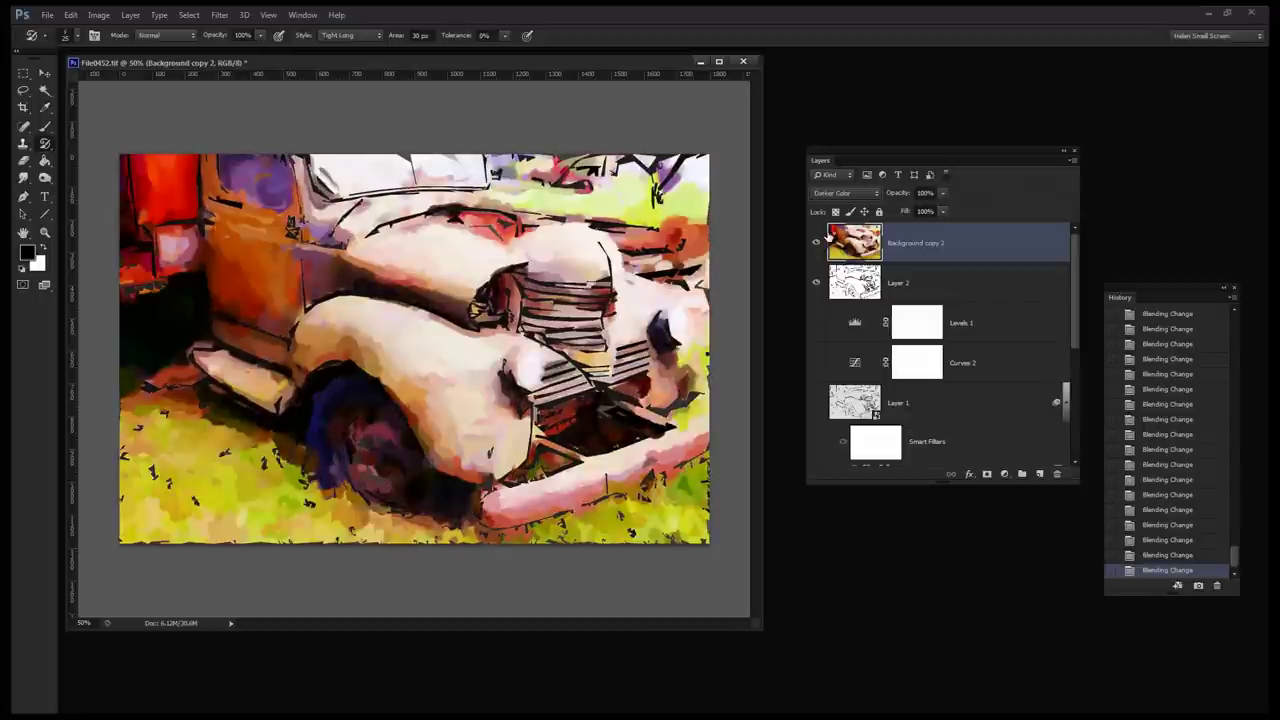
# Try Overlay, Hard Light, Pin Light and Hard Mix blend modes on the painting layer.
pyautogui.click(849, 196)
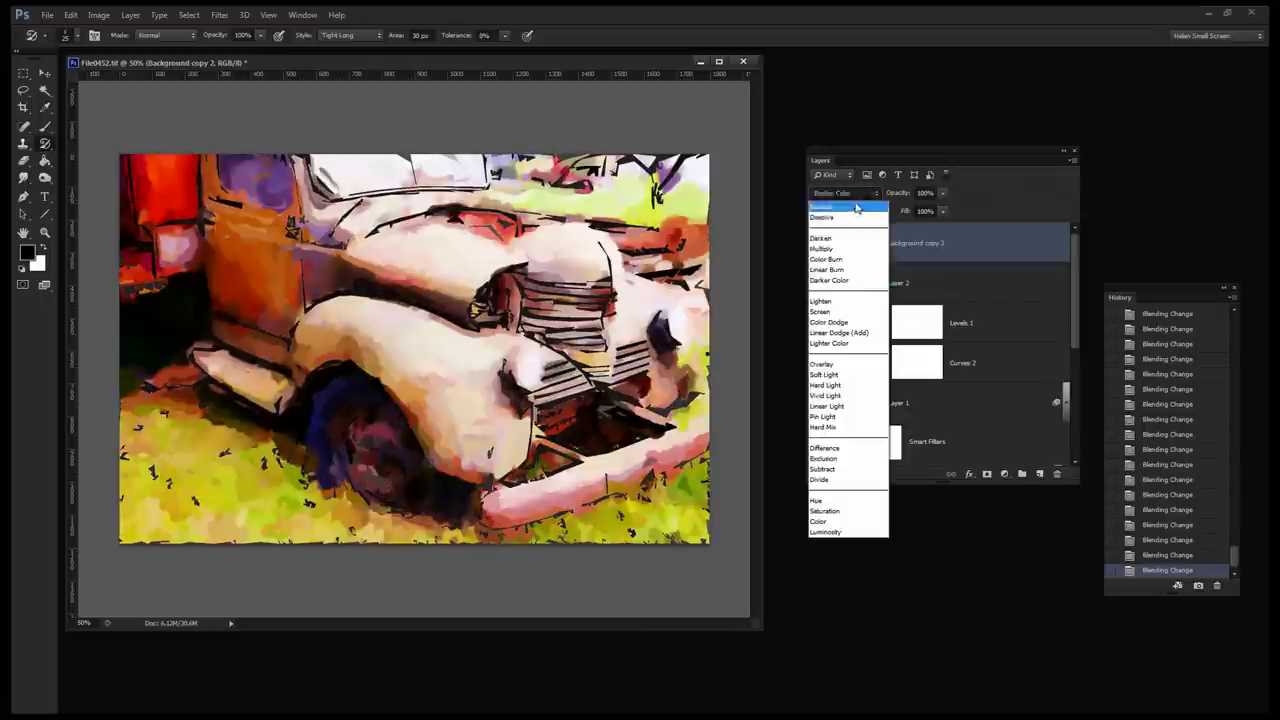
pyautogui.click(828, 368)
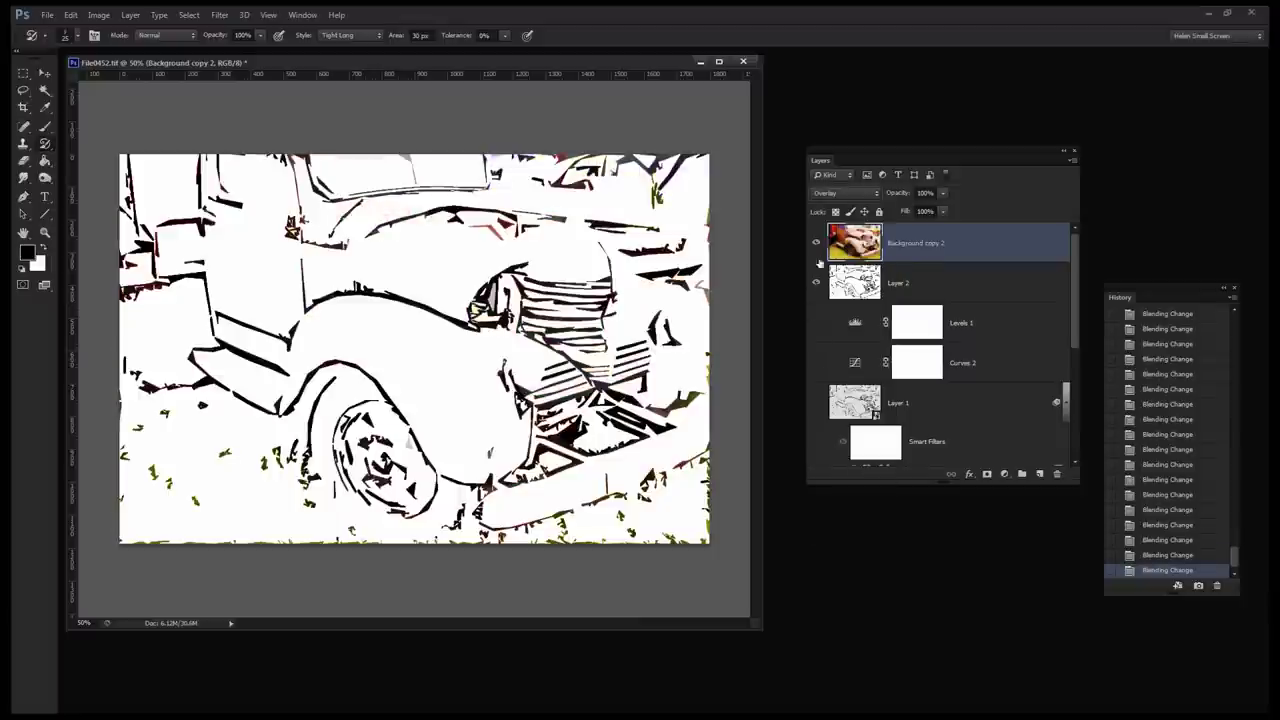
pyautogui.press('Down')
pyautogui.press('Down')
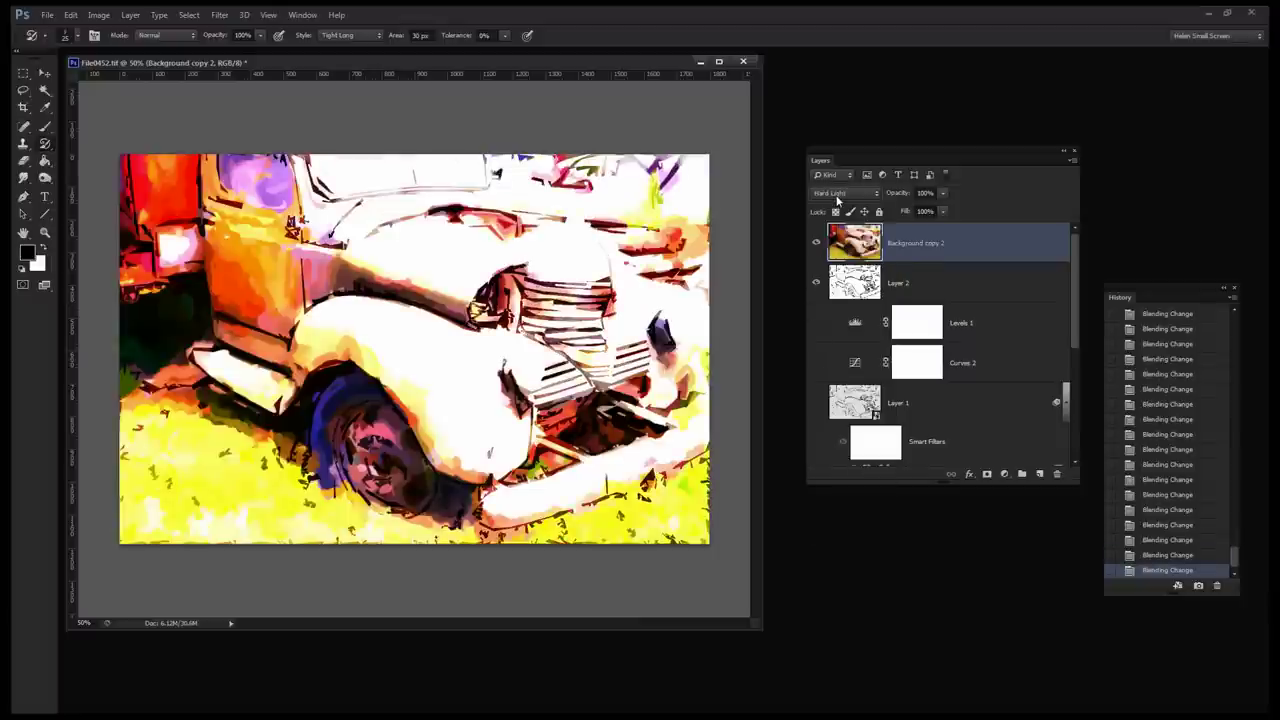
pyautogui.press('Down')
pyautogui.press('Down')
pyautogui.press('Down')
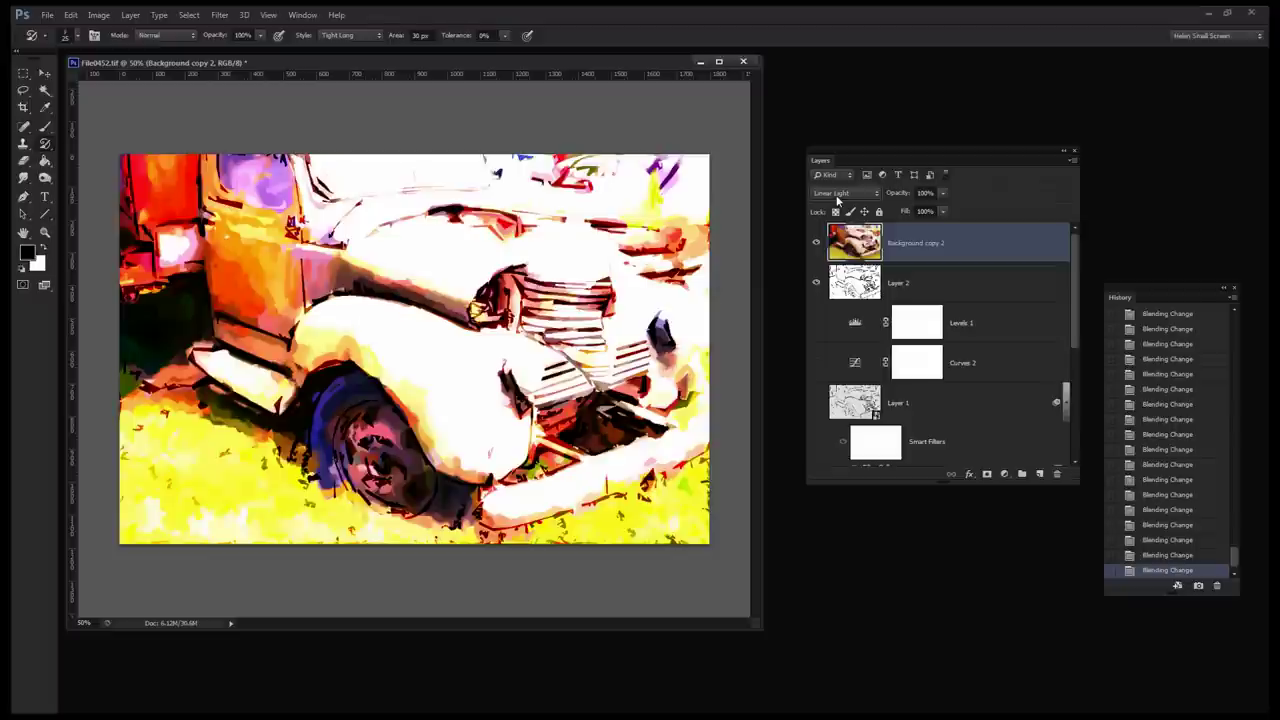
pyautogui.press('Down')
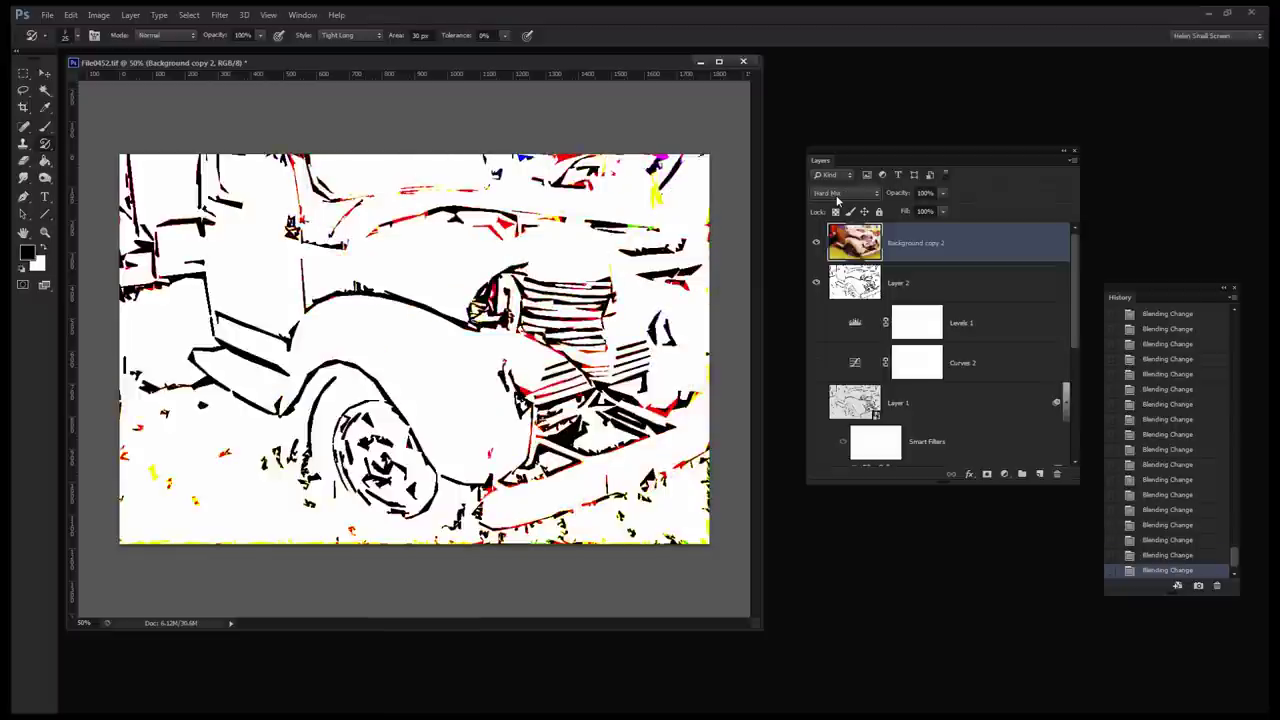
# Settle the painting layer on Multiply blending, stepping from Darken.
pyautogui.click(838, 197)
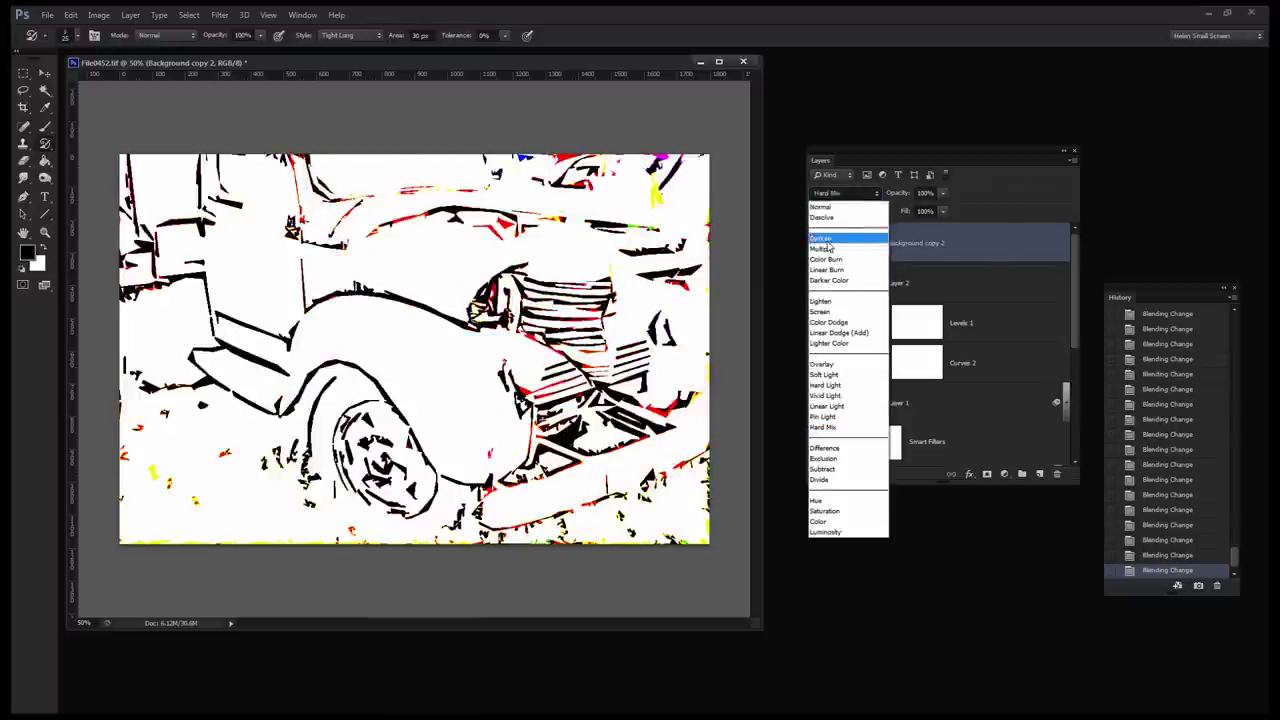
pyautogui.click(835, 230)
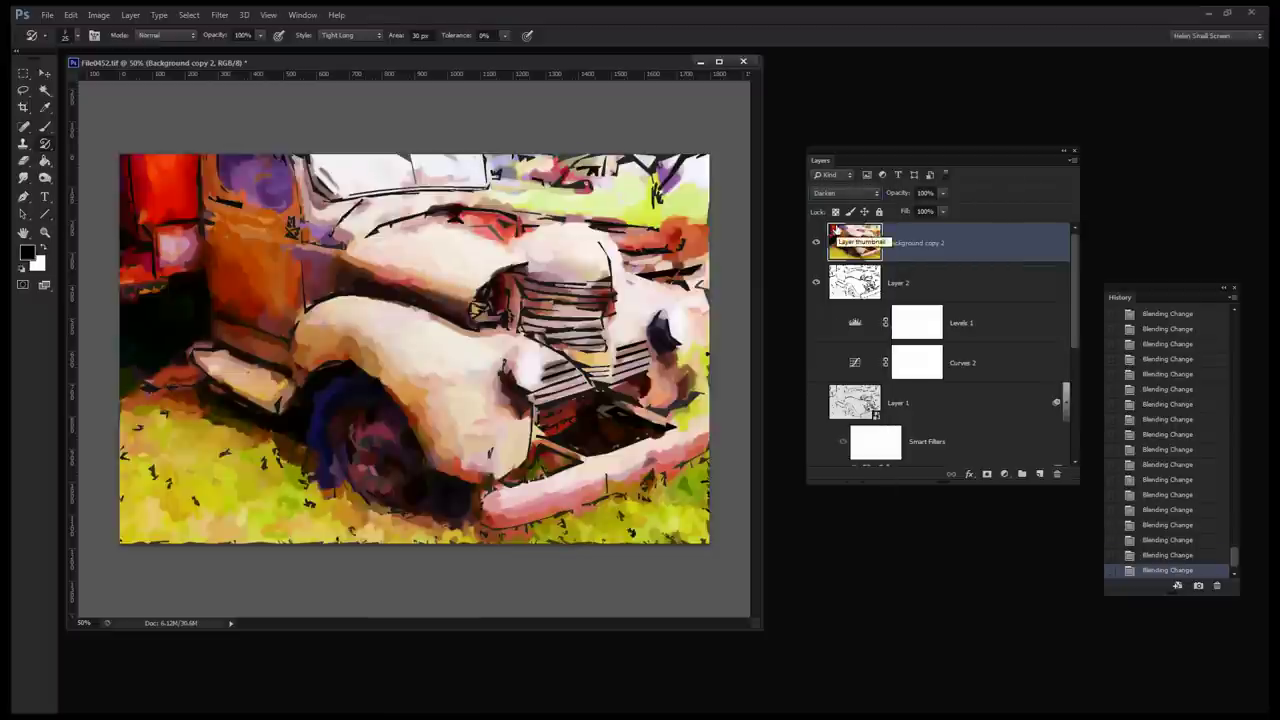
pyautogui.press('Down')
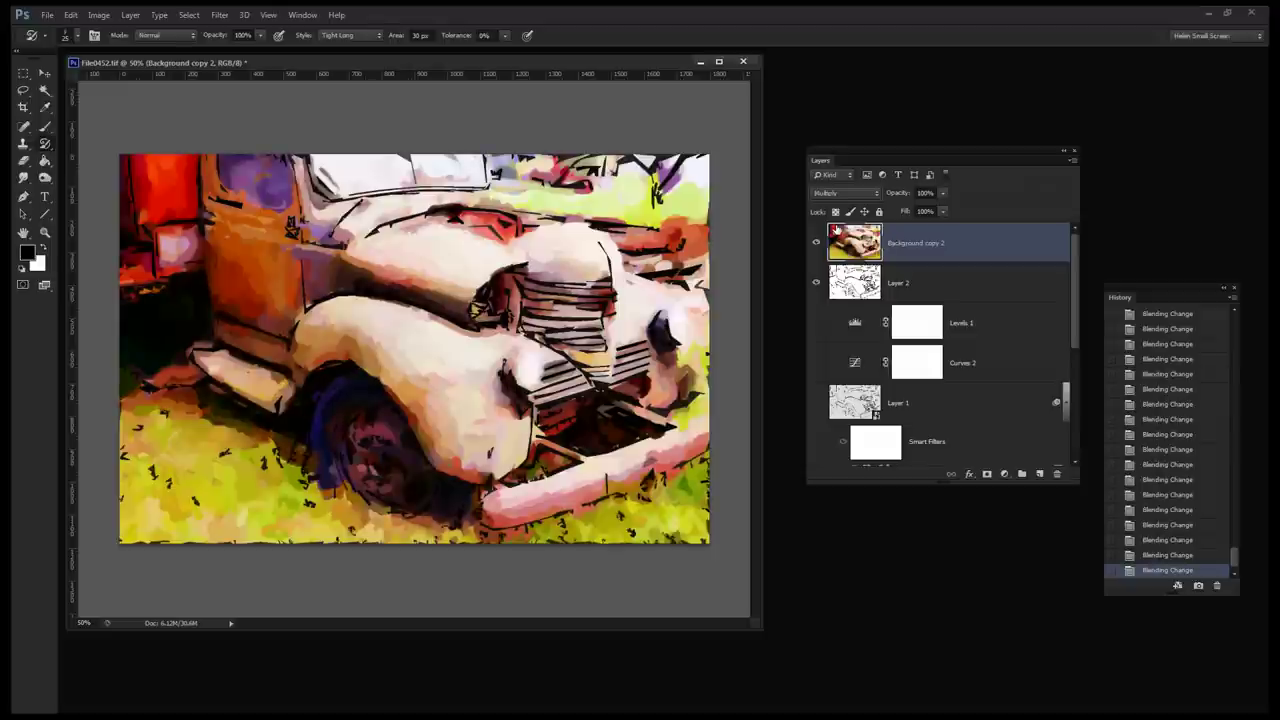
pyautogui.press('Down')
pyautogui.press('Down')
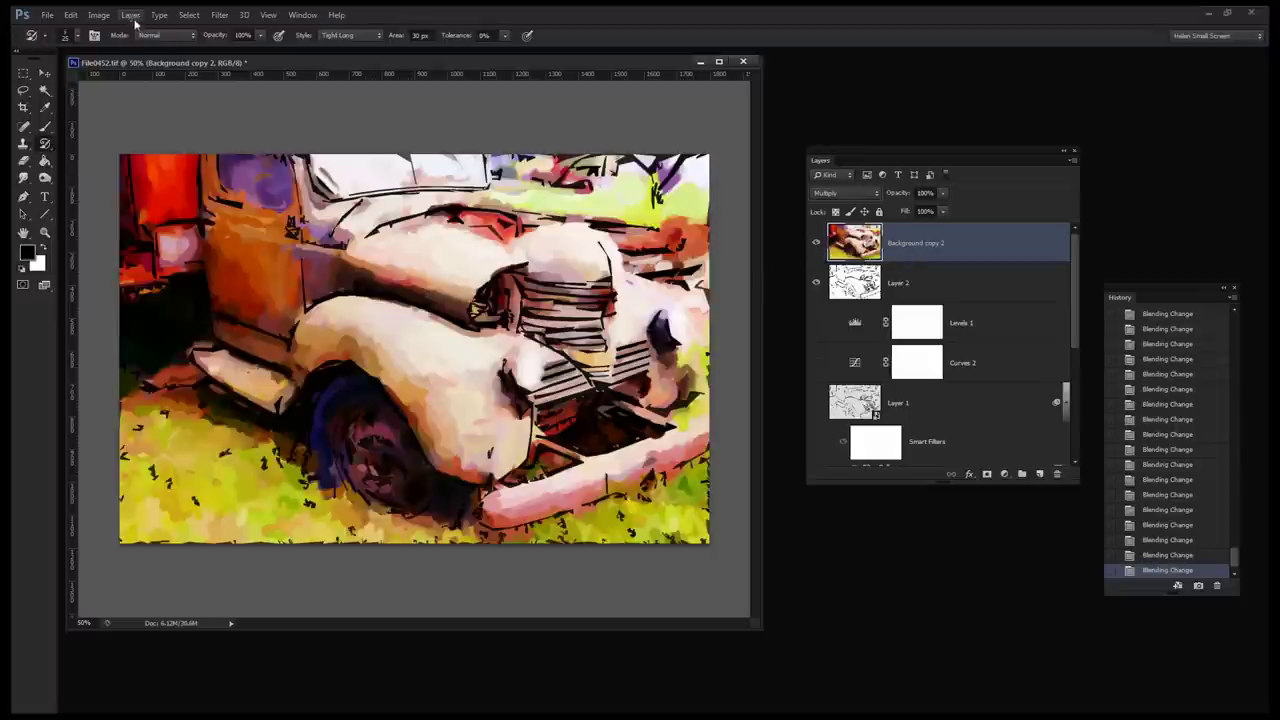
# Apply an Image > Adjustments > Vibrance boost of +44 to Background copy 2.
pyautogui.click(99, 15)
pyautogui.moveTo(114, 46)
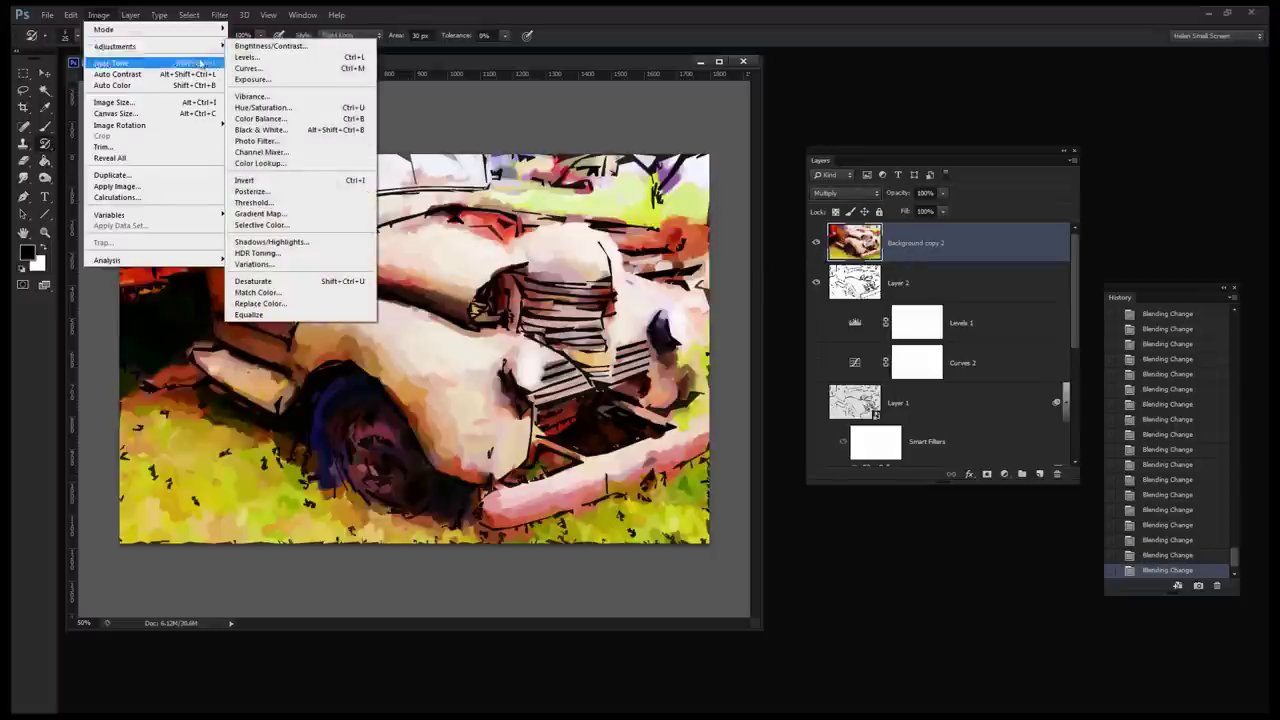
pyautogui.click(252, 96)
pyautogui.moveTo(746, 468); pyautogui.dragTo(762, 490)
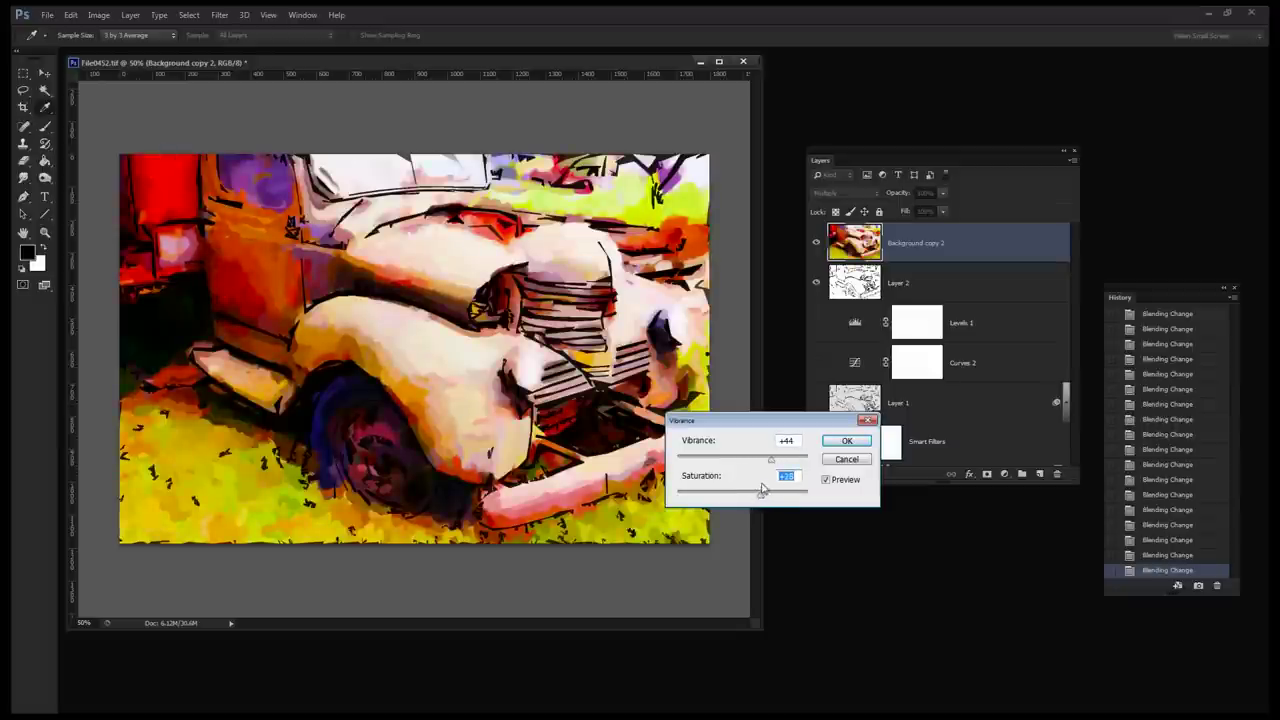
pyautogui.click(846, 440)
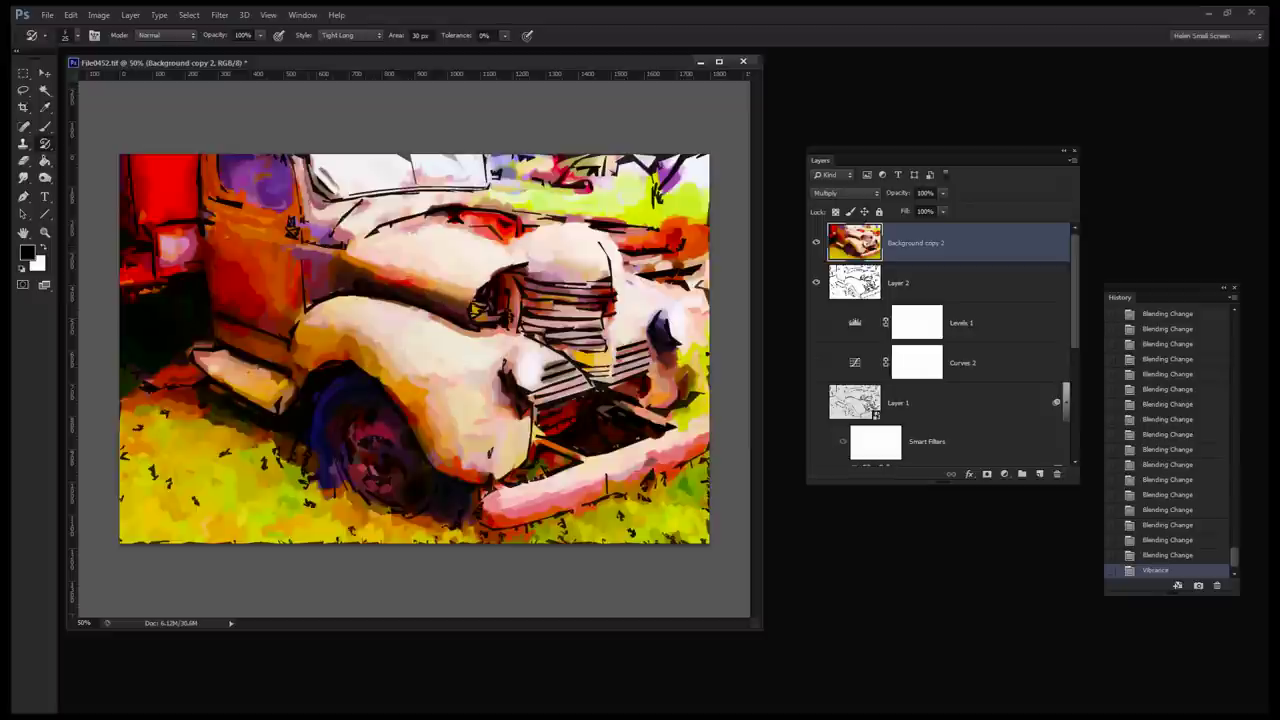
# Open Hue/Saturation with Ctrl+U, move the dialog off the truck, and nudge the master hue.
pyautogui.click(97, 16)
pyautogui.moveTo(130, 46)
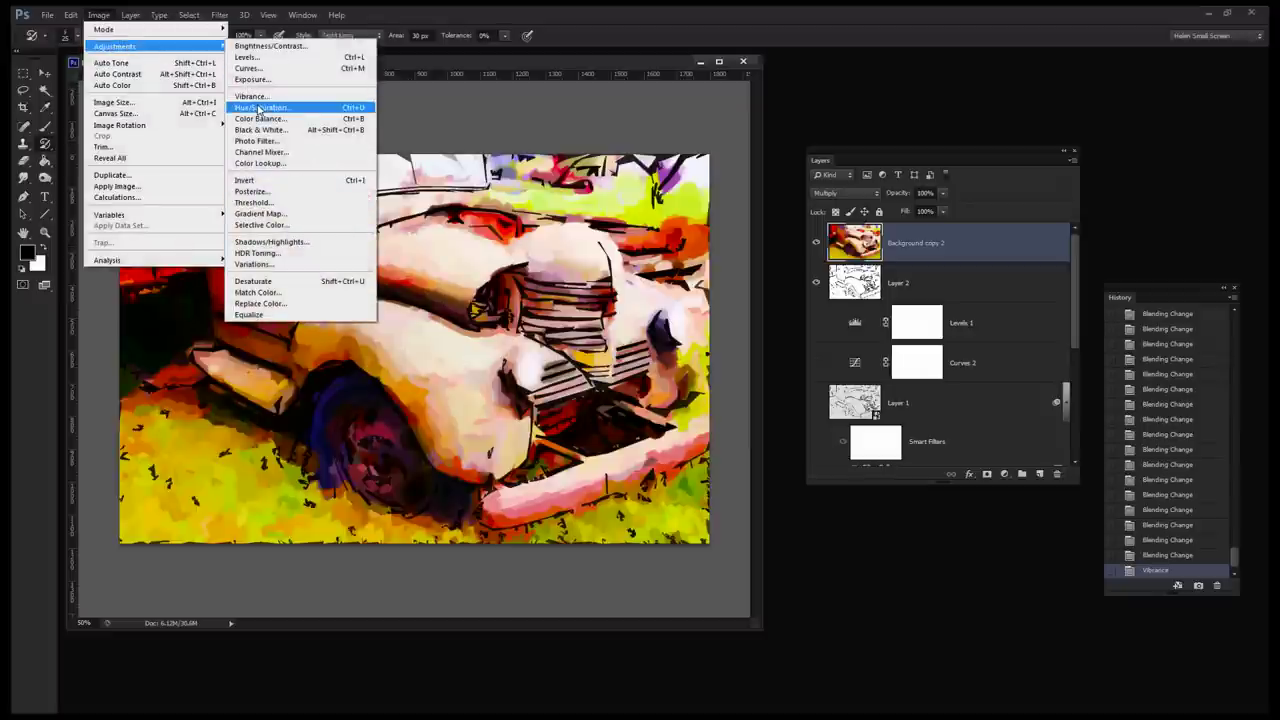
pyautogui.press('Escape')
pyautogui.press('i')
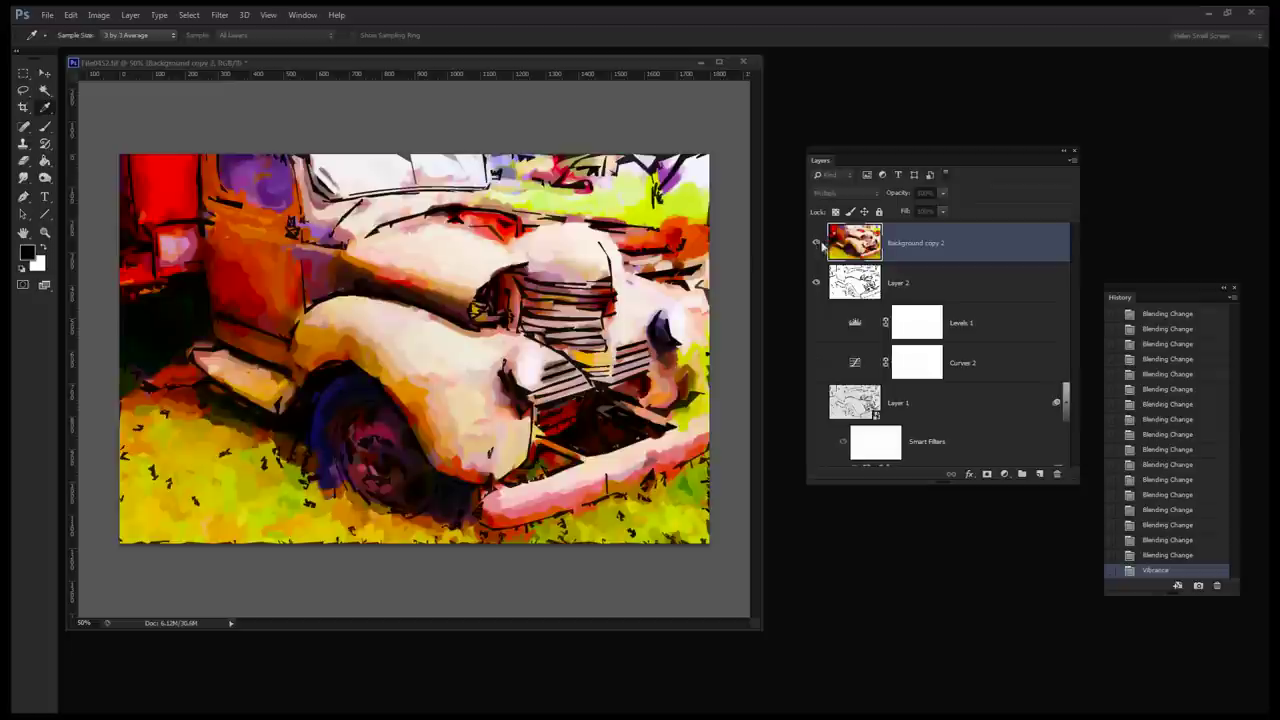
pyautogui.hotkey('ctrl', 'u')
pyautogui.moveTo(720, 300); pyautogui.dragTo(845, 372)
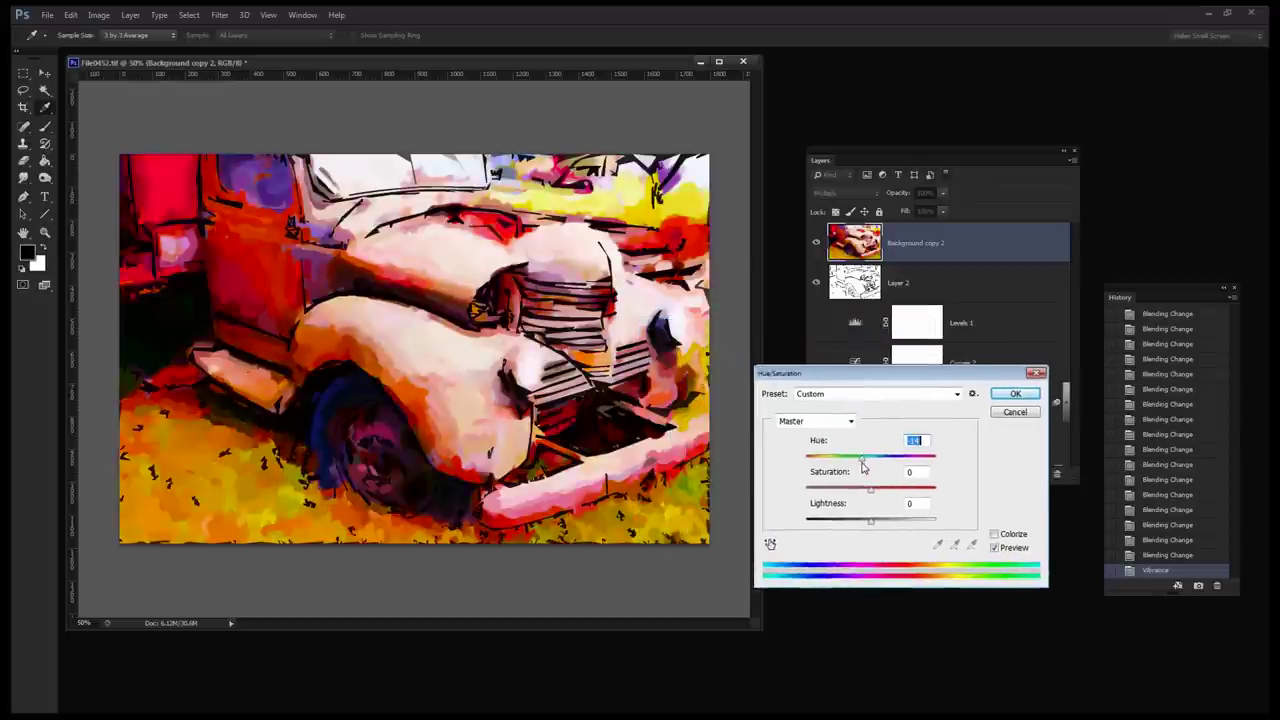
pyautogui.moveTo(862, 459); pyautogui.dragTo(878, 469)
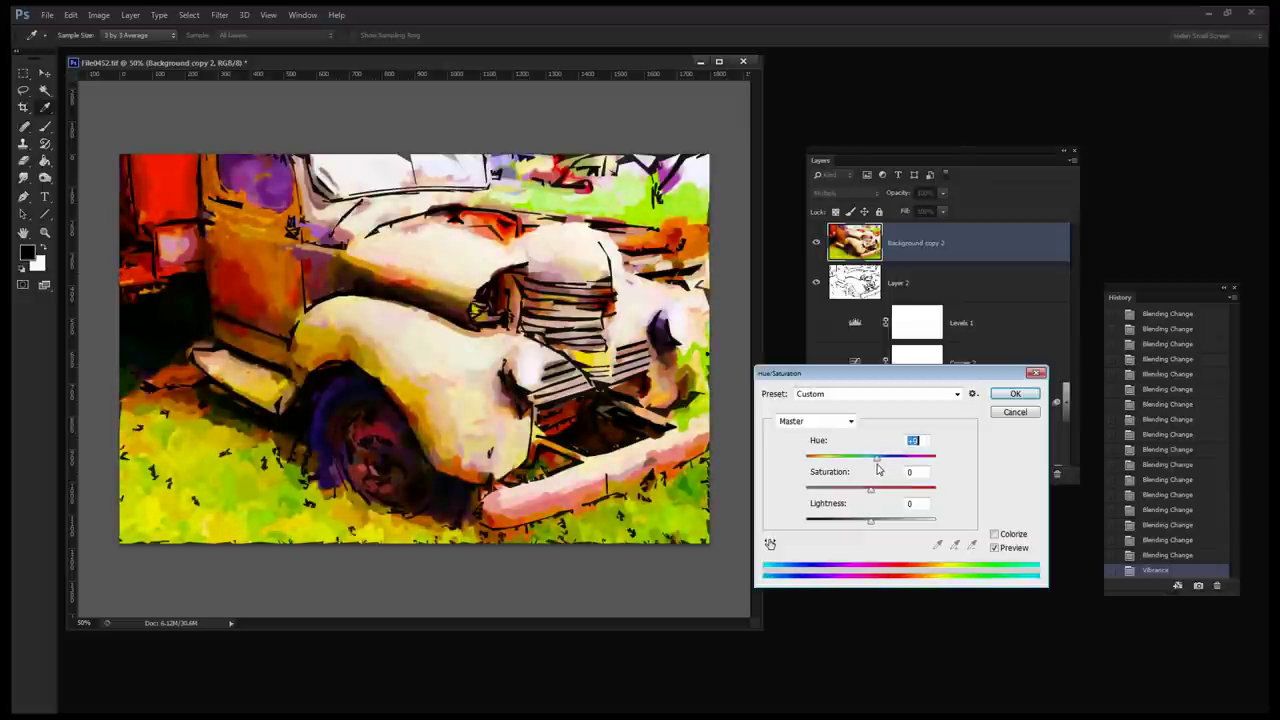
# Set the Yellows range hue to -16 to push yellows toward orange.
pyautogui.click(821, 424)
pyautogui.click(816, 452)
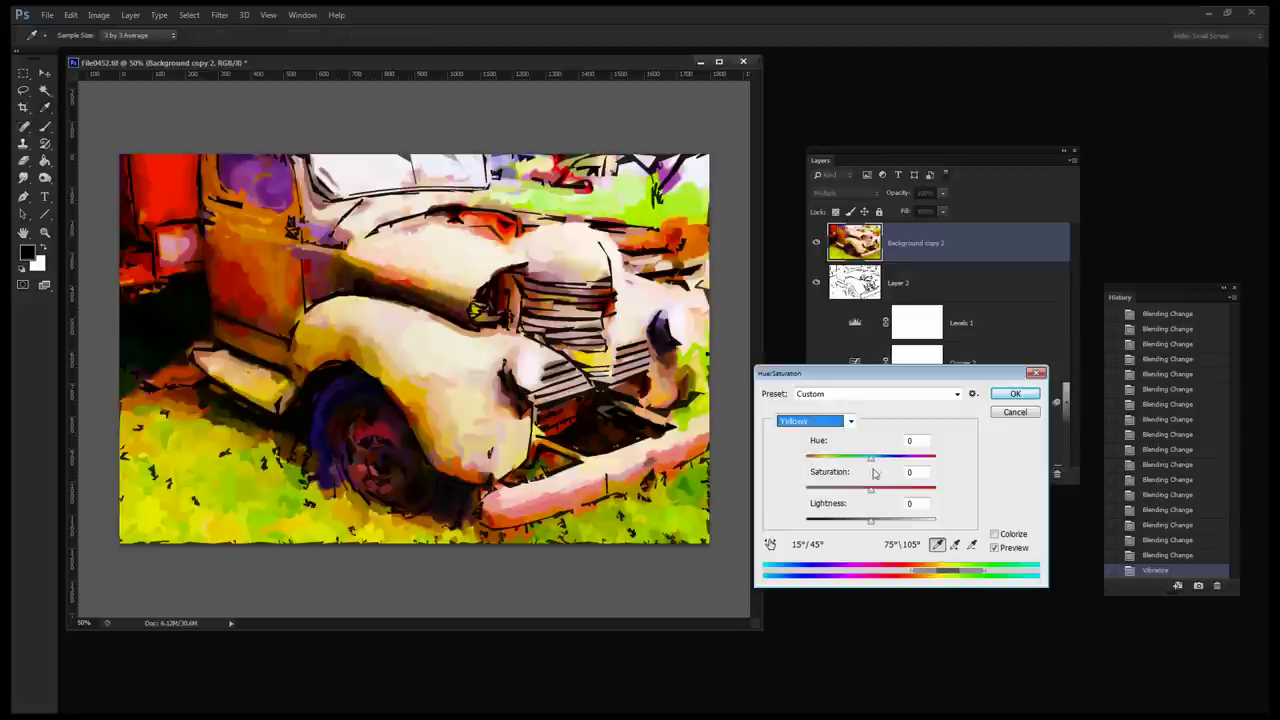
pyautogui.moveTo(870, 464); pyautogui.dragTo(861, 466)
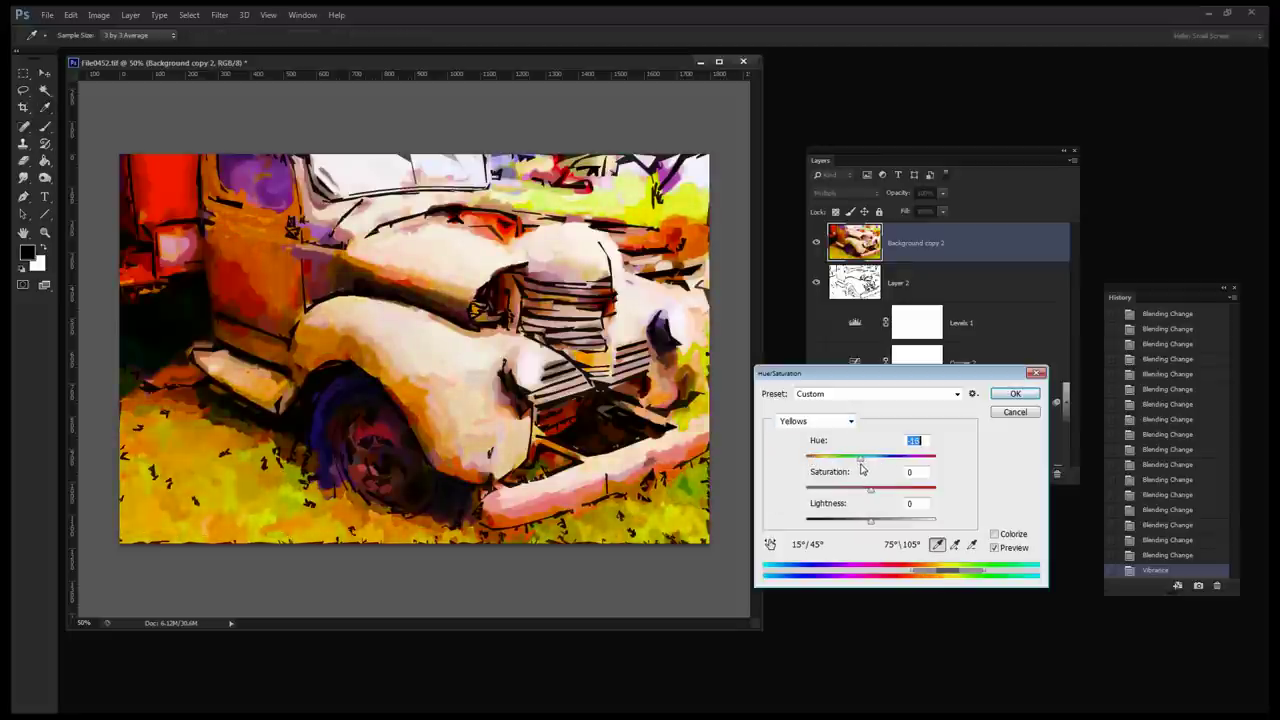
# Set the Greens range to Hue +11, Saturation +16 with raised Lightness, and apply.
pyautogui.click(829, 421)
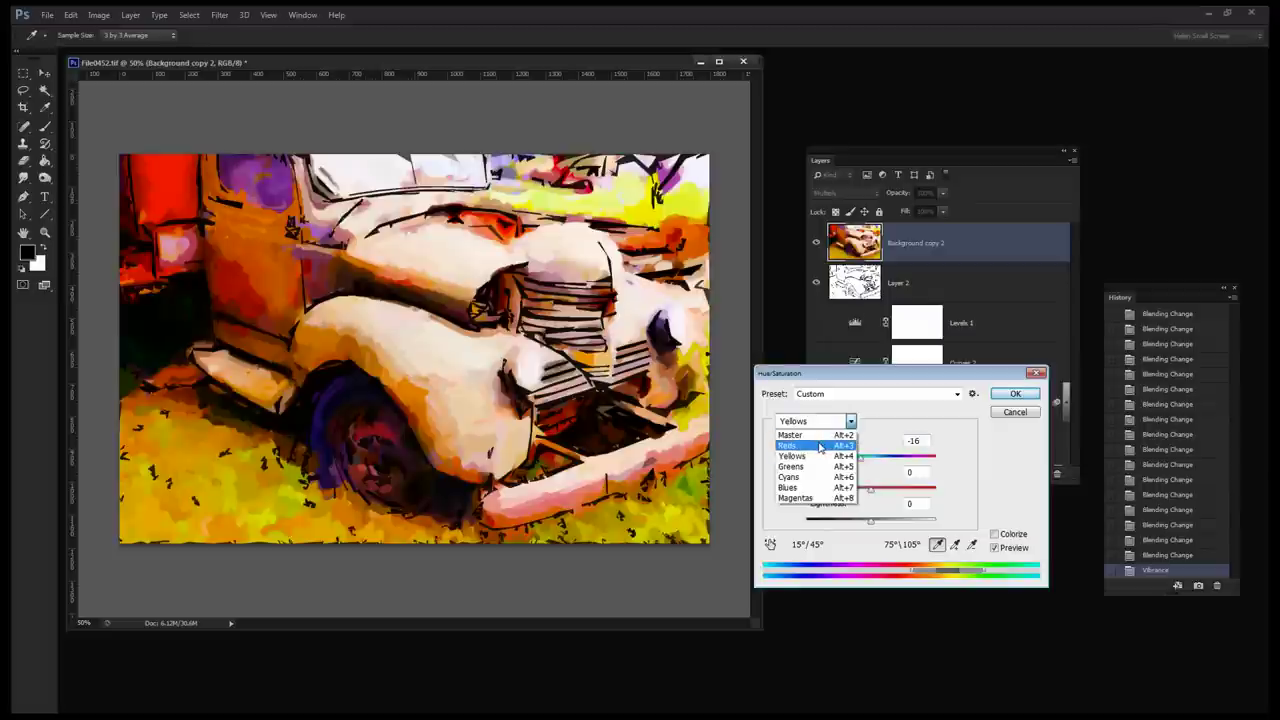
pyautogui.click(818, 466)
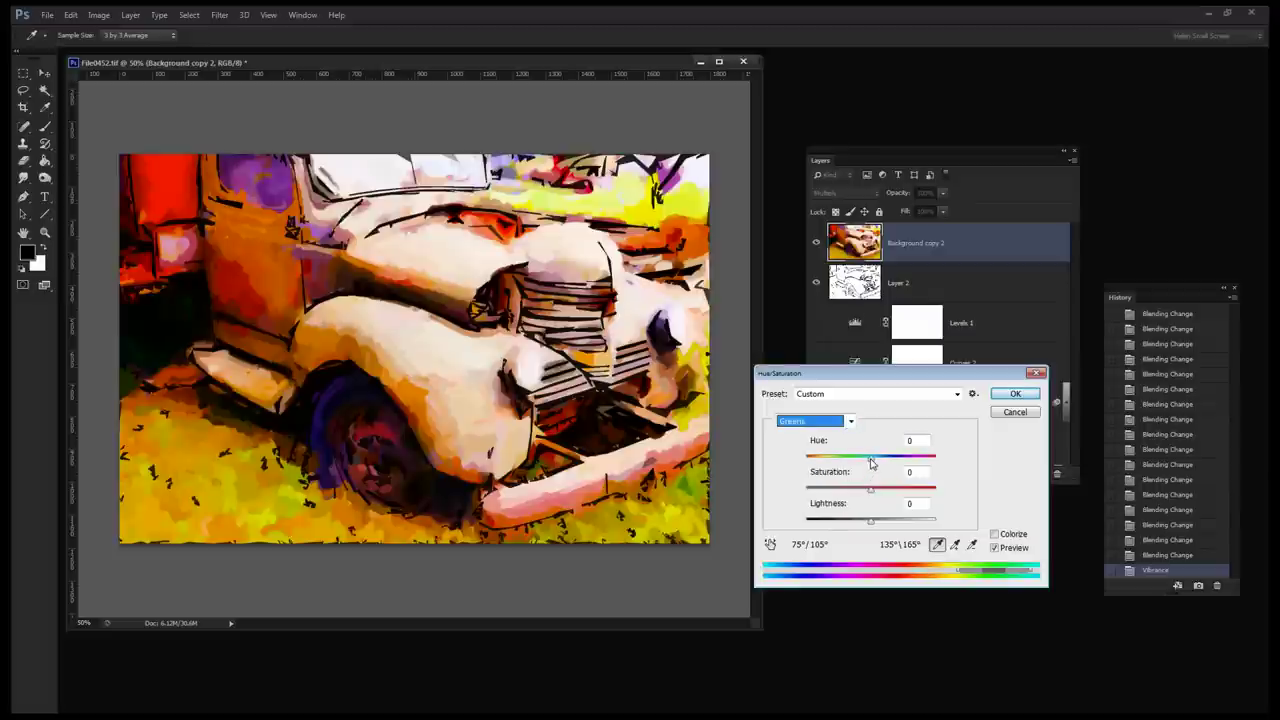
pyautogui.moveTo(871, 462); pyautogui.dragTo(880, 522)
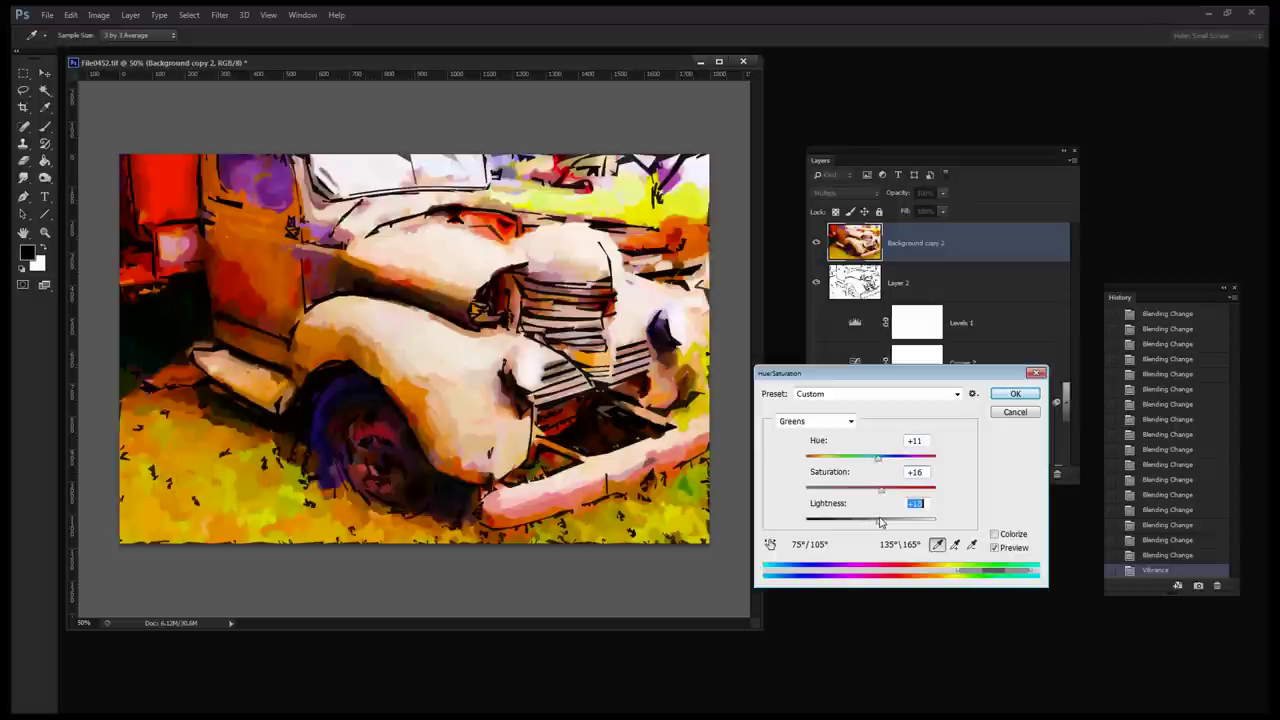
pyautogui.click(1014, 393)
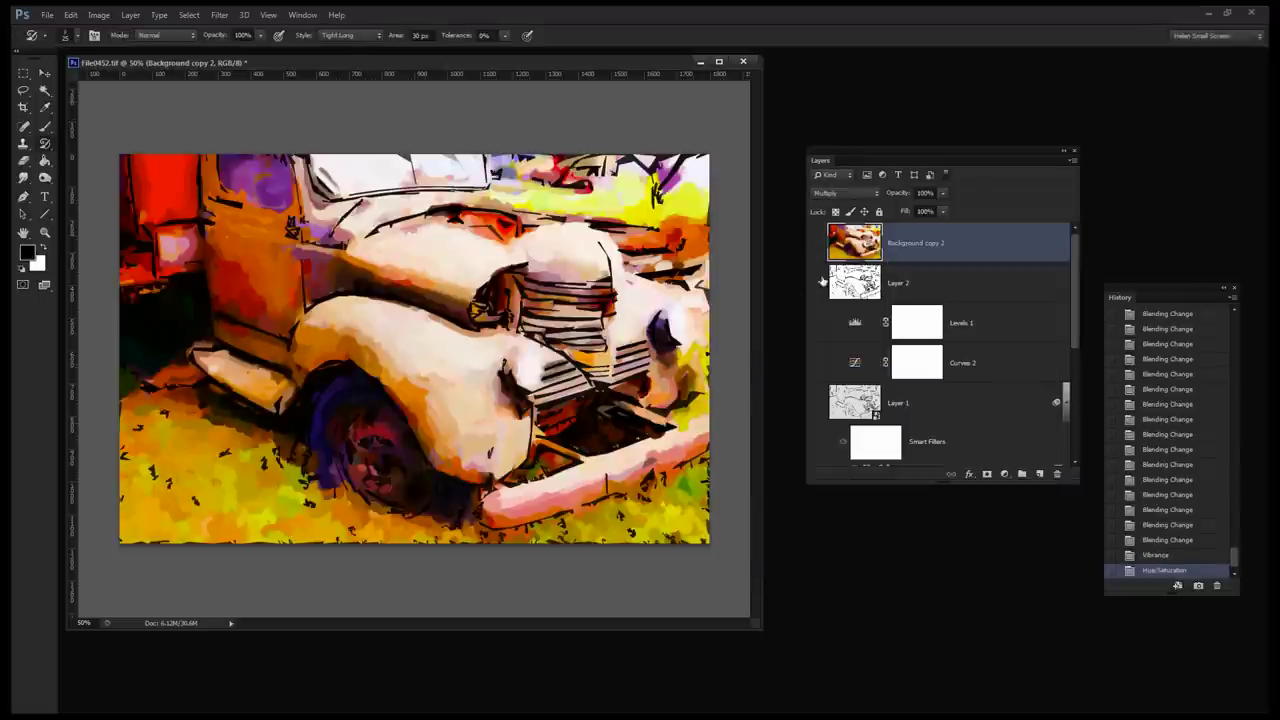
# Compare the painting with the original photo, then enlarge the document window and move the Layers panel aside.
pyautogui.hotkey('ctrl', ',')
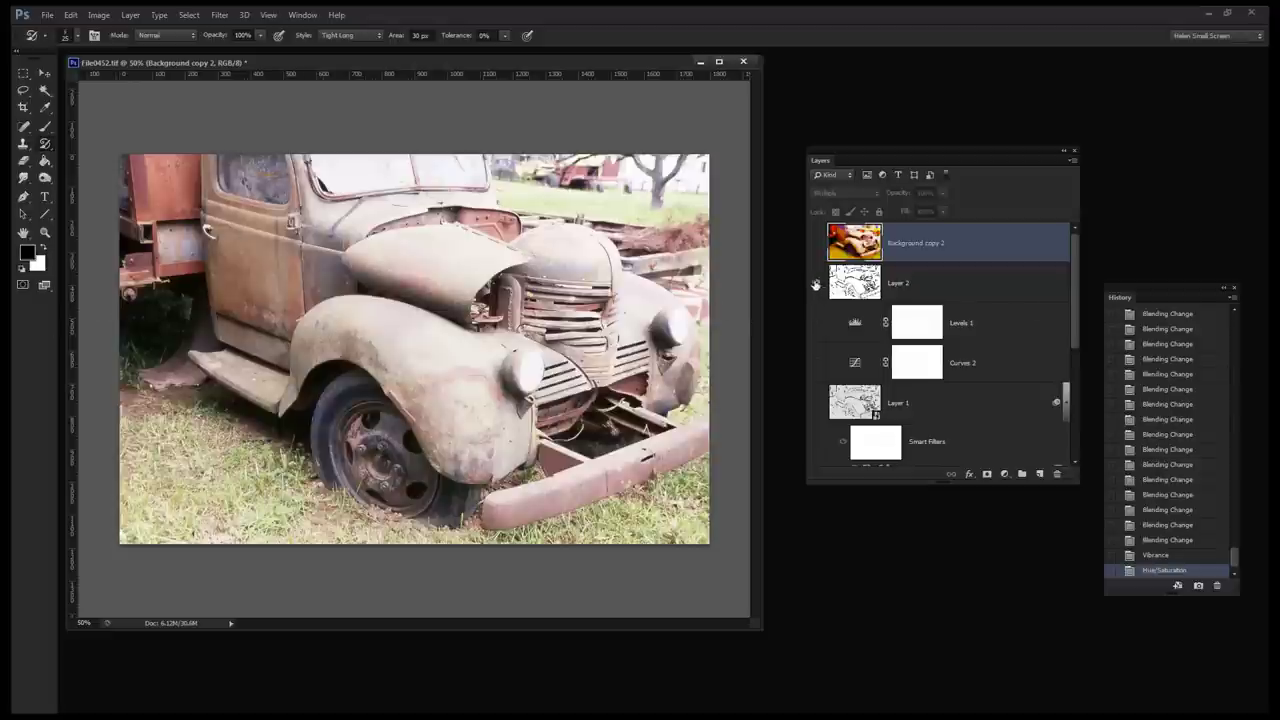
pyautogui.click(816, 242)
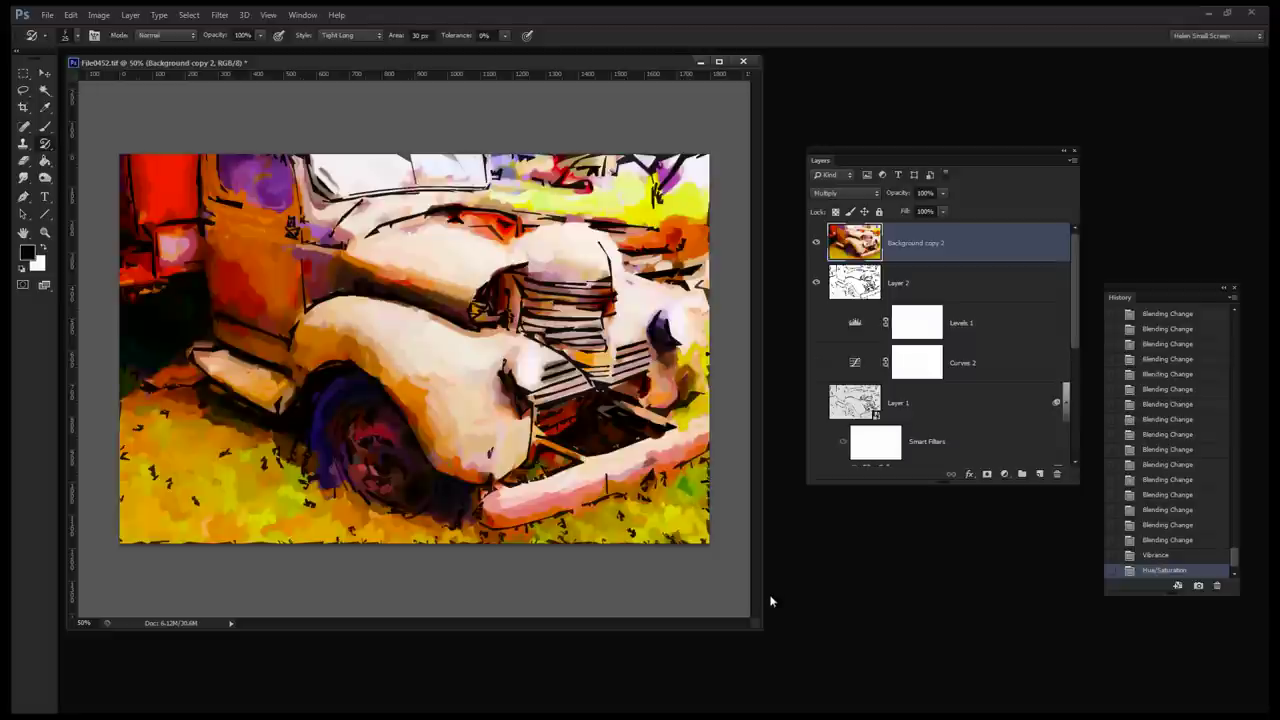
pyautogui.moveTo(755, 625); pyautogui.dragTo(862, 657)
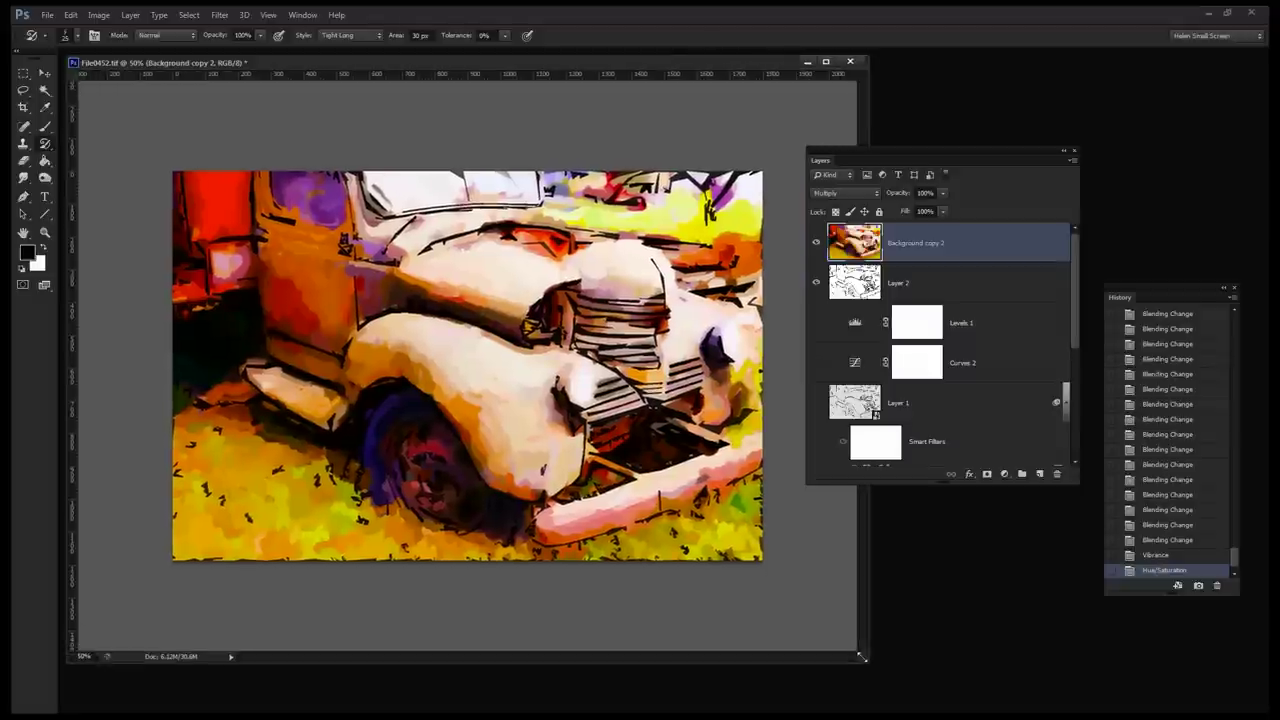
pyautogui.moveTo(866, 148); pyautogui.dragTo(897, 209)
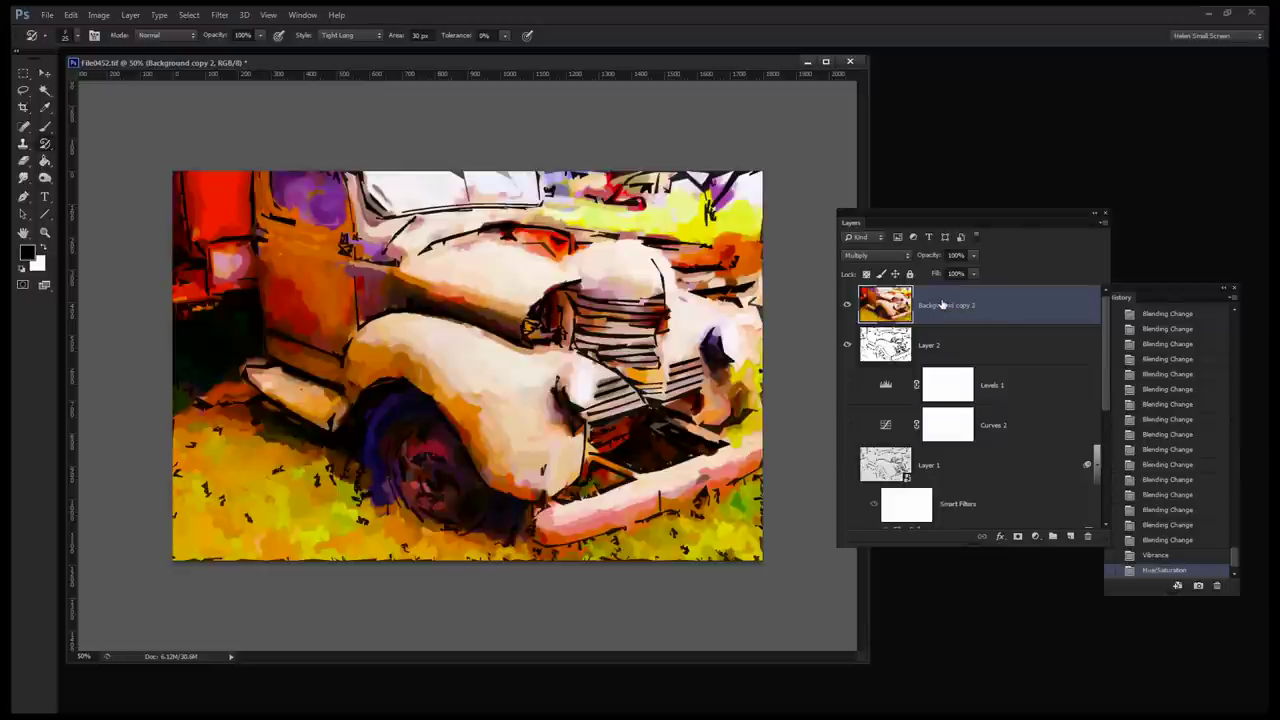
# Stamp visible layers into a new Layer 3 and open the Filter Gallery with the whole image fitted in preview.
pyautogui.hotkey('ctrl', 'shift', 'alt', 'e')
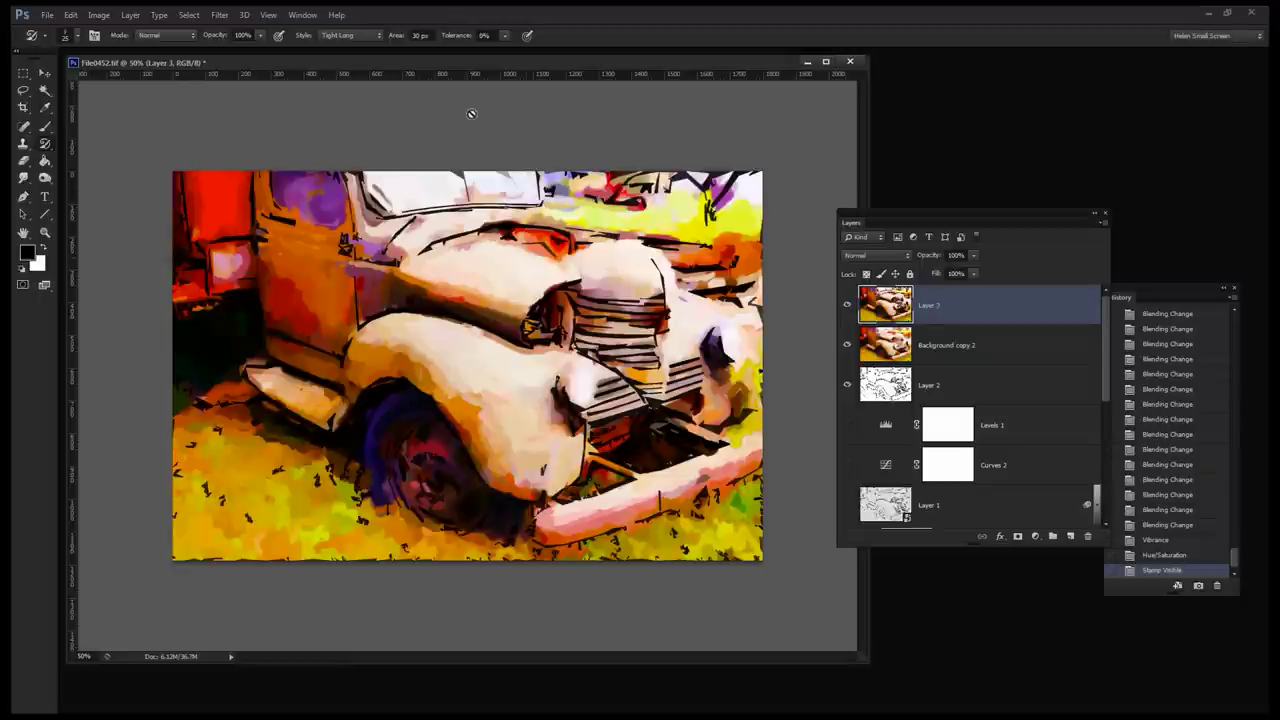
pyautogui.click(221, 15)
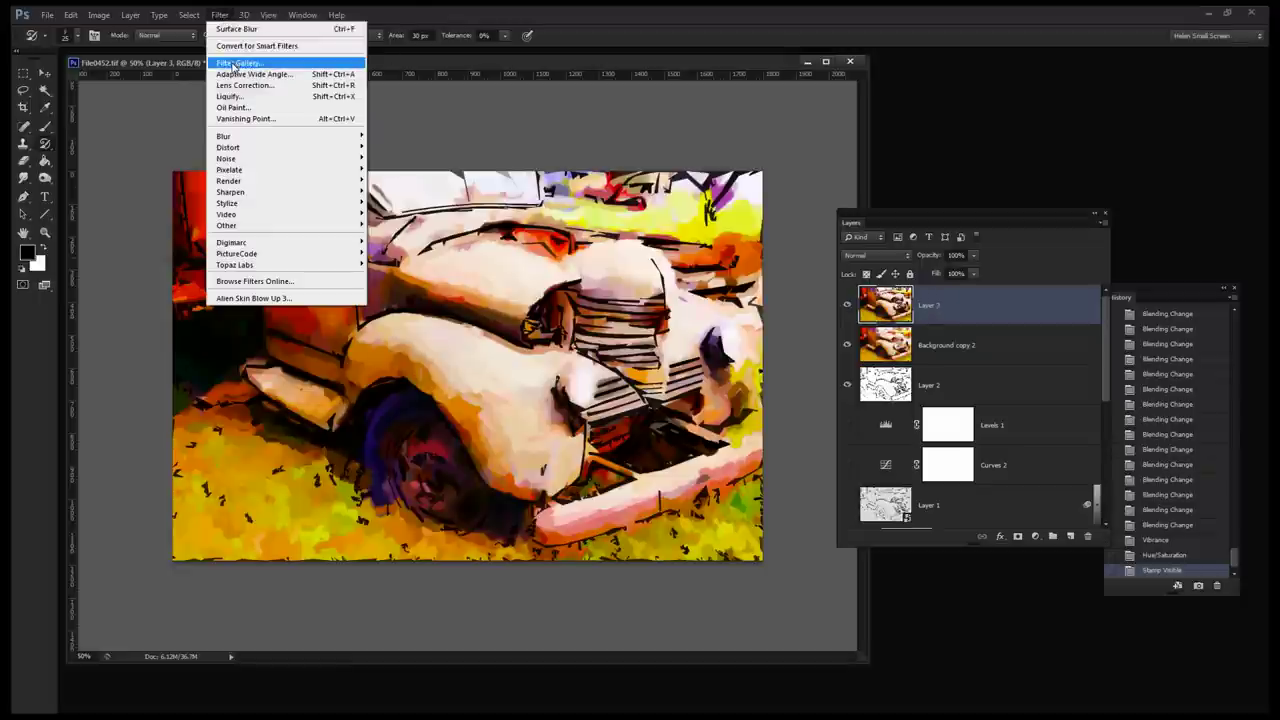
pyautogui.click(239, 62)
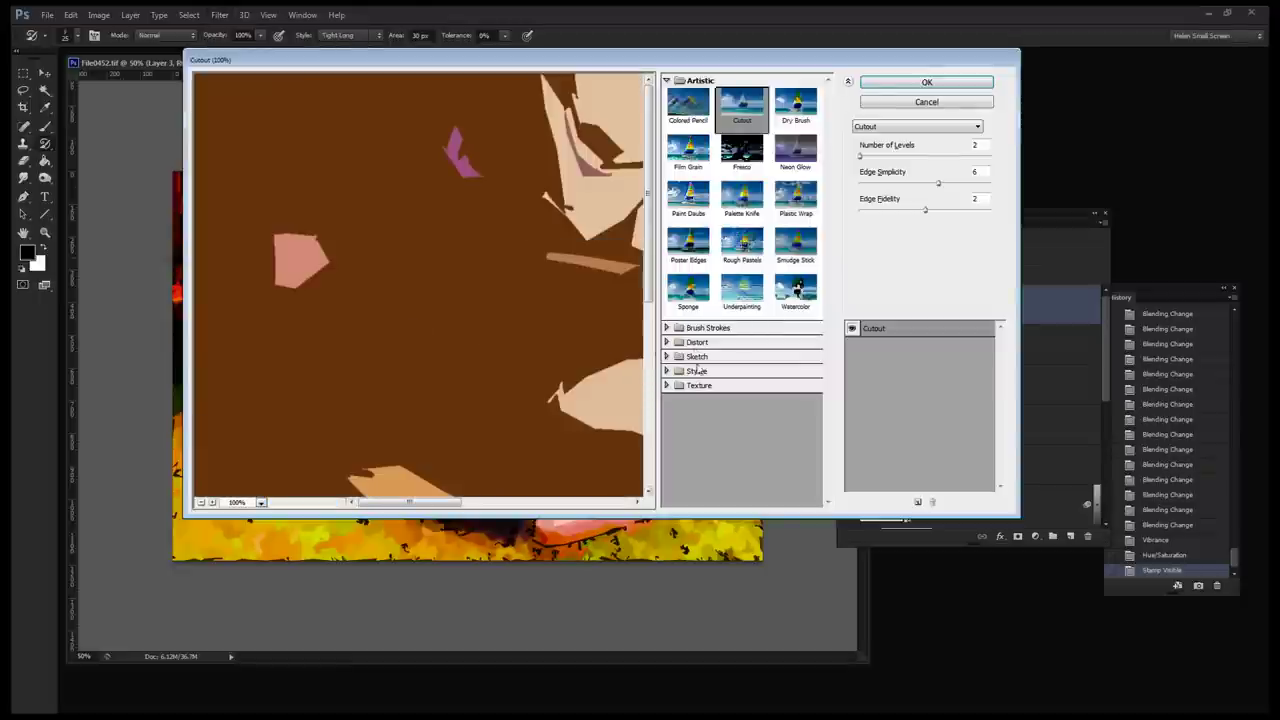
pyautogui.click(665, 385)
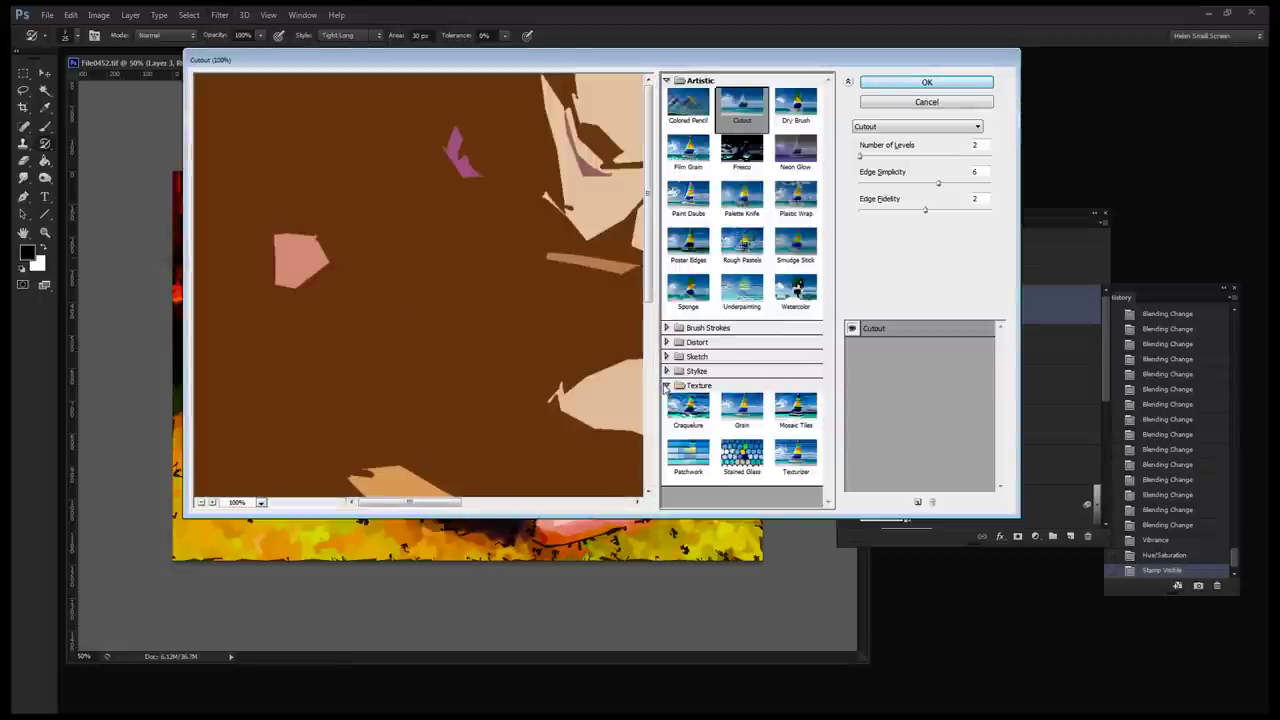
pyautogui.click(236, 502)
pyautogui.click(242, 487)
# Apply a Texturizer Burlap texture at 118% scaling with reduced relief.
pyautogui.click(796, 458)
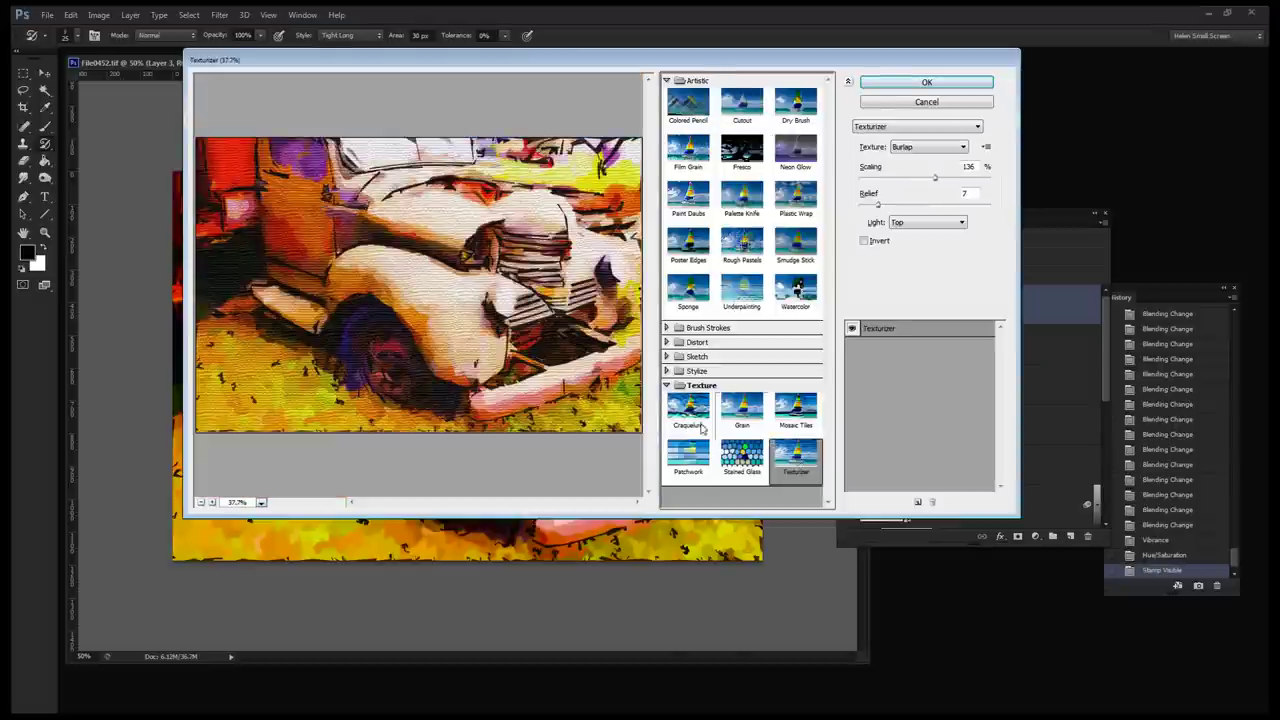
pyautogui.moveTo(936, 178); pyautogui.dragTo(926, 181)
pyautogui.click(878, 205)
pyautogui.moveTo(877, 207); pyautogui.dragTo(867, 209)
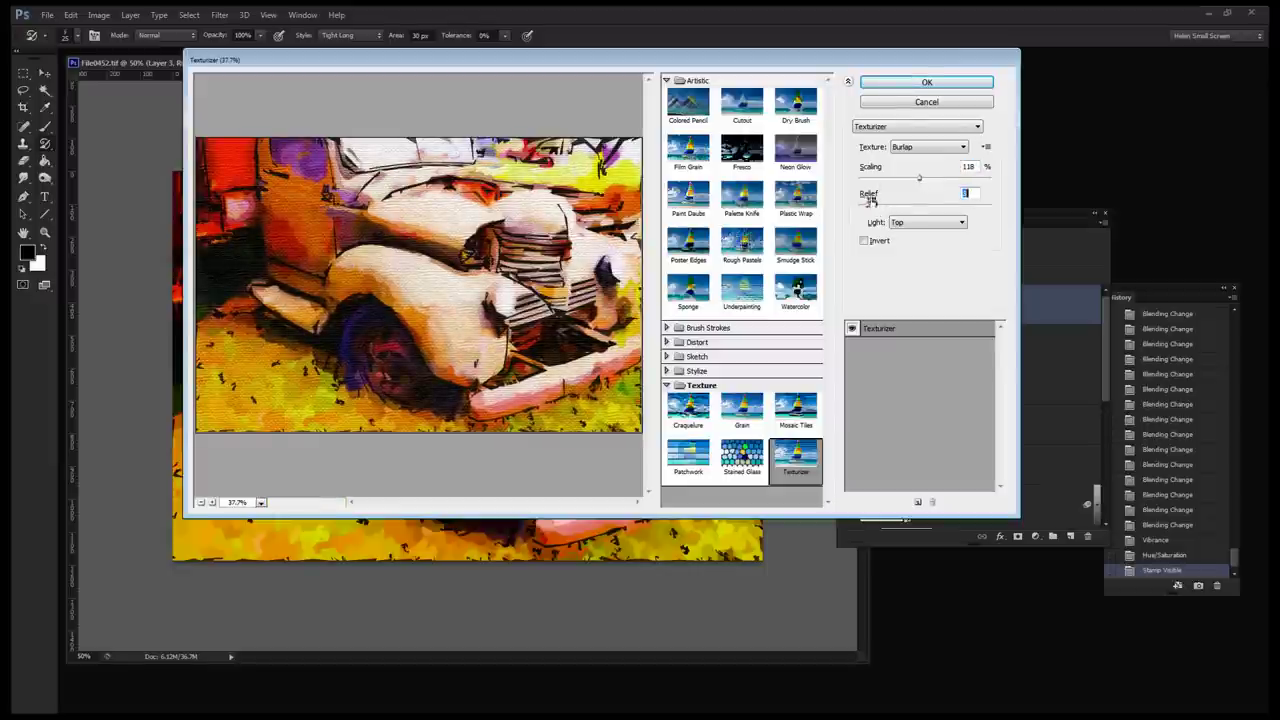
pyautogui.click(923, 83)
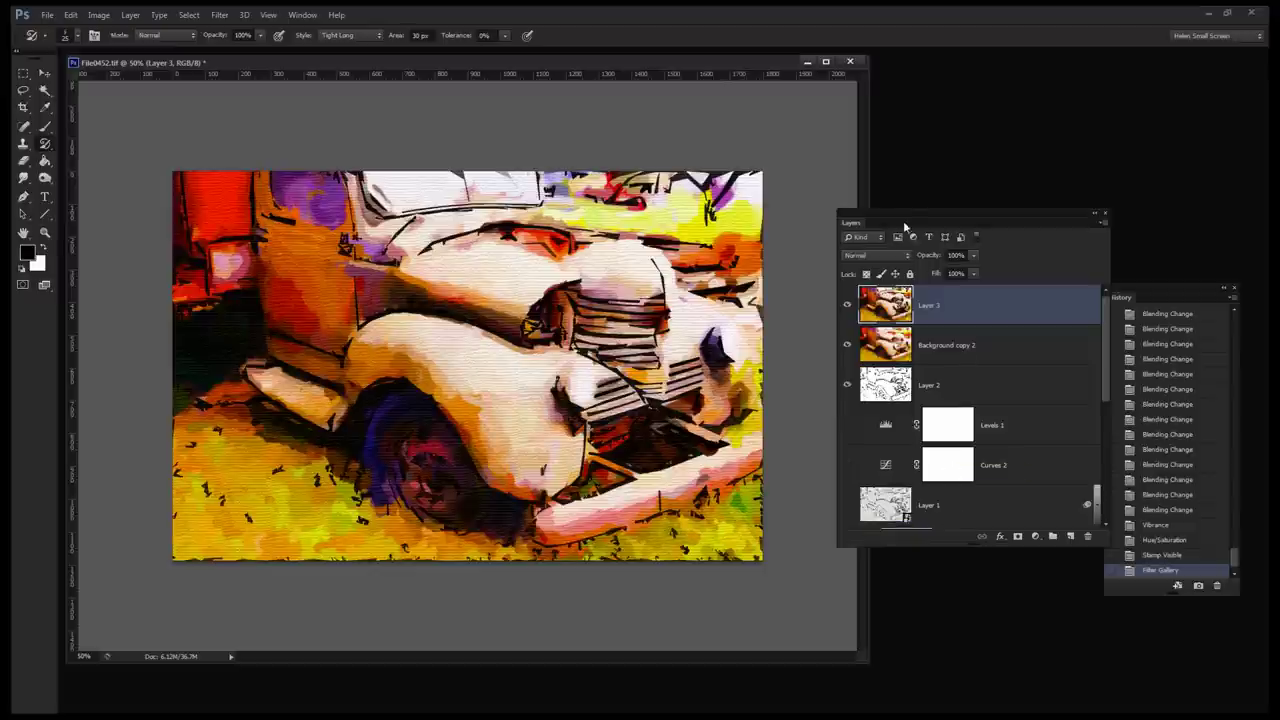
# Move the Layers panel right, shrink the document window, and drag it lower on screen.
pyautogui.moveTo(907, 218); pyautogui.dragTo(952, 194)
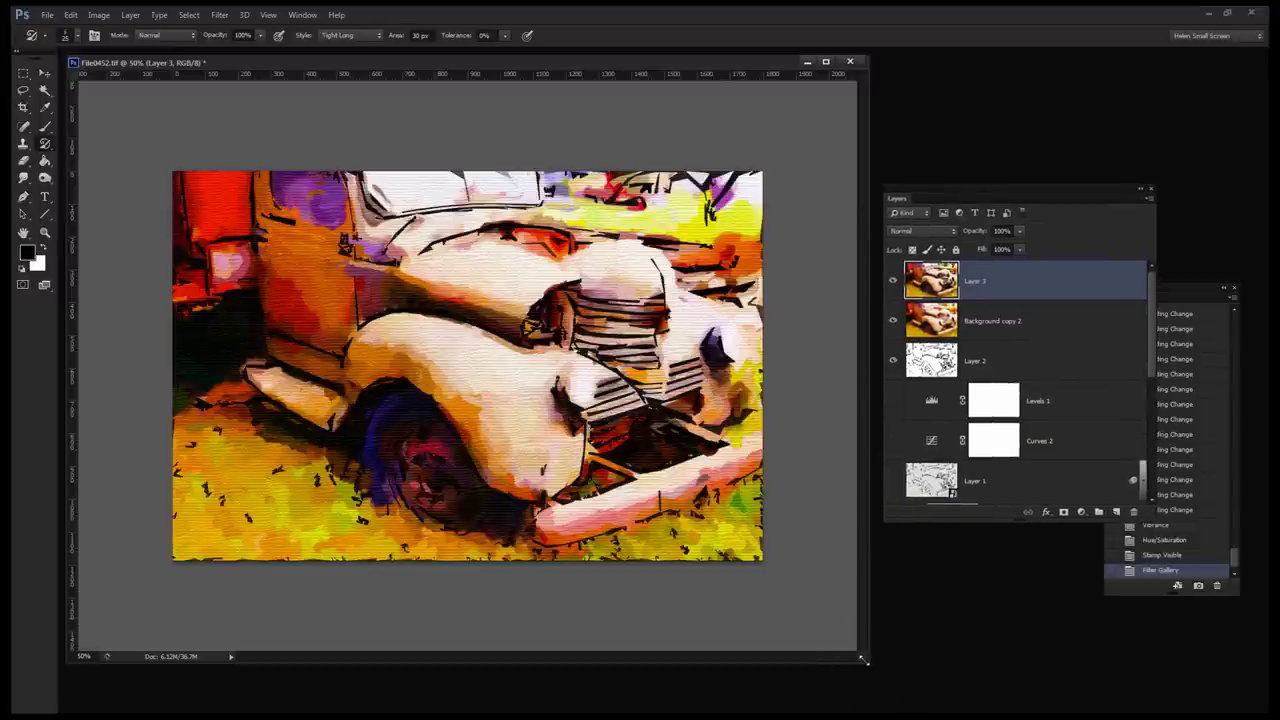
pyautogui.moveTo(860, 657); pyautogui.dragTo(748, 518)
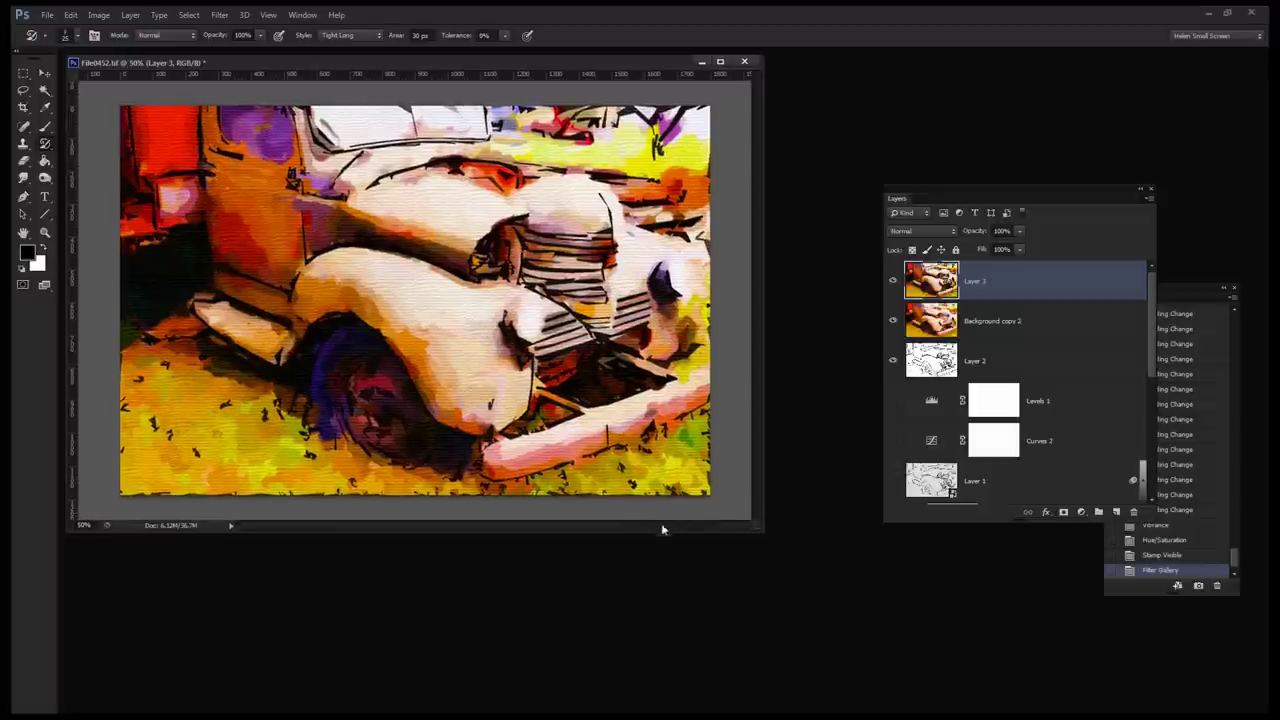
pyautogui.moveTo(366, 63); pyautogui.dragTo(399, 150)
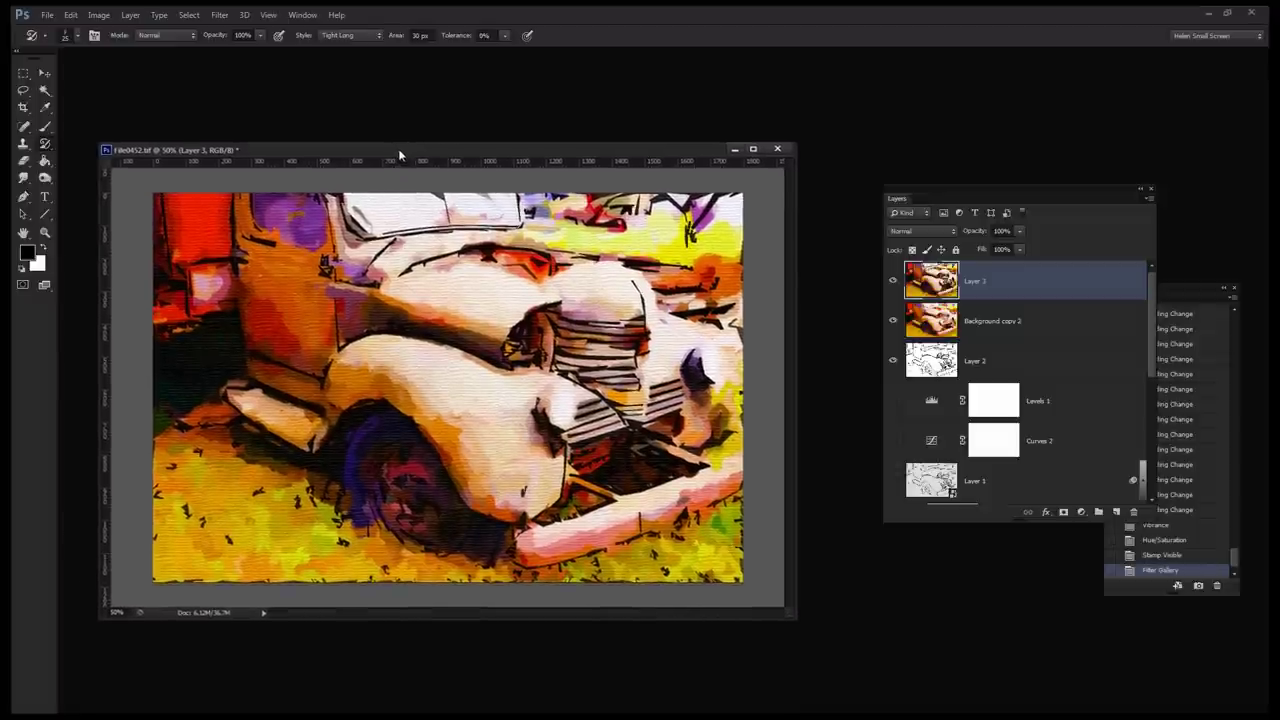